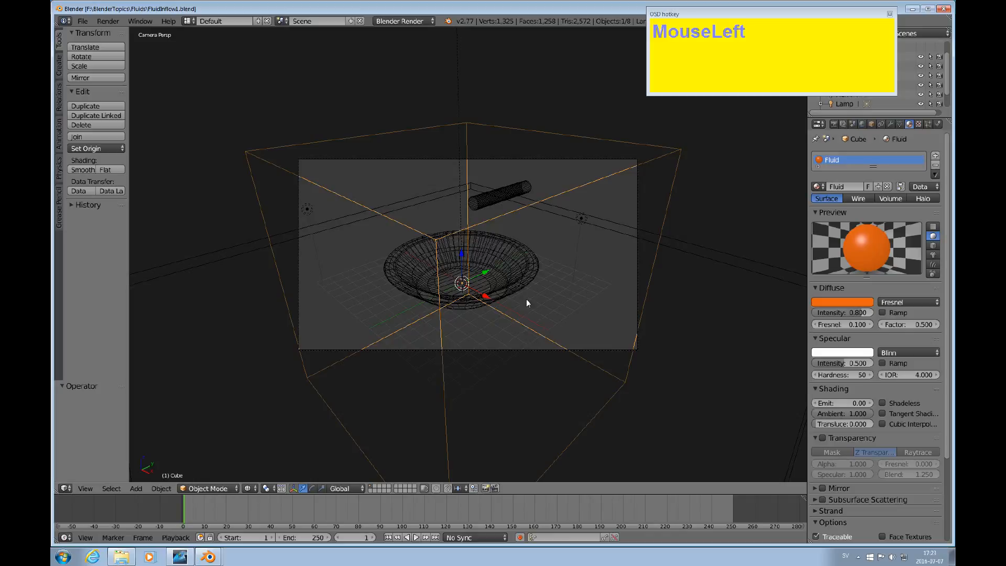
Snap the 3D cursor back to the scene center
left_click(501, 286)
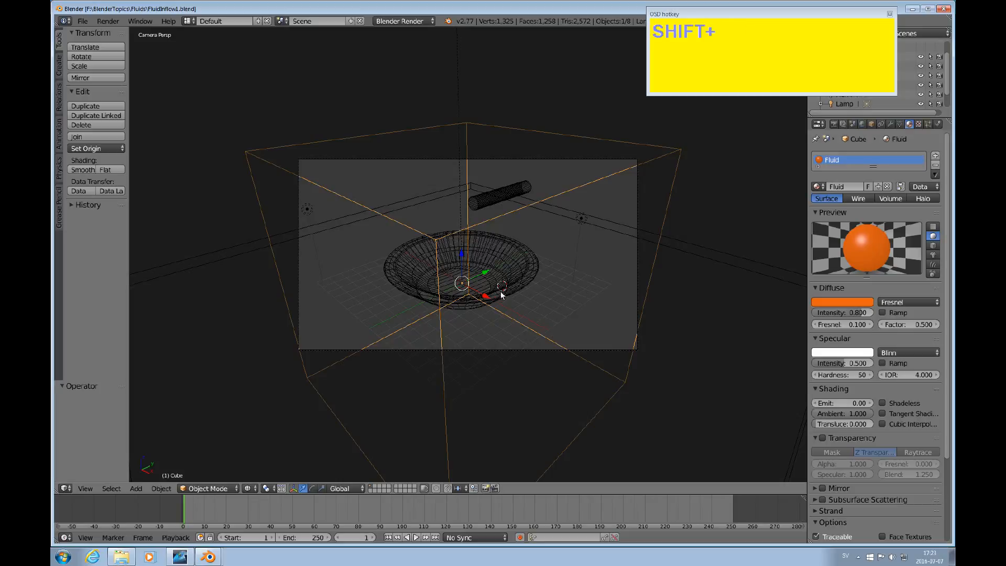
key("shift+s")
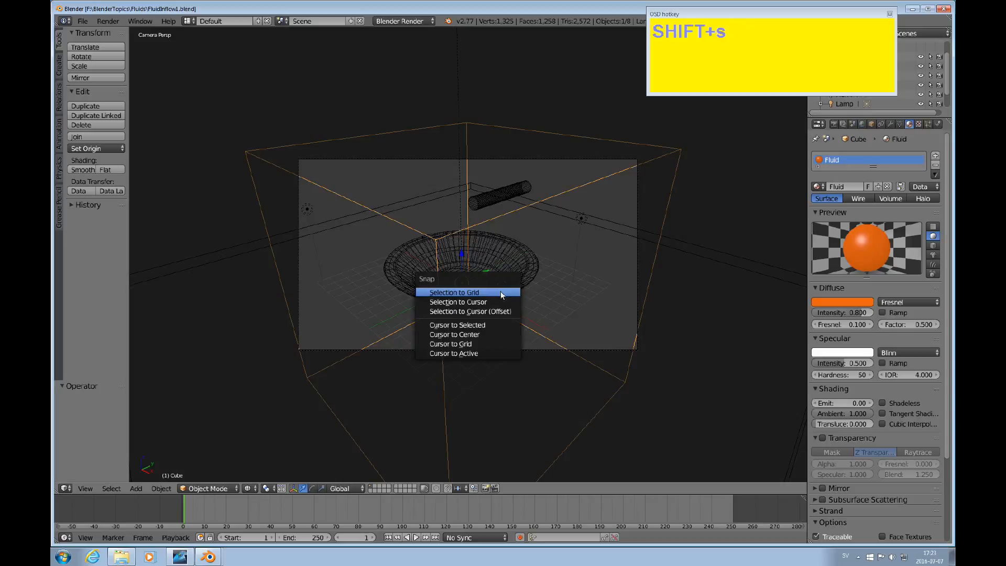
left_click(473, 336)
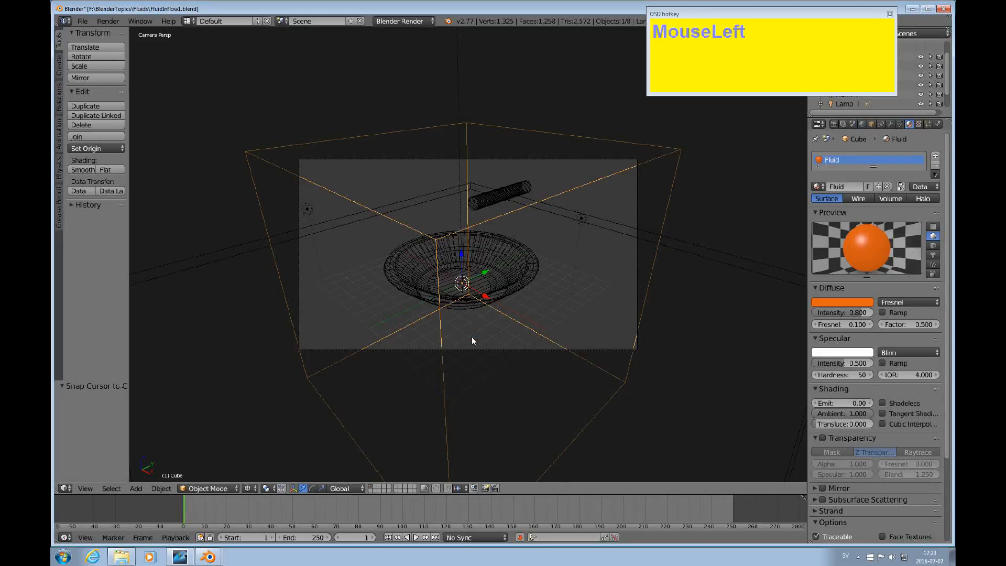
Examine the cube, the cylinder and the bowl from different angles, selecting the cylinder and the bowl in turn
left_click_drag(495, 268, 532, 273, "alt")
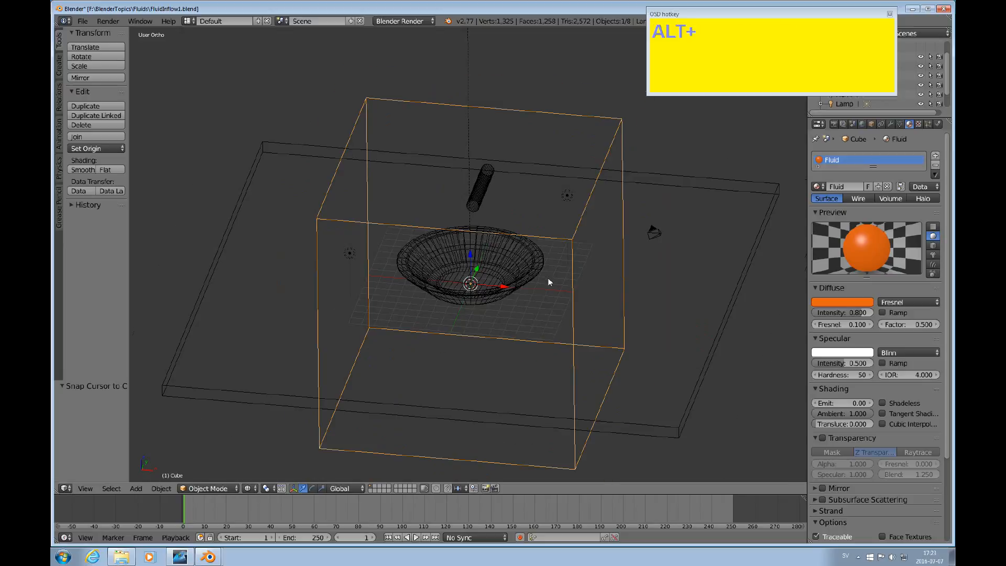
scroll(548, 278, "up", 2)
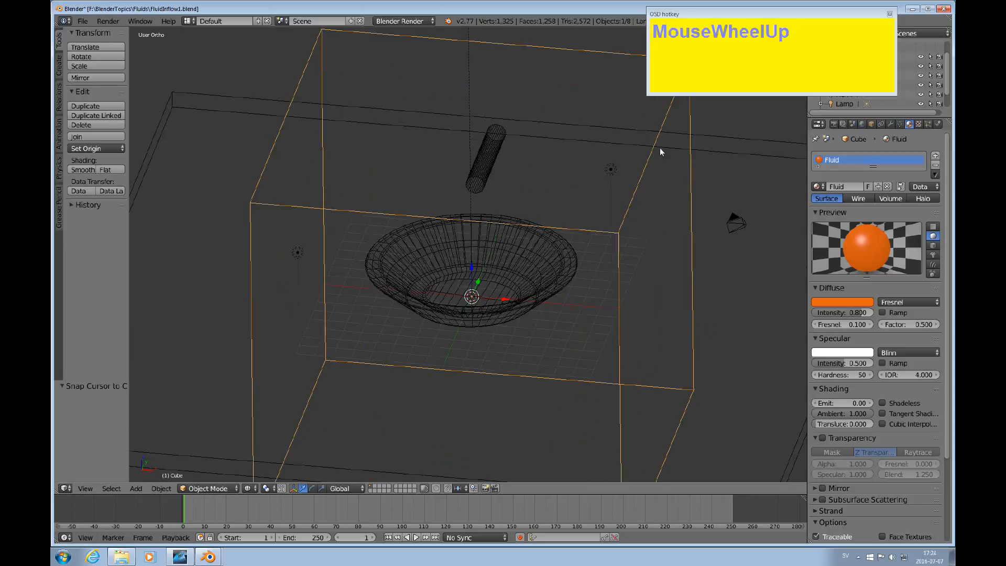
scroll(643, 247, "down", 2)
left_click_drag(643, 244, 624, 261, "alt")
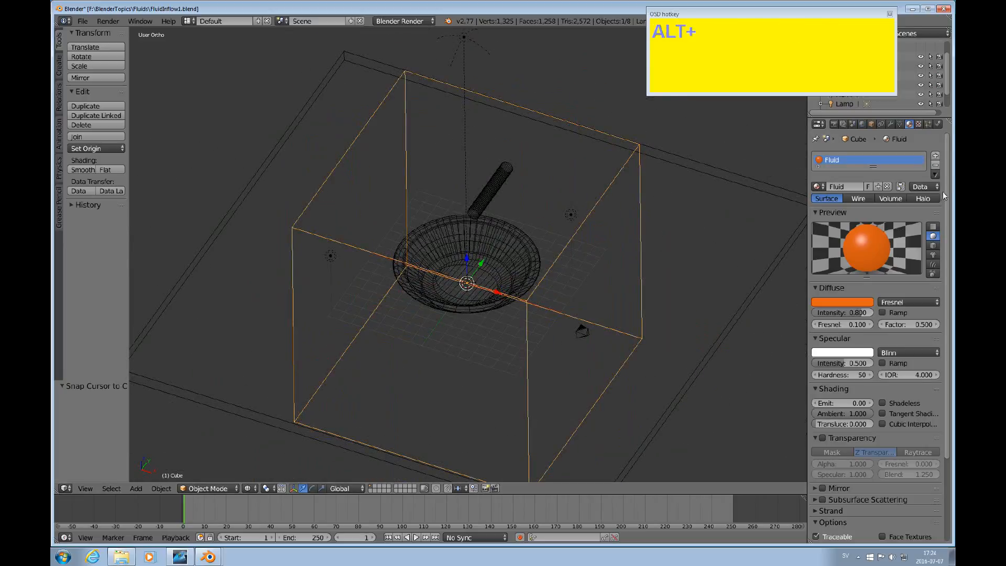
right_click(497, 186)
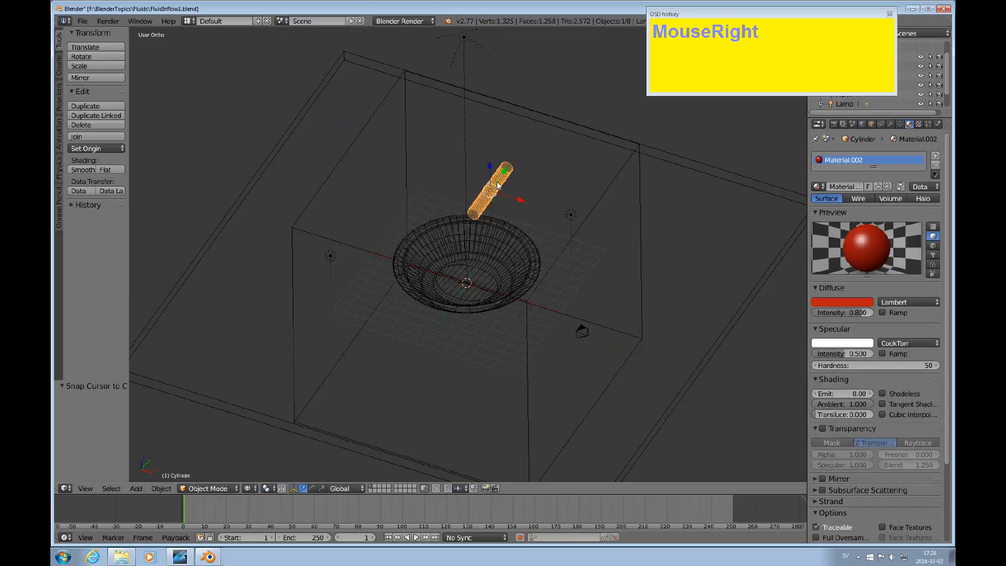
right_click(531, 243)
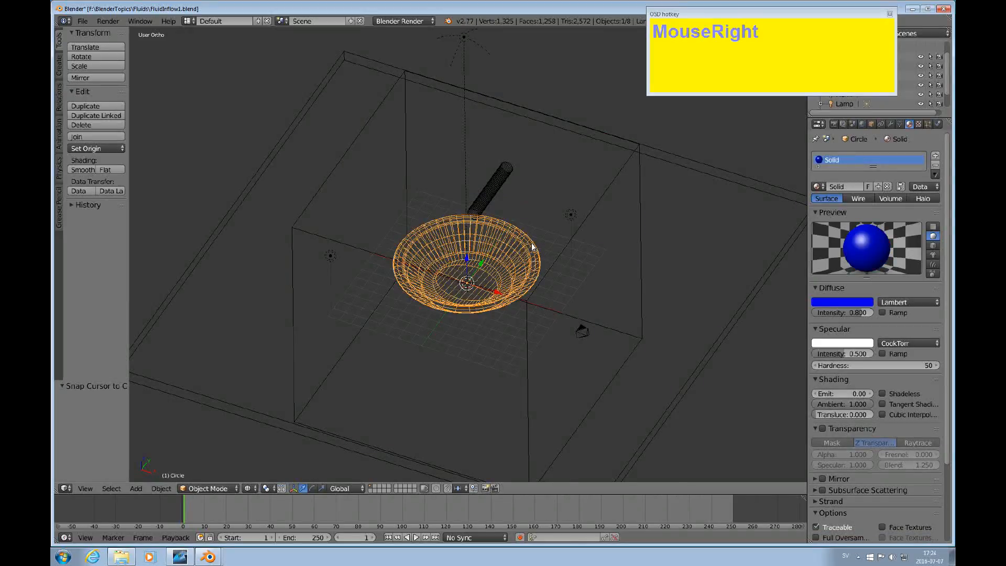
In front view, lower the large flat slab about 0.326 units along Z so it sits just beneath the bowl
right_click(748, 286)
left_click_drag(709, 322, 541, 295, "alt")
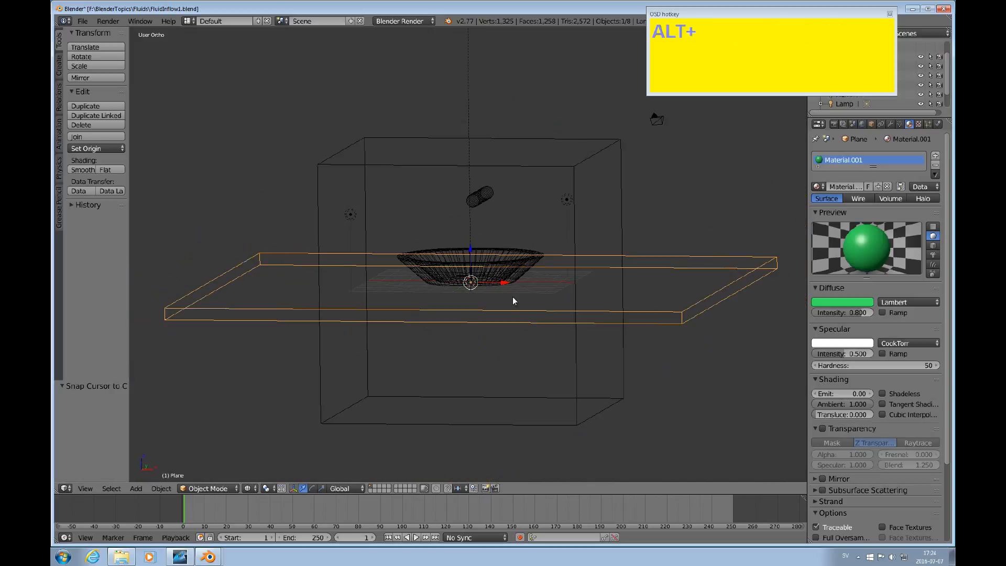
key("KP_1")
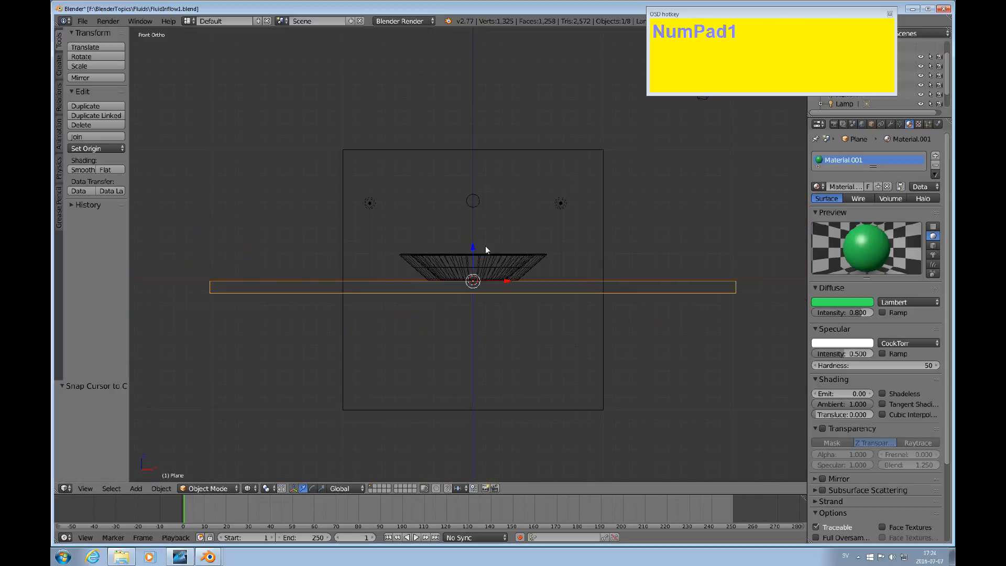
left_click_drag(470, 246, 473, 250)
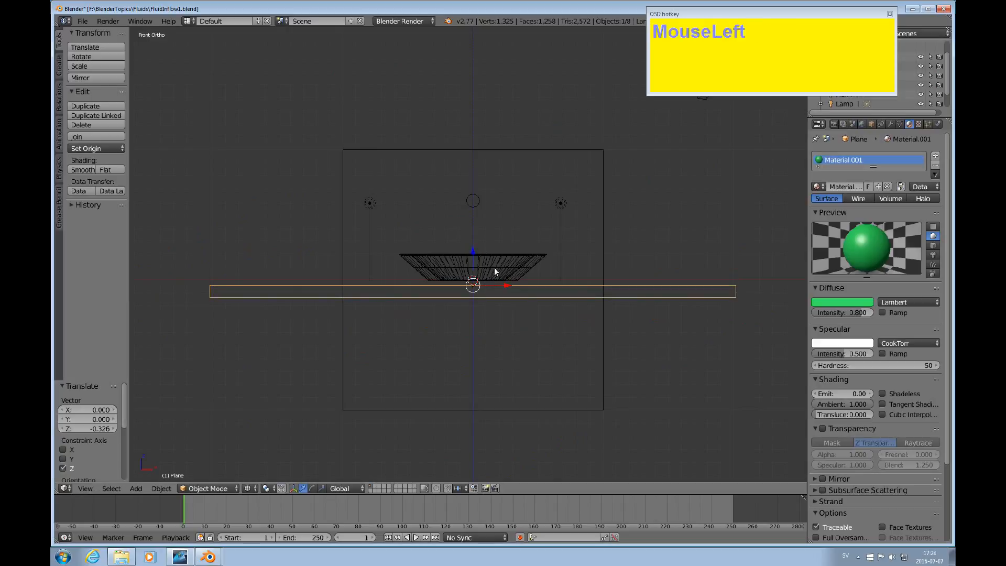
Enable Fluid physics on the large enclosing cube and set its type to Domain
left_click_drag(557, 276, 481, 287, "alt")
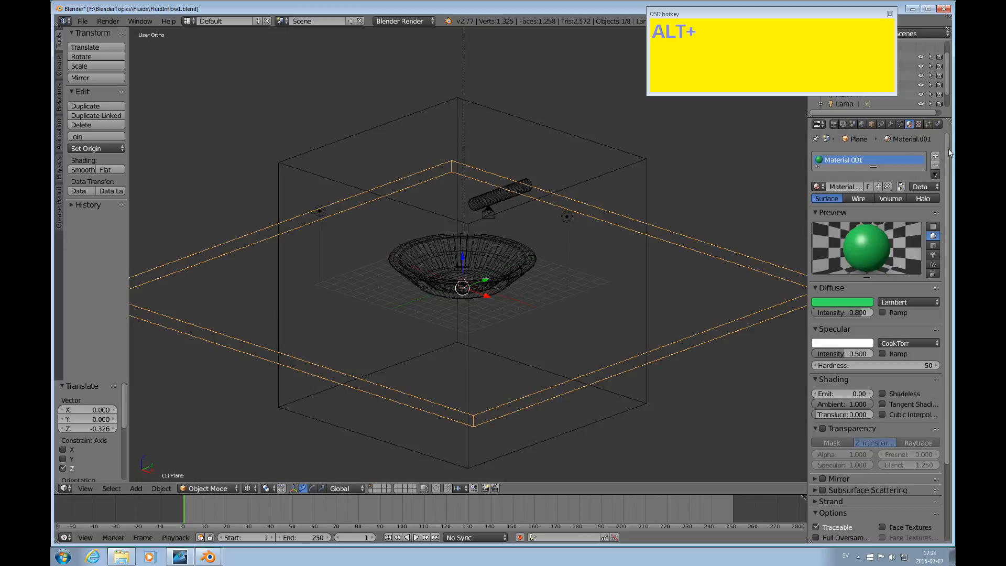
right_click(644, 178, "alt")
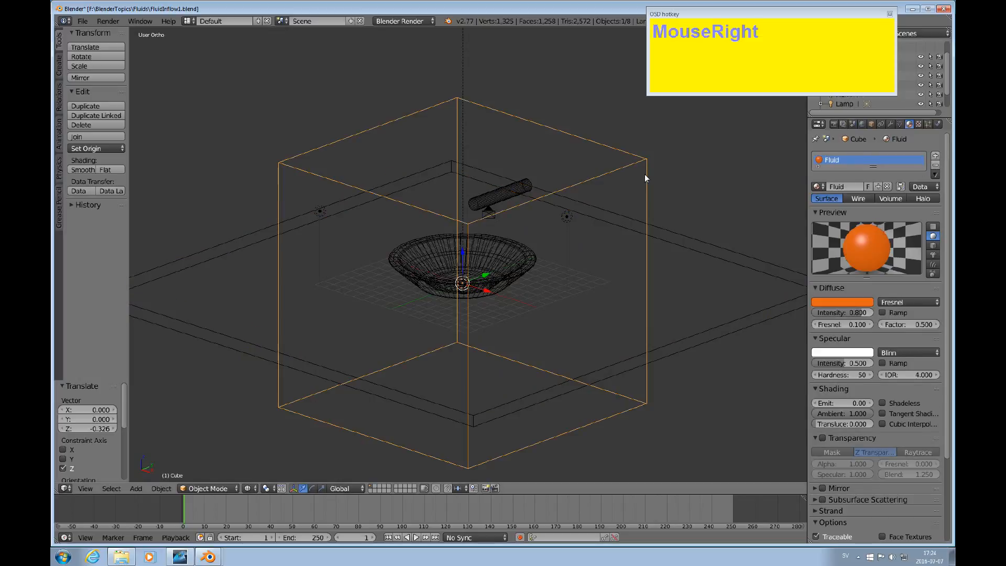
left_click(939, 125)
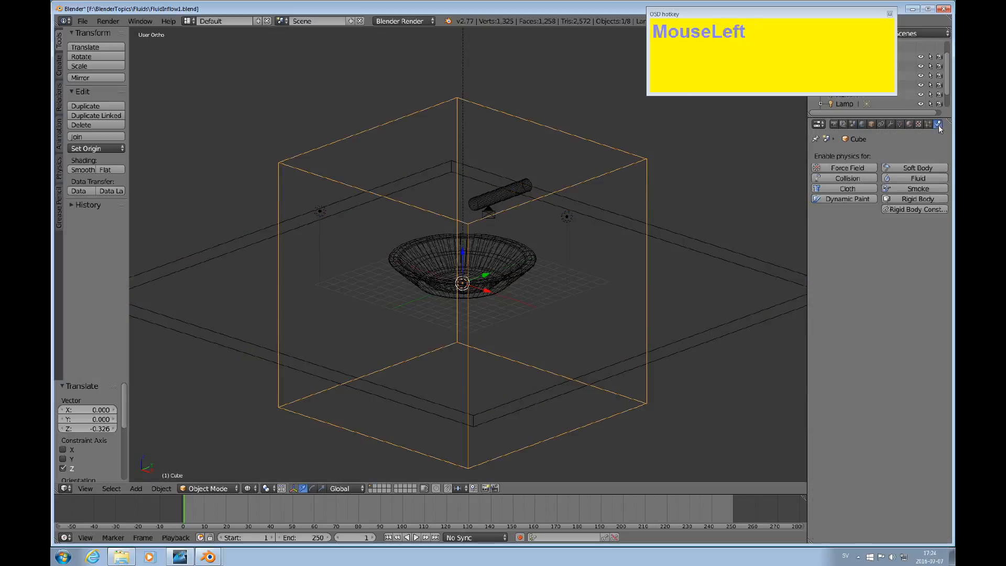
left_click(923, 179)
left_click(904, 237)
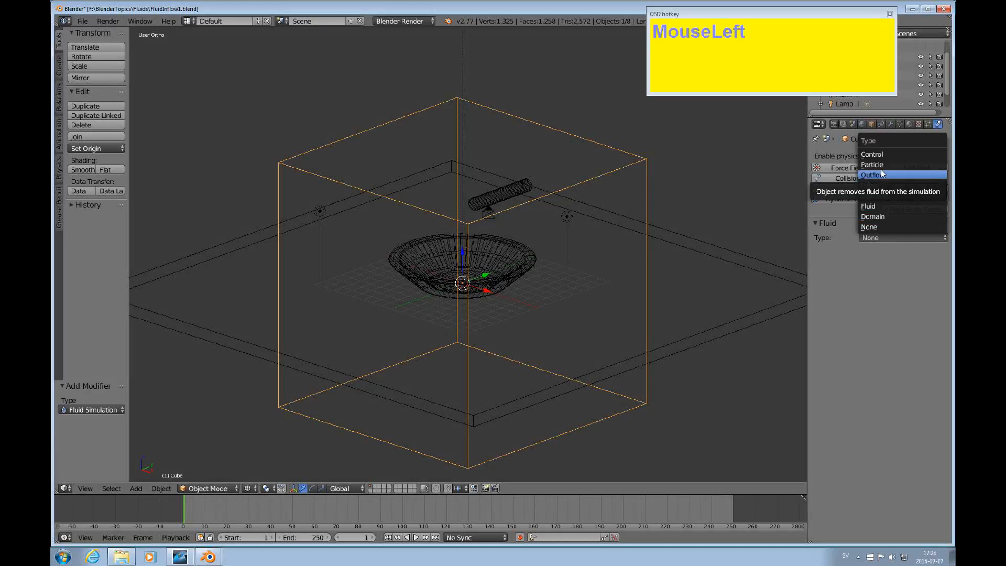
left_click(881, 217)
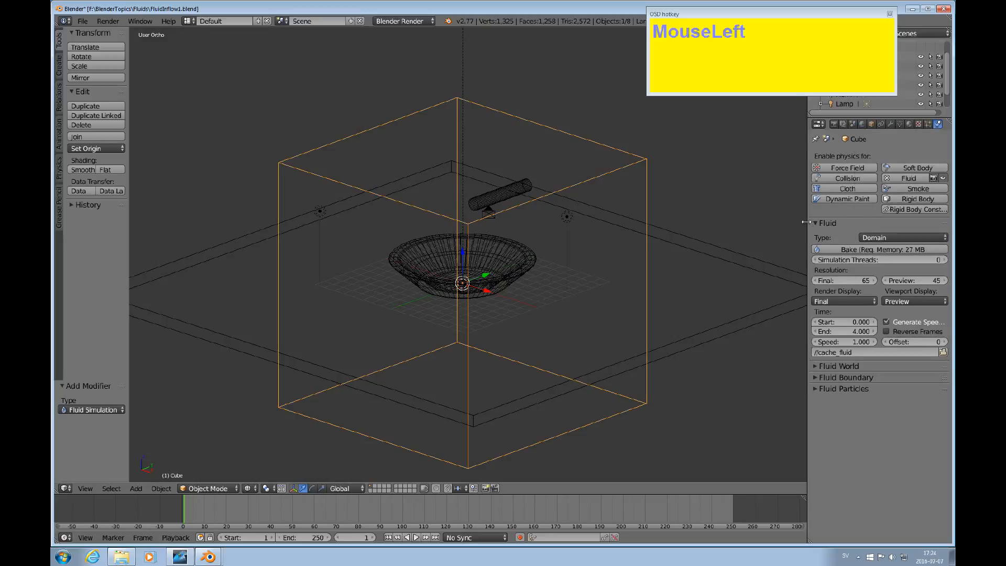
Set the domain's preview resolution to 1 and its viewport display to Final
left_click_drag(809, 224, 776, 227)
left_click(914, 279)
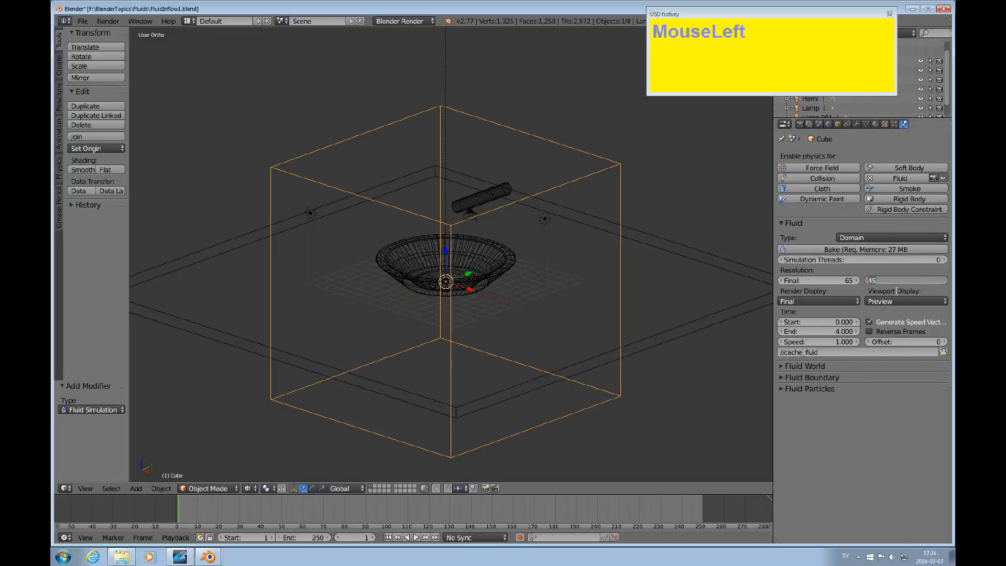
type("1")
key("Return")
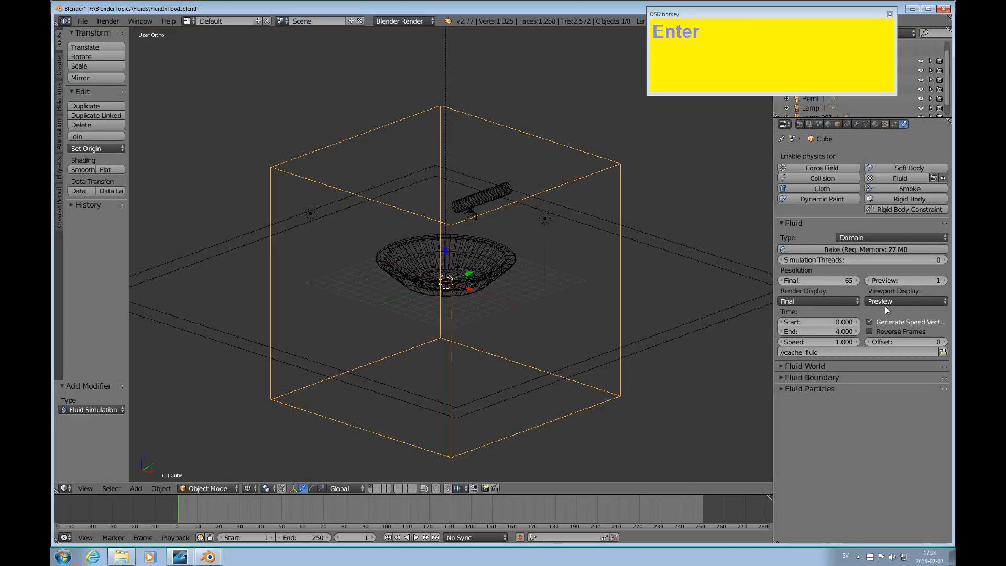
left_click(891, 303)
left_click(862, 270)
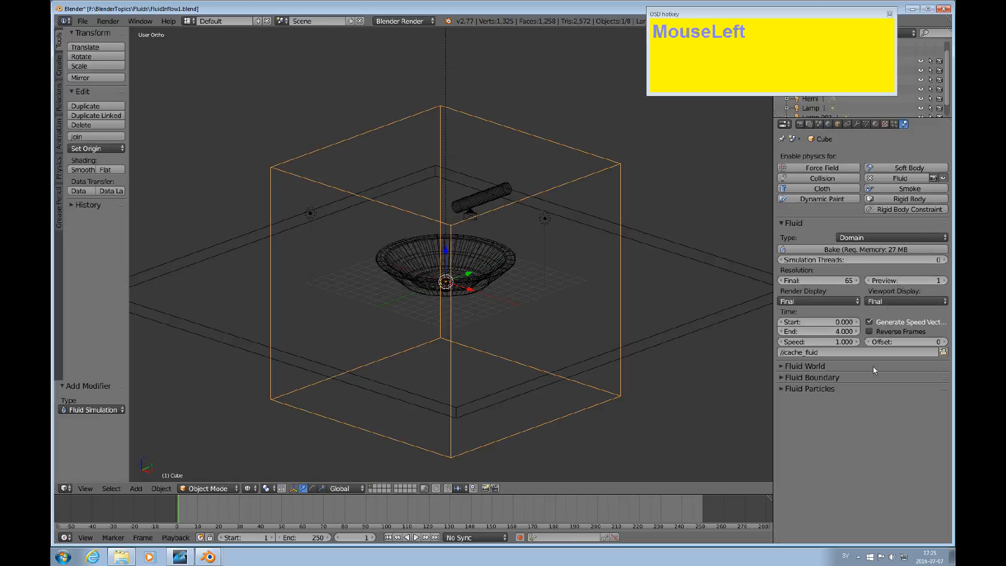
Expand the domain's Fluid World and Fluid Boundary settings and set the boundary slip type to Free Slip
left_click(782, 366)
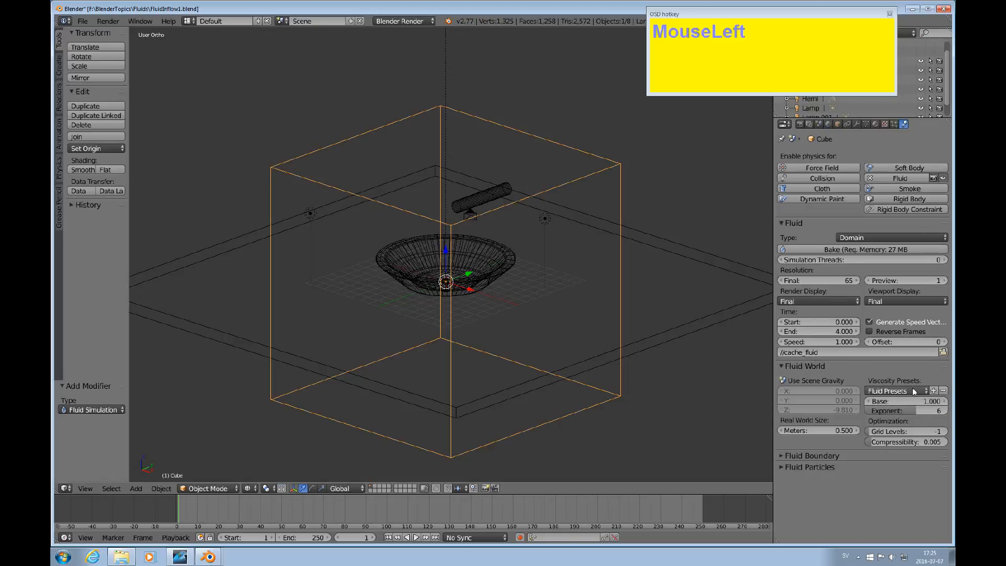
left_click(783, 455)
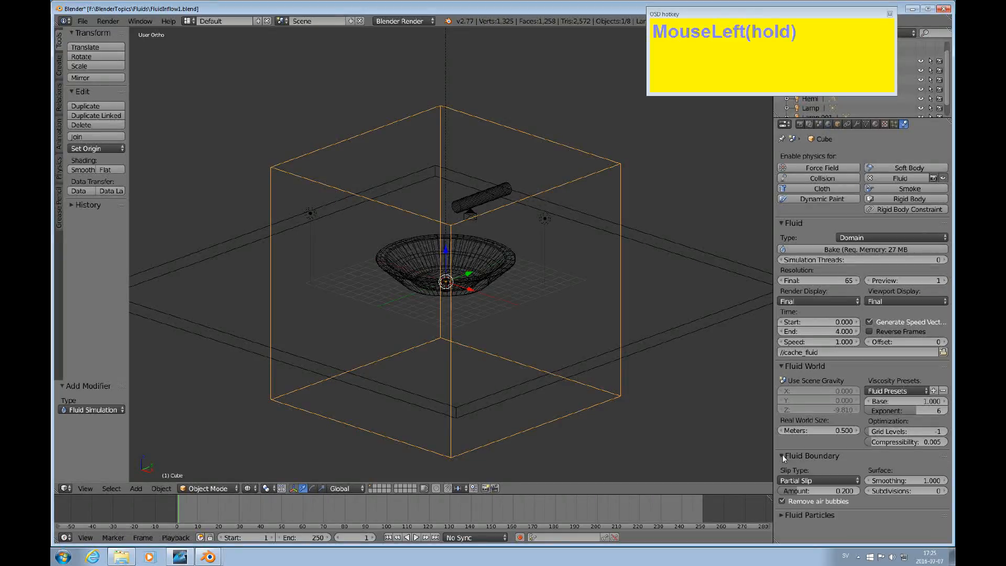
left_click(856, 481)
left_click(809, 448)
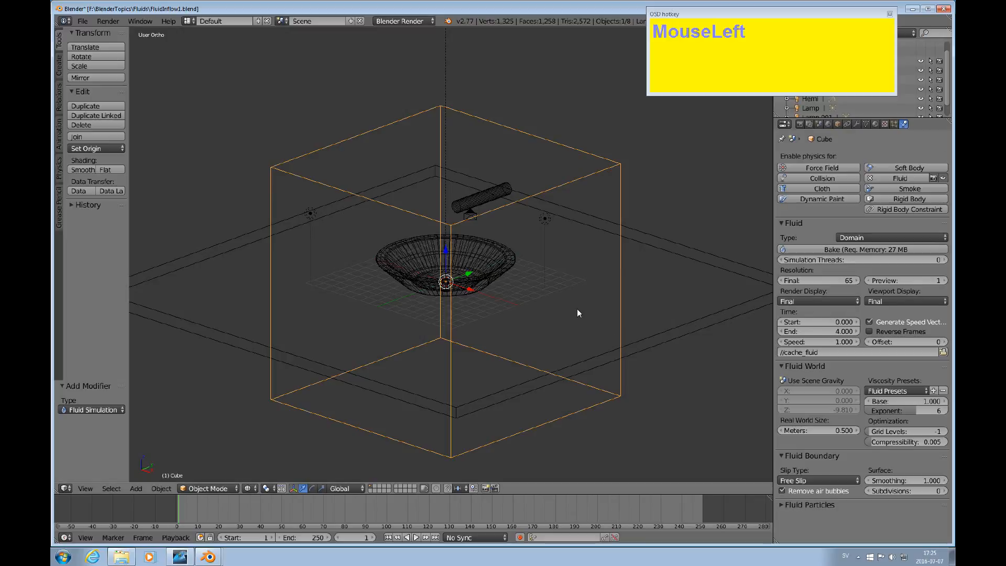
Enable Fluid physics on the cylinder above the bowl and set its type to Inflow
right_click(497, 198)
right_click(488, 197)
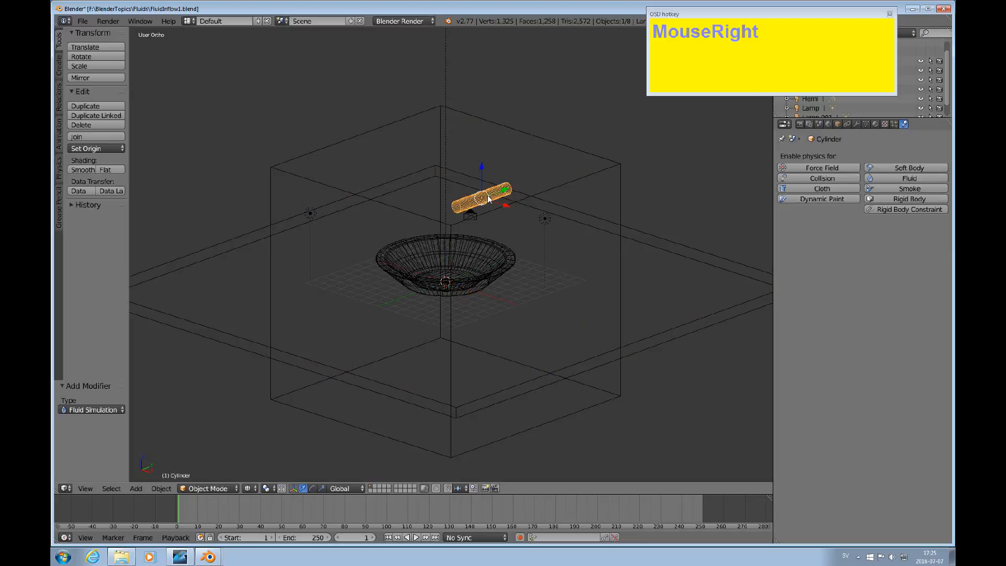
left_click(922, 179)
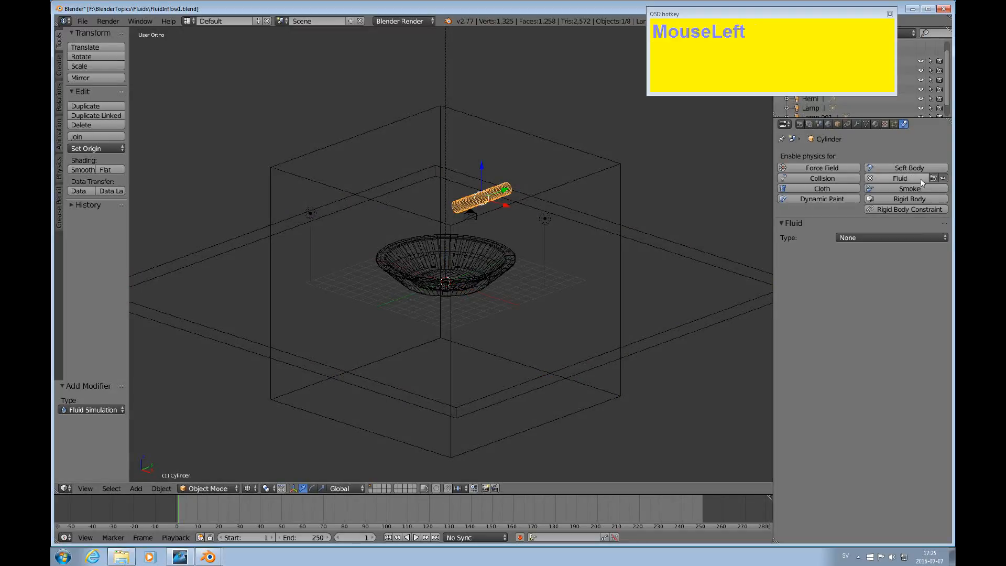
left_click(899, 238)
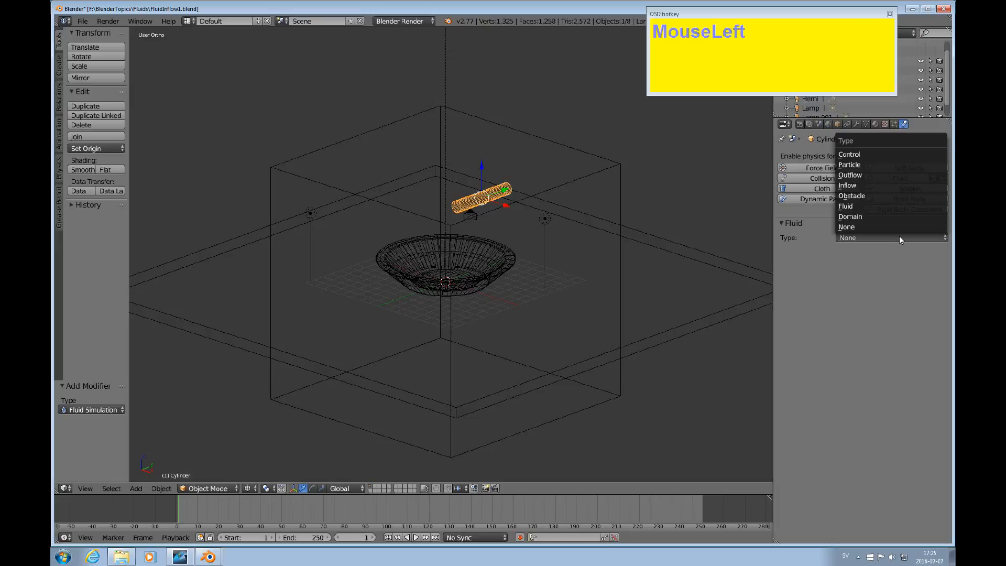
left_click(855, 187)
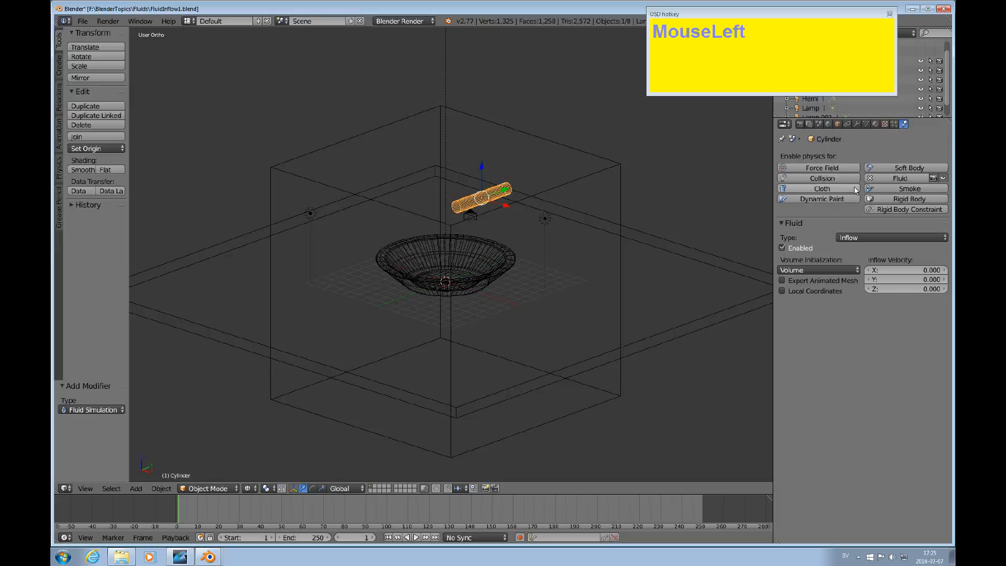
Set the inflow cylinder's volume initialization to Shell and enable Local Coordinates
left_click(837, 270)
left_click(787, 249)
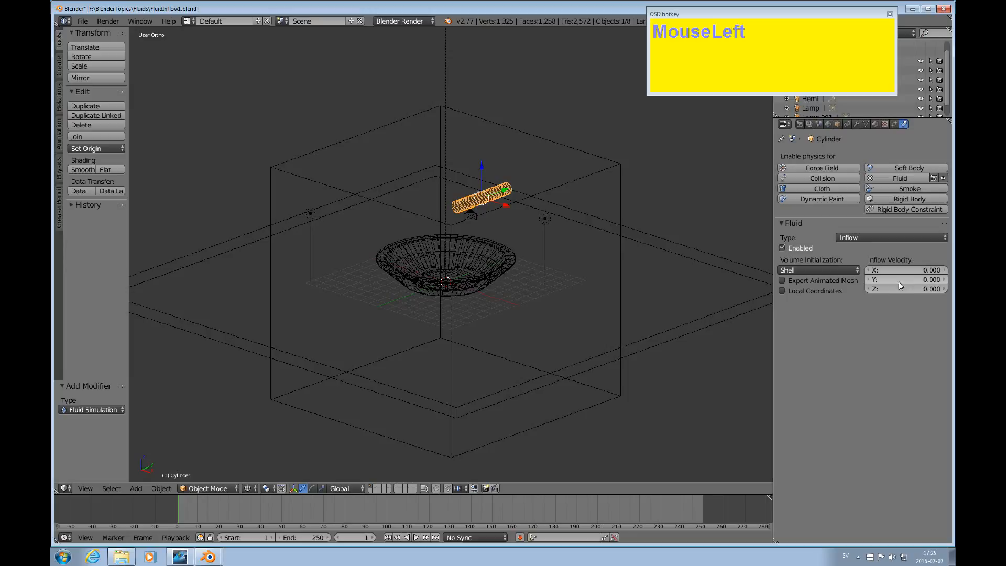
left_click(782, 291)
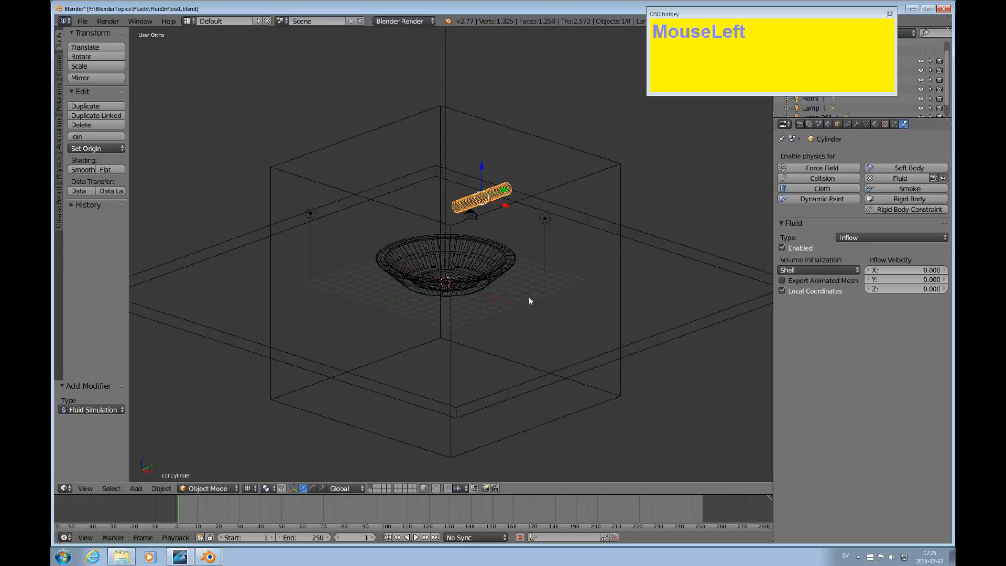
Enable Fluid physics on the bowl and set its type to Obstacle
right_click(501, 274)
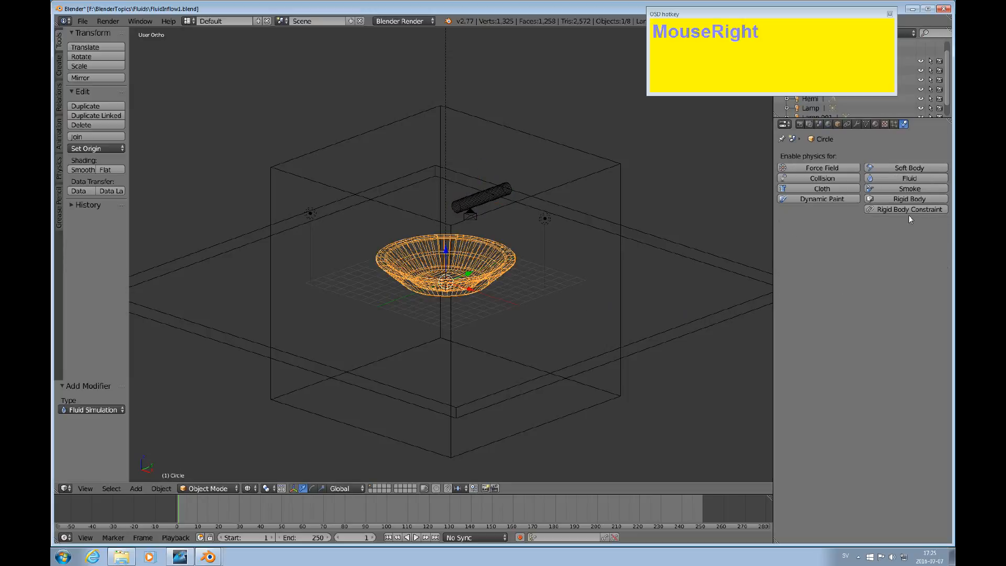
left_click(917, 178)
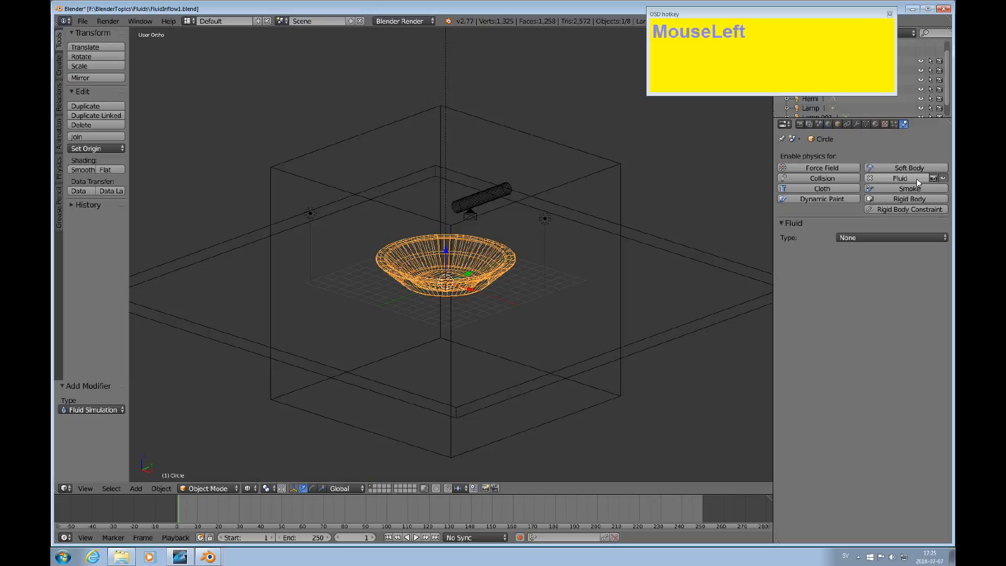
left_click(895, 237)
left_click(865, 196)
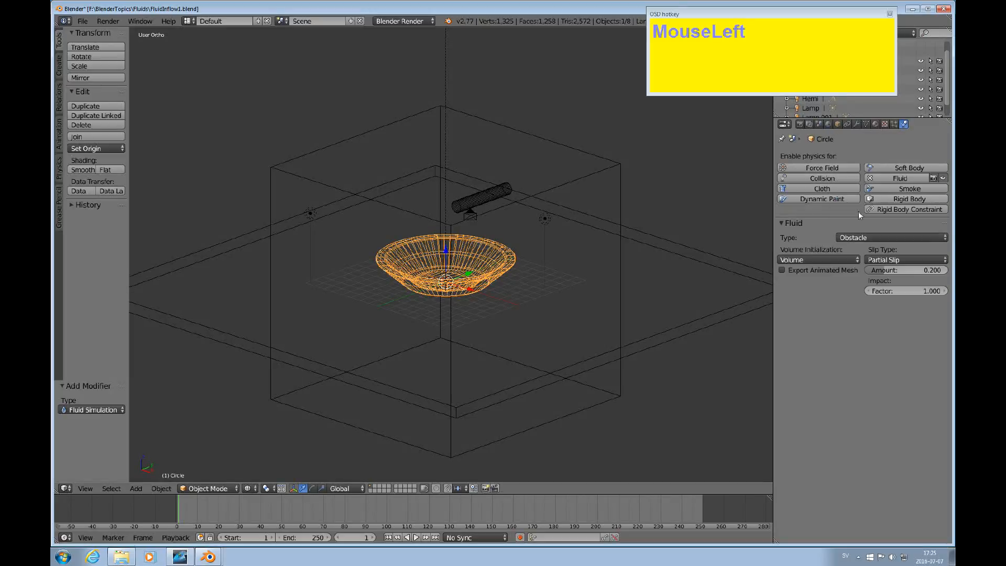
Set the bowl obstacle's volume initialization to Shell and its slip type to Free Slip
left_click(845, 260)
left_click(804, 237)
left_click(904, 259)
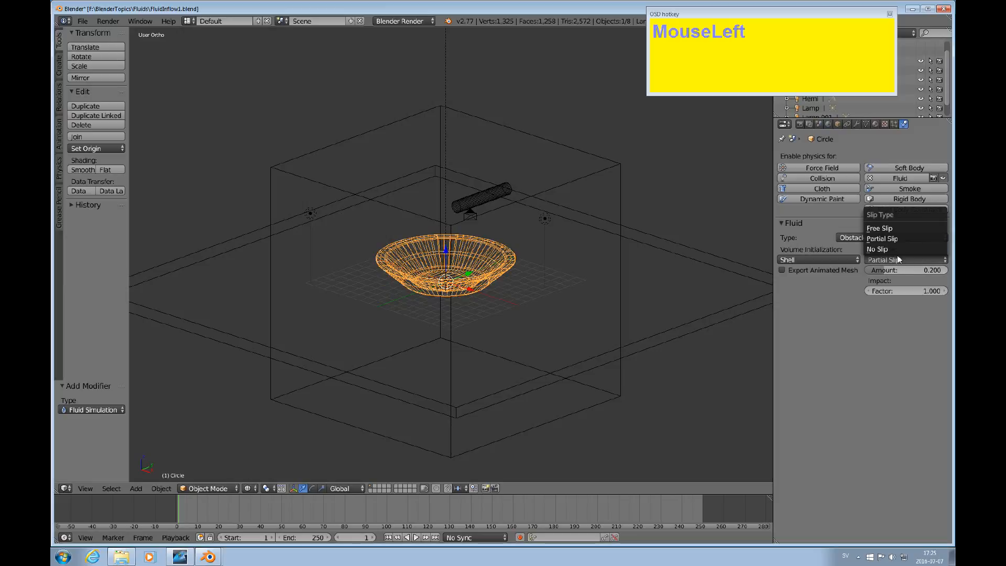
left_click(882, 229)
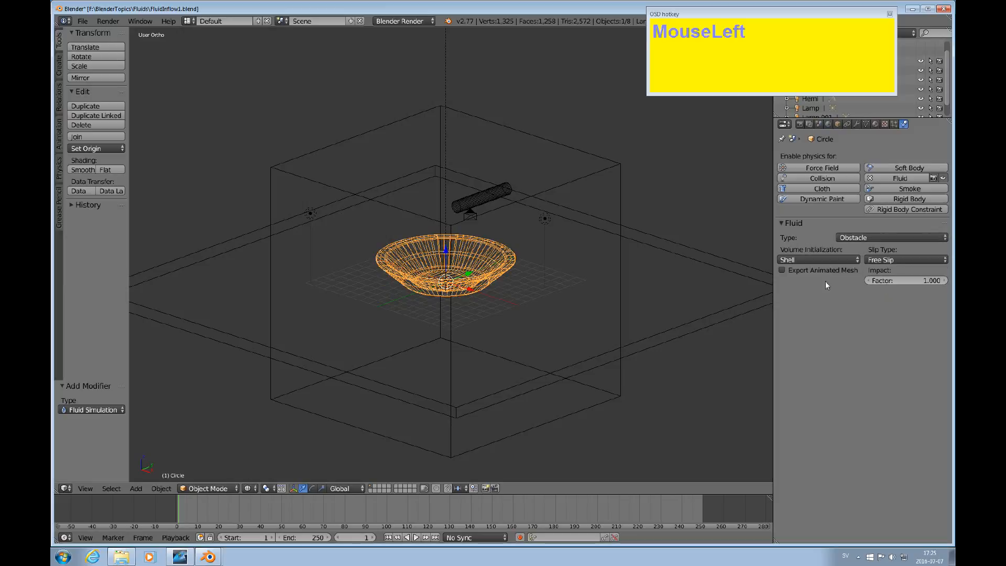
Bake the fluid simulation on the cube domain after checking the plane's and inflow cylinder's physics settings
right_click(649, 336)
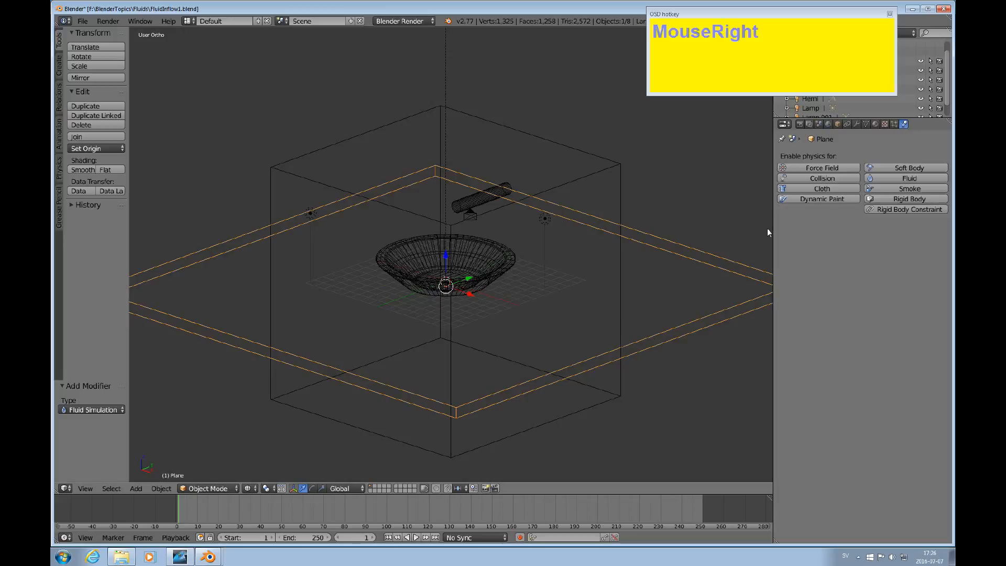
right_click(492, 209)
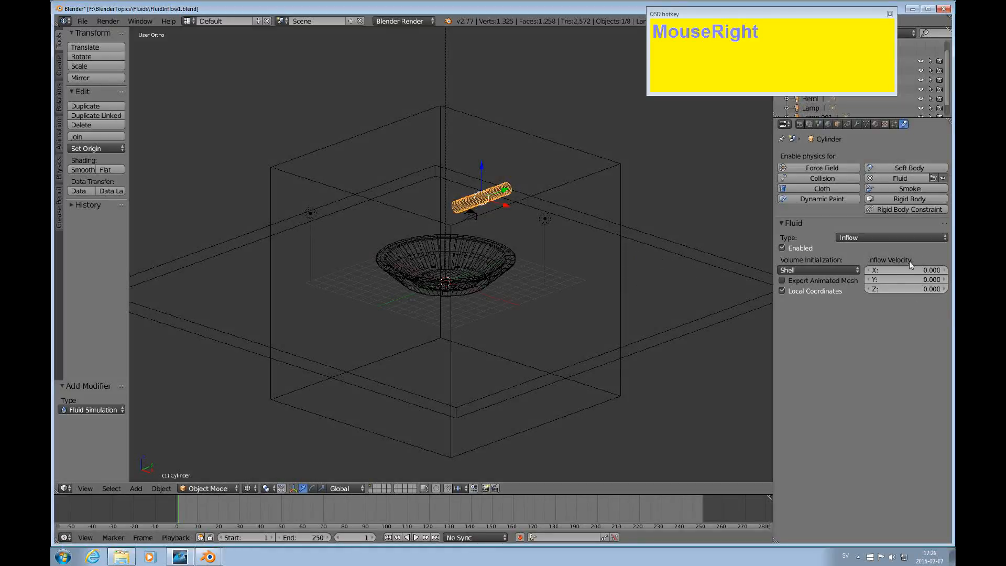
left_click_drag(669, 279, 661, 315, "alt")
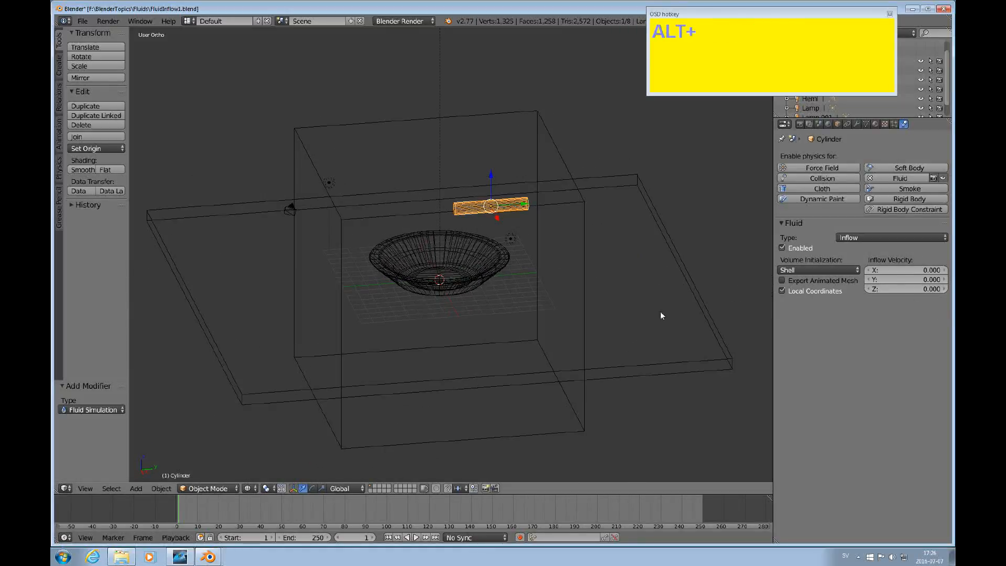
right_click(565, 202)
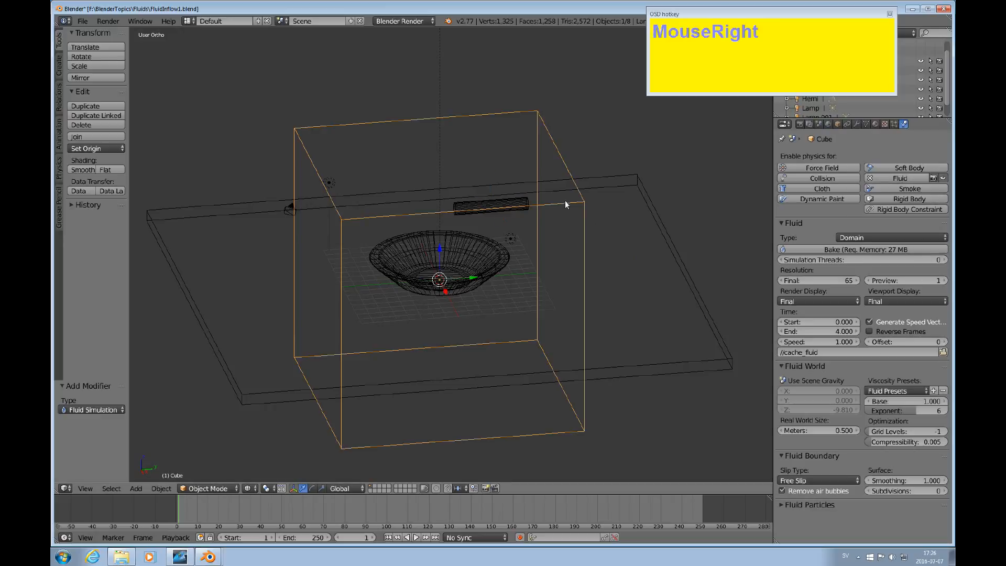
left_click(827, 249)
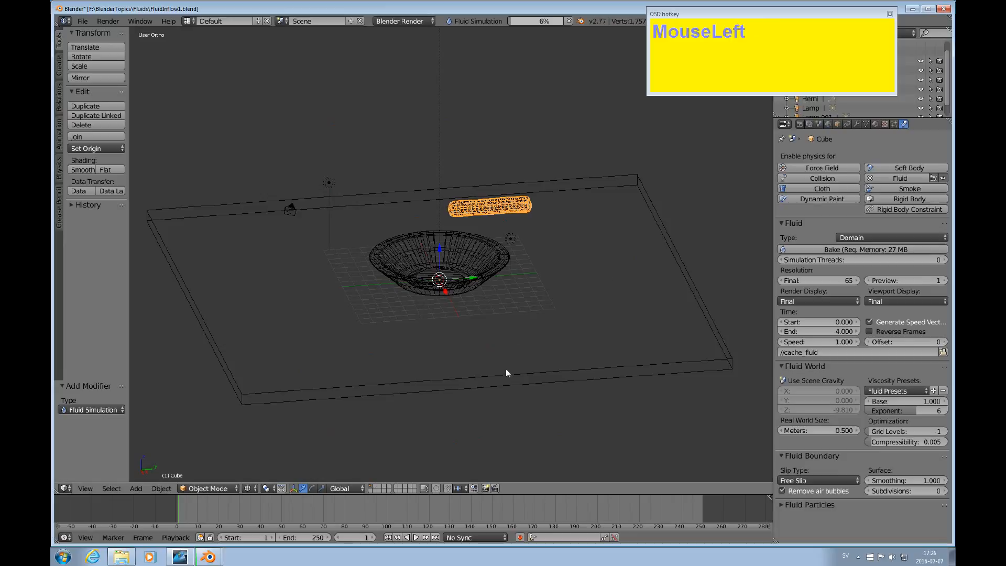
left_click_drag(480, 331, 482, 441, "alt")
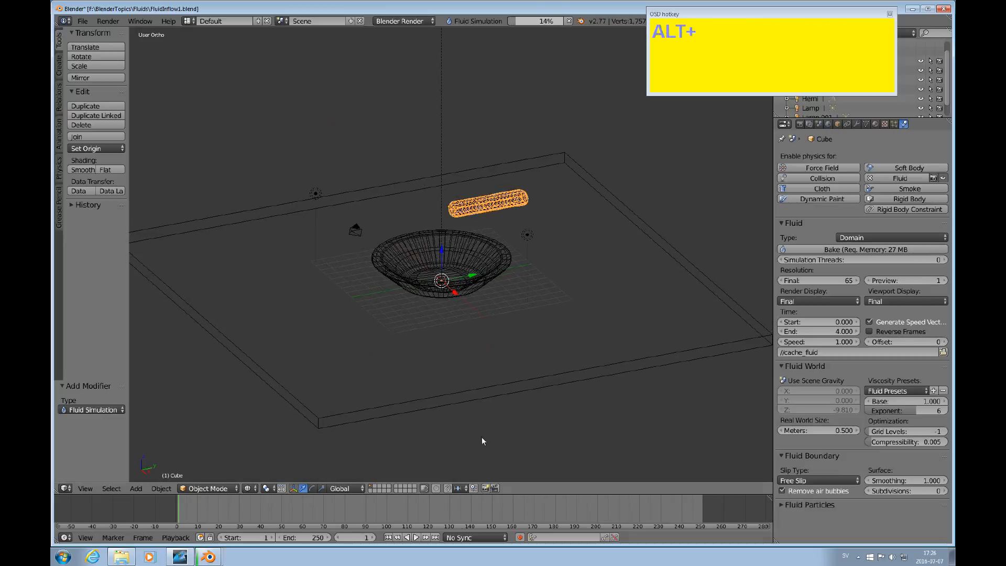
Advance the timeline one frame at a time to frame 13 to preview the baked fluid
left_click(370, 537)
left_click(372, 538)
left_click(372, 538)
left_click(371, 537)
left_click(371, 538)
left_click(372, 538)
left_click(372, 538)
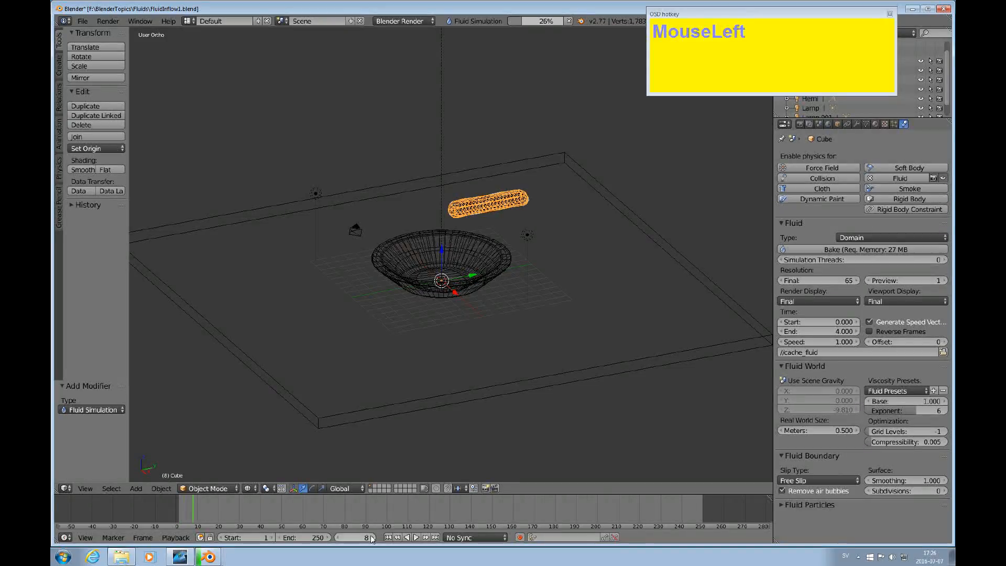
left_click(372, 538)
left_click(372, 537)
left_click(371, 537)
left_click(371, 537)
left_click(372, 538)
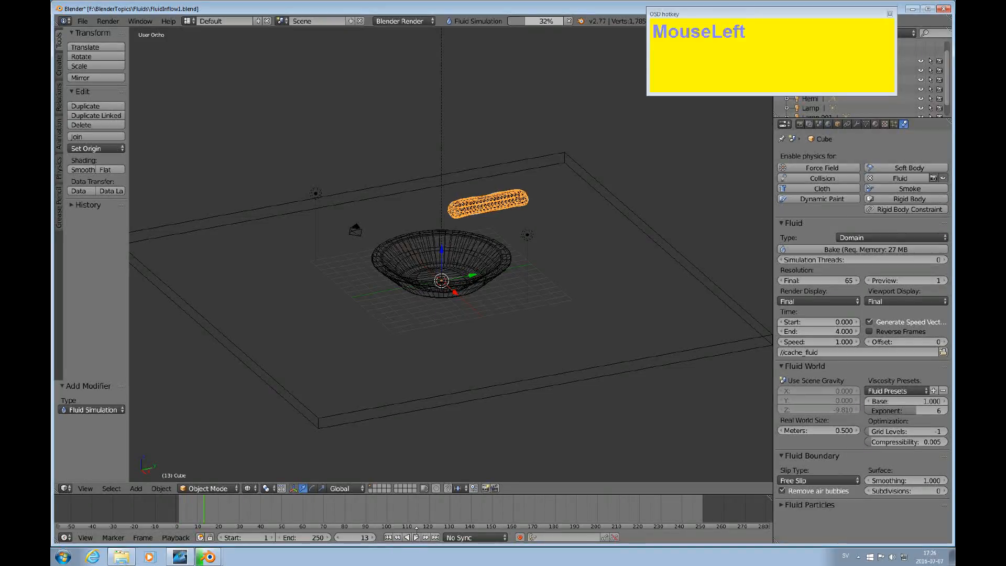
Play back the fluid animation during the bake, viewing the bowl and inflow from several angles, and stop playback
left_click(416, 537)
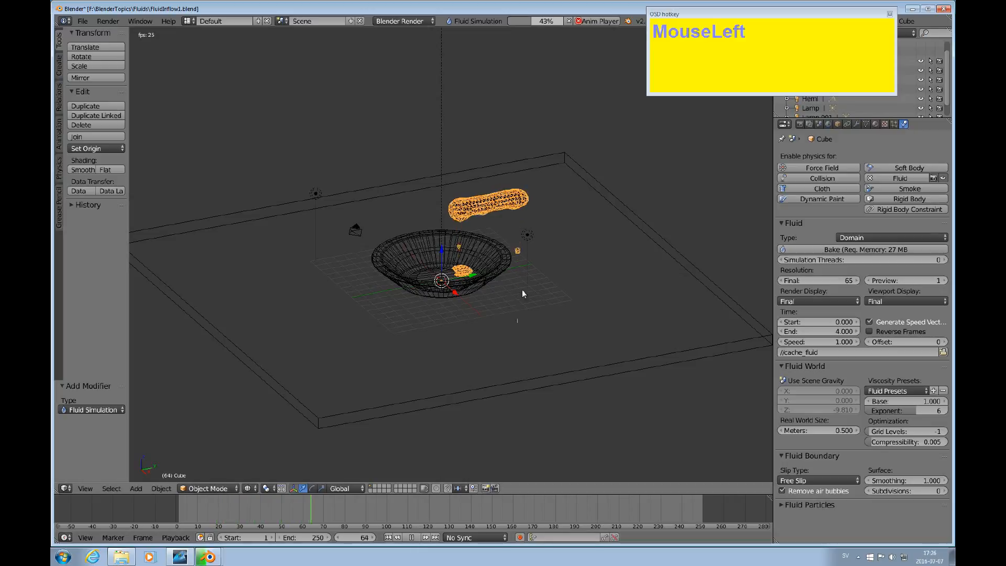
left_click_drag(527, 326, 482, 247, "alt")
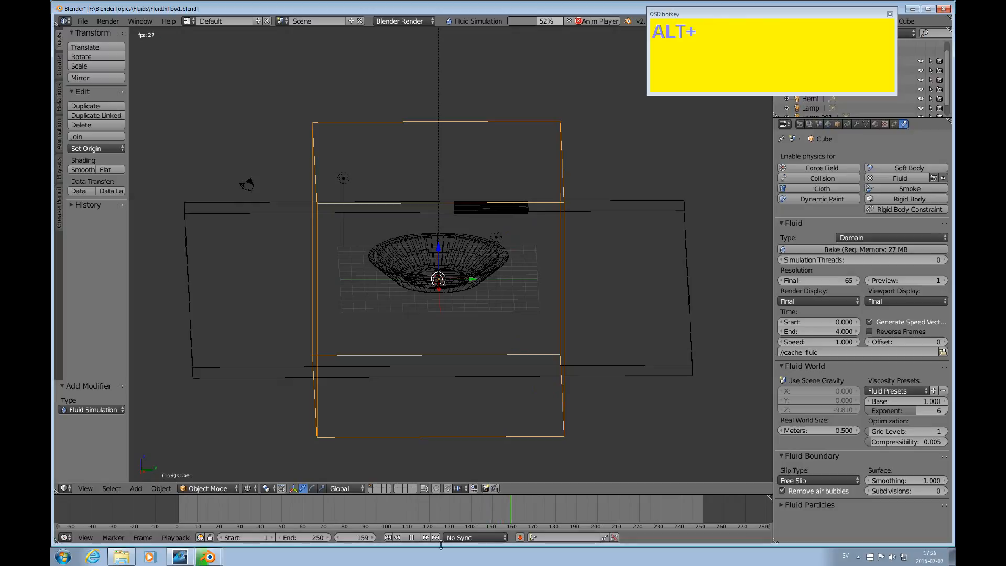
left_click(412, 540)
left_click(410, 540)
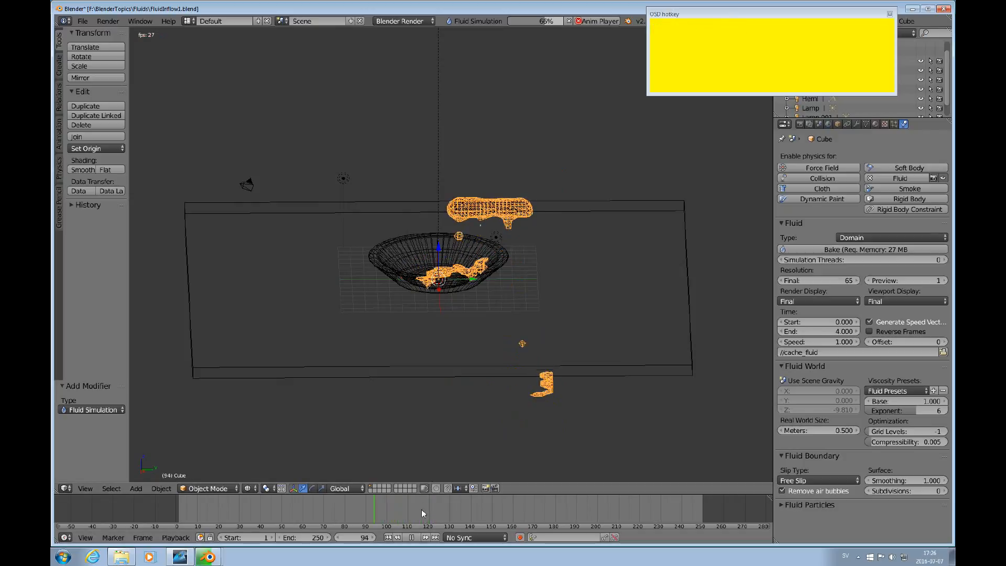
left_click_drag(465, 330, 501, 315, "alt")
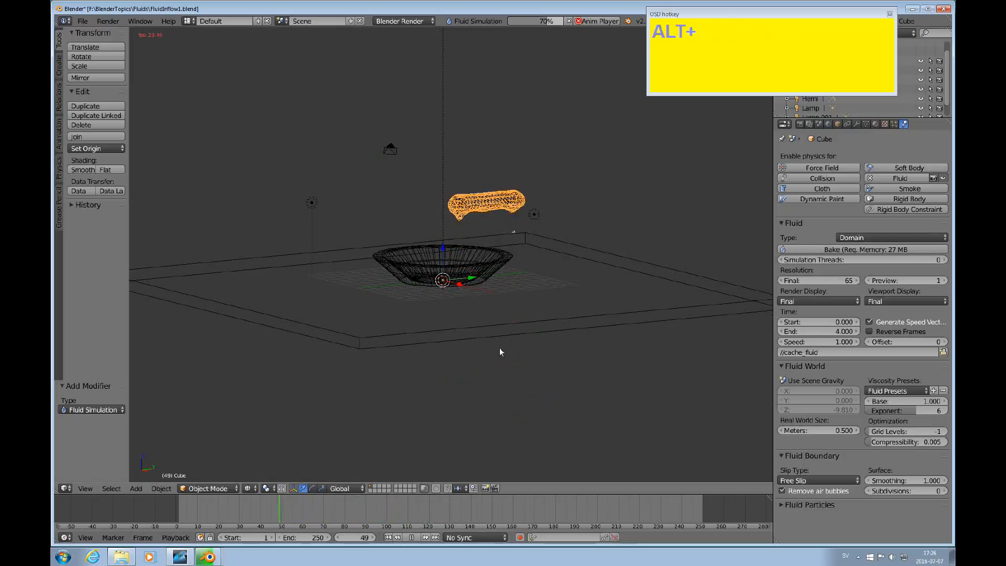
left_click(412, 537)
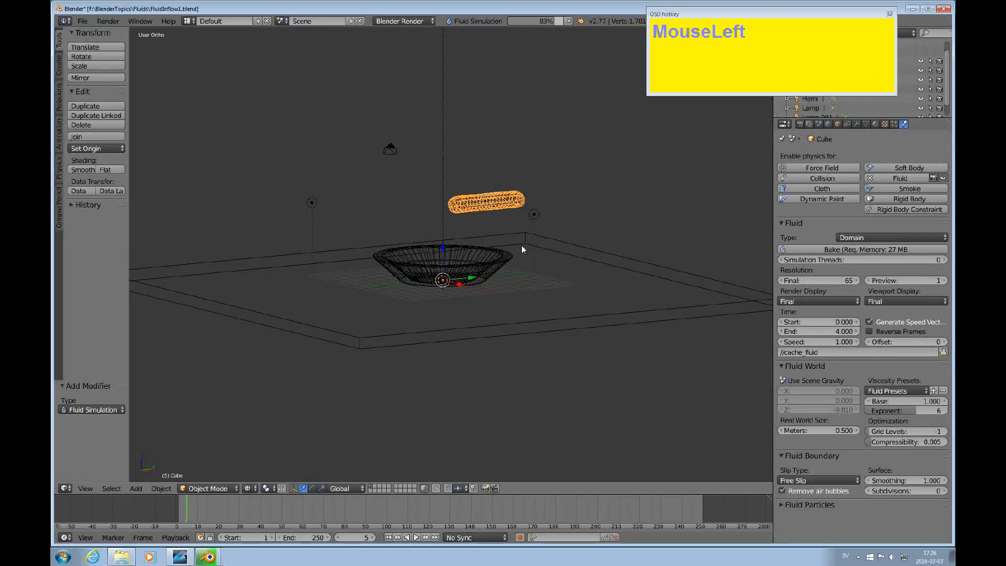
left_click(417, 538)
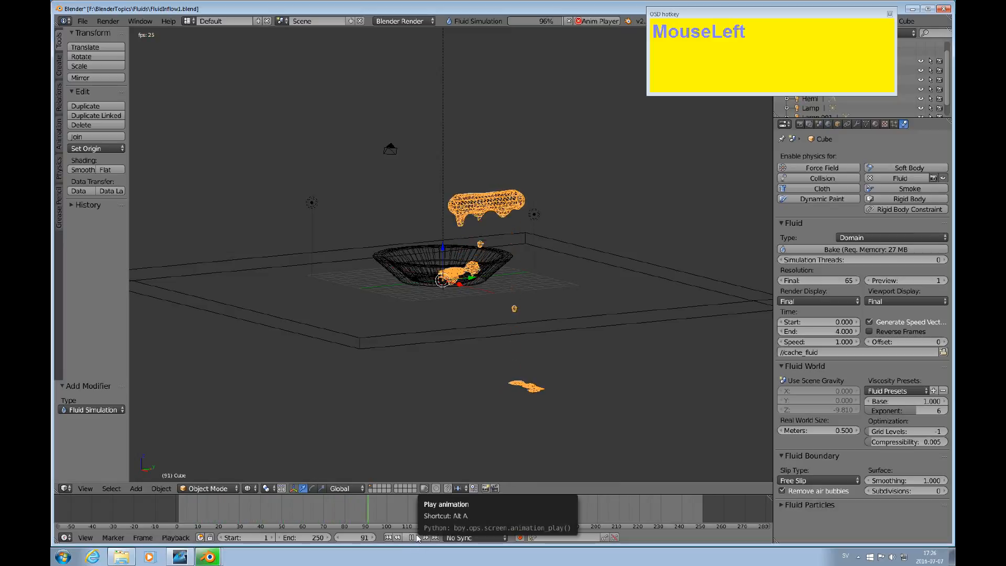
left_click(417, 538)
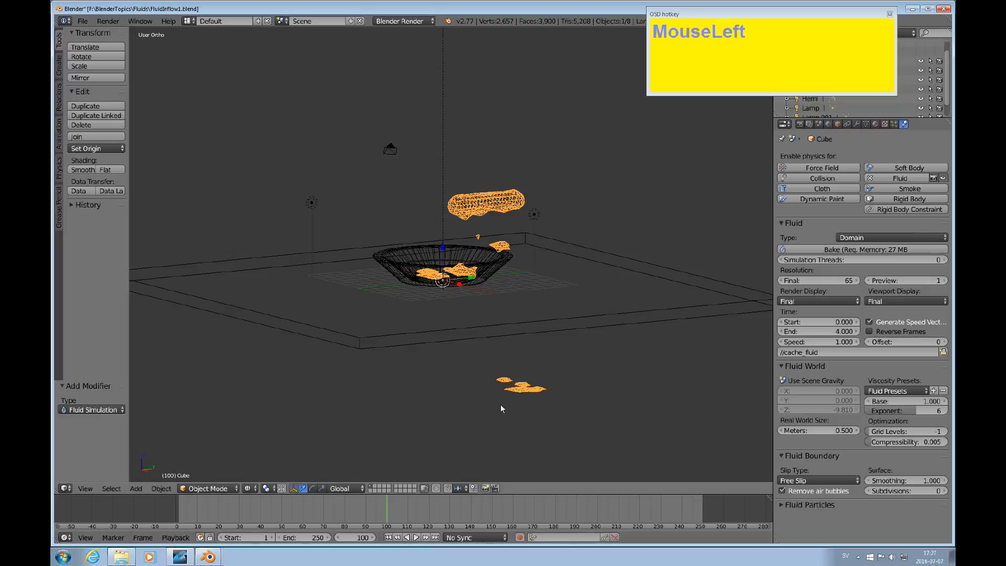
Set the viewport shading to Material and play the fluid animation
left_click(246, 489)
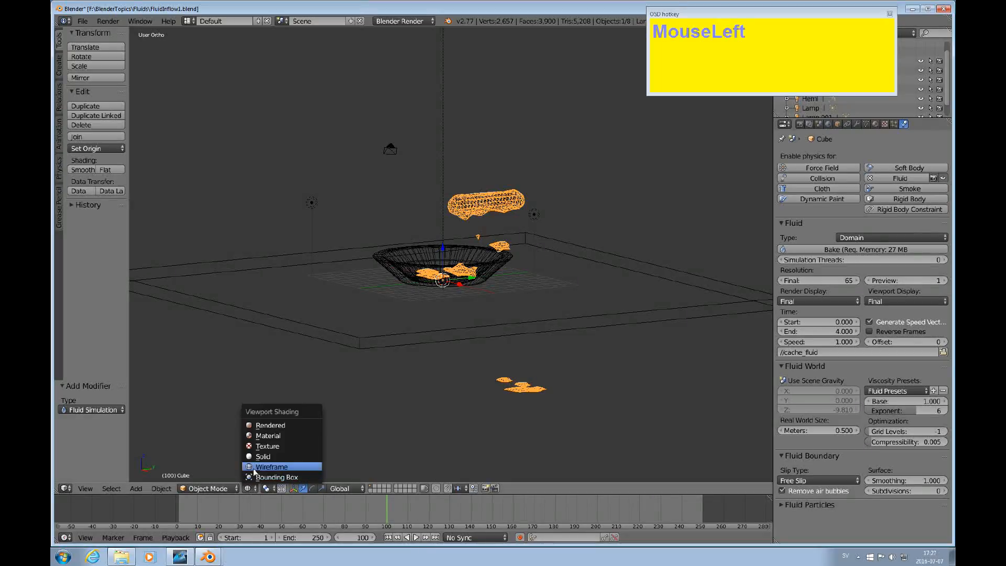
left_click(268, 436)
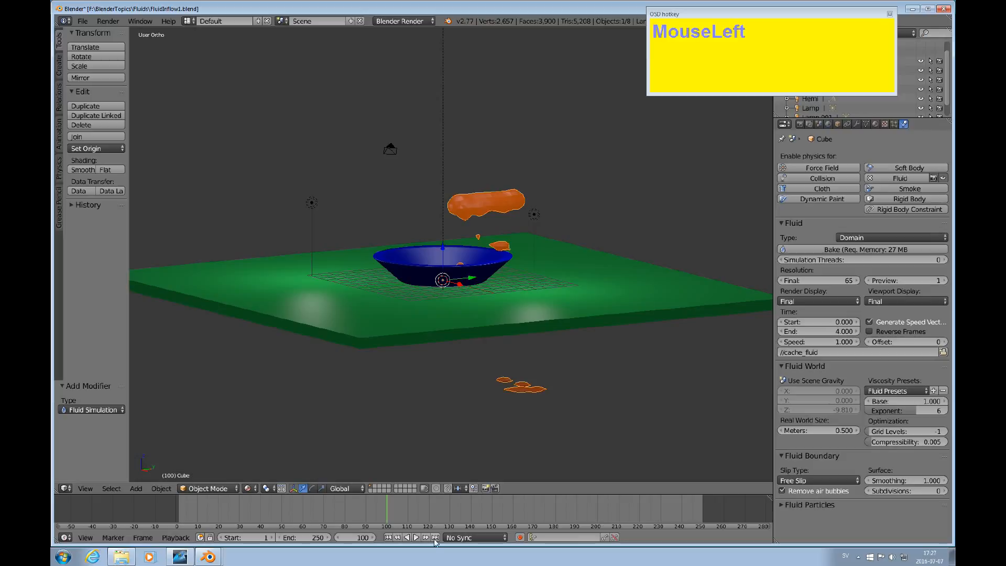
left_click(417, 538)
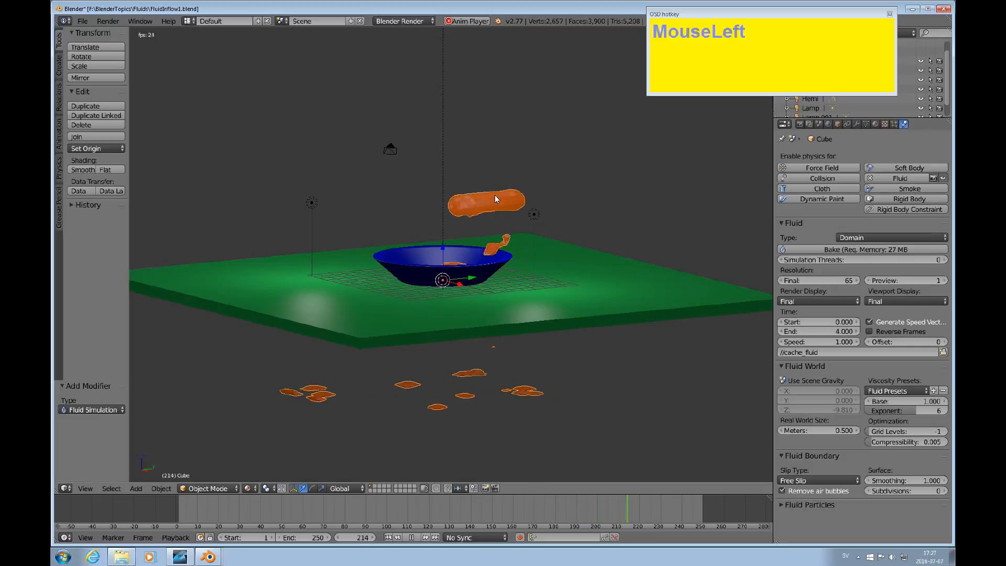
Apply Shade Smooth to the domain cube's mesh, watch the smoothed fluid animation up close and stop playback
key("Tab")
key("w")
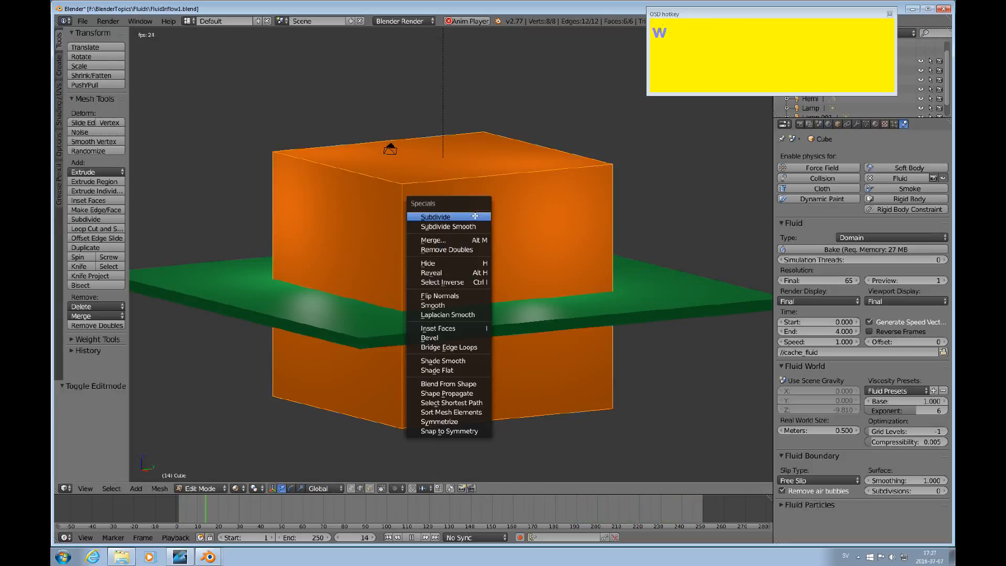
left_click(443, 360)
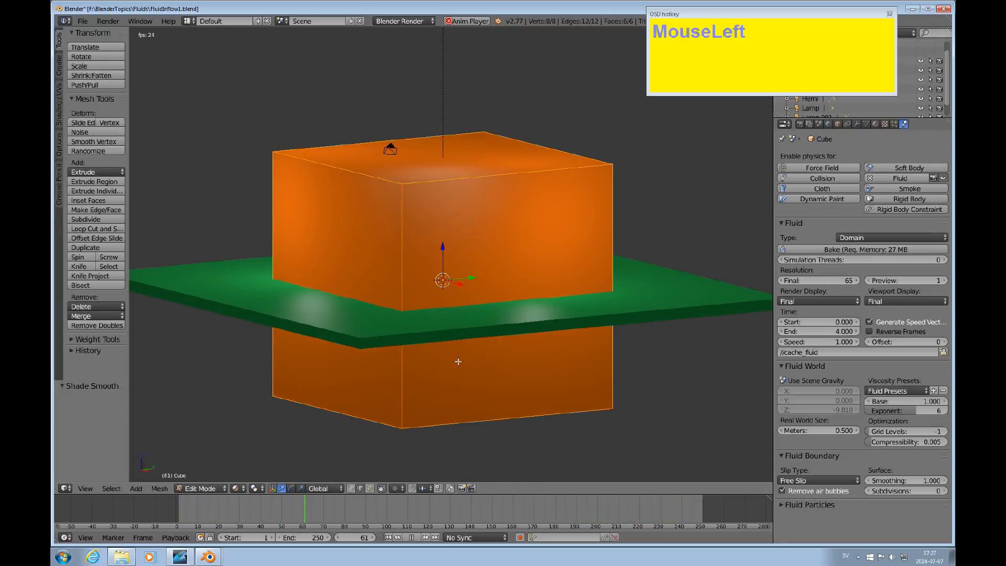
key("Tab")
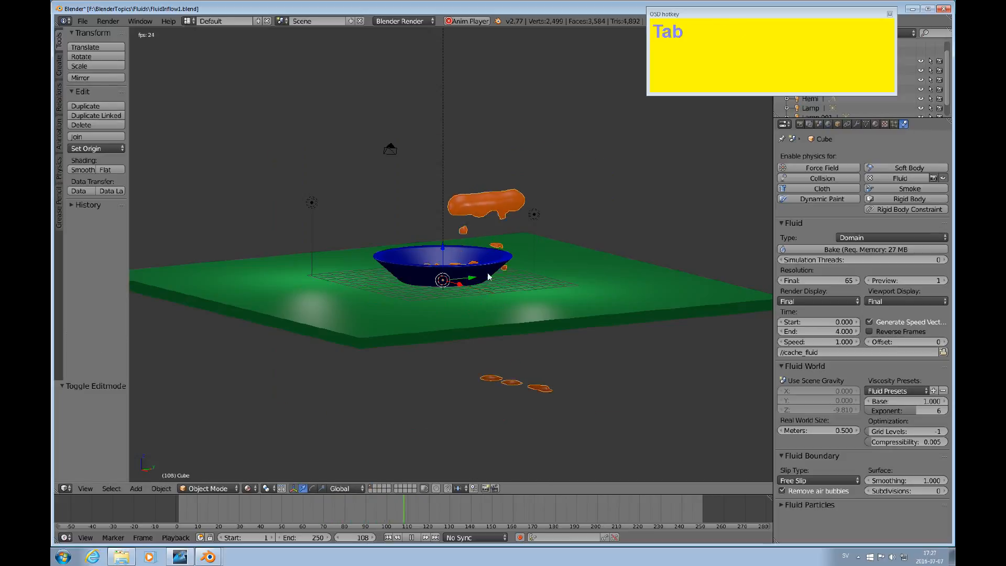
scroll(518, 241, "up", 2)
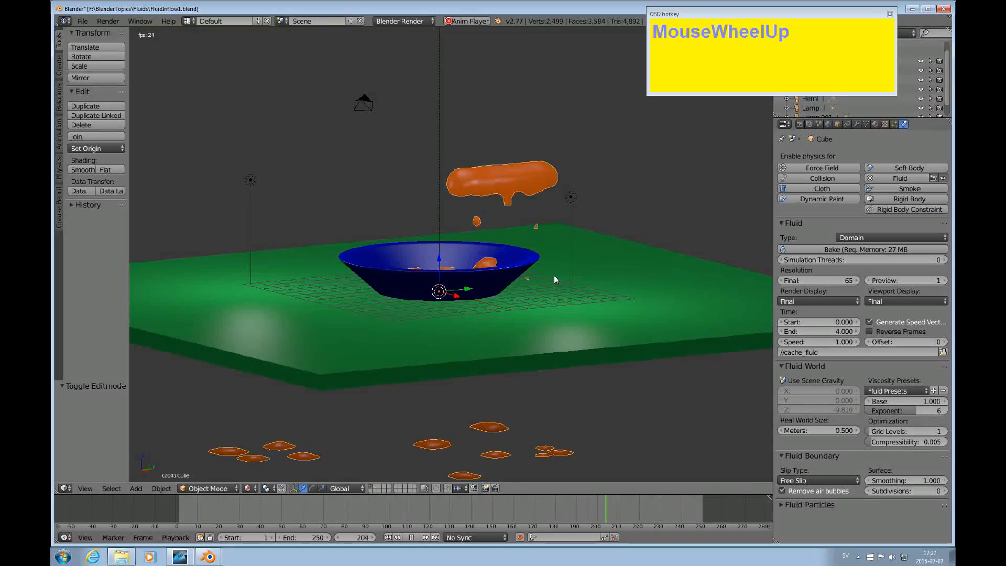
left_click(414, 537)
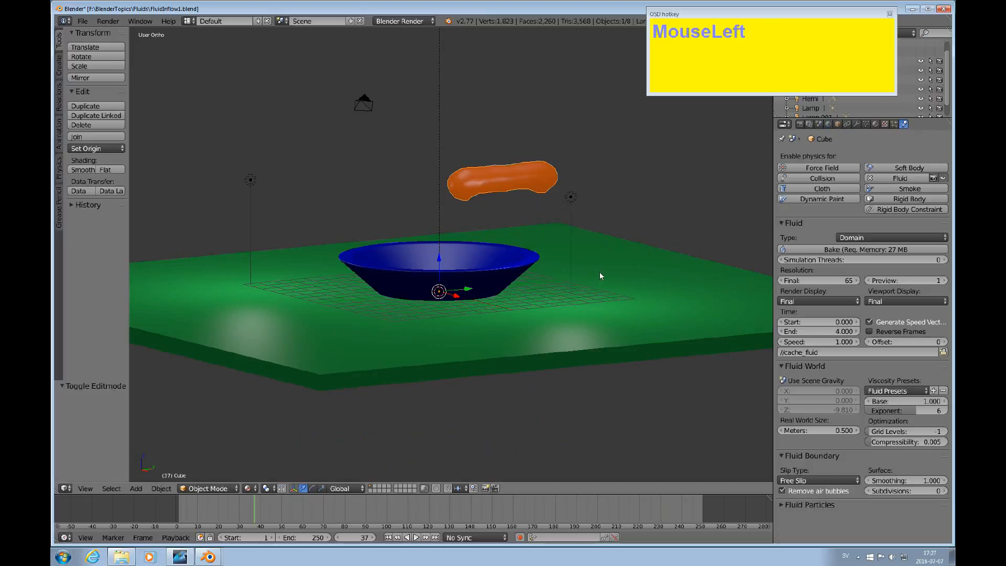
Switch the viewport to wireframe shading and examine the fluid mesh around the inflow cylinder above the bowl
left_click_drag(601, 276, 566, 267, "alt")
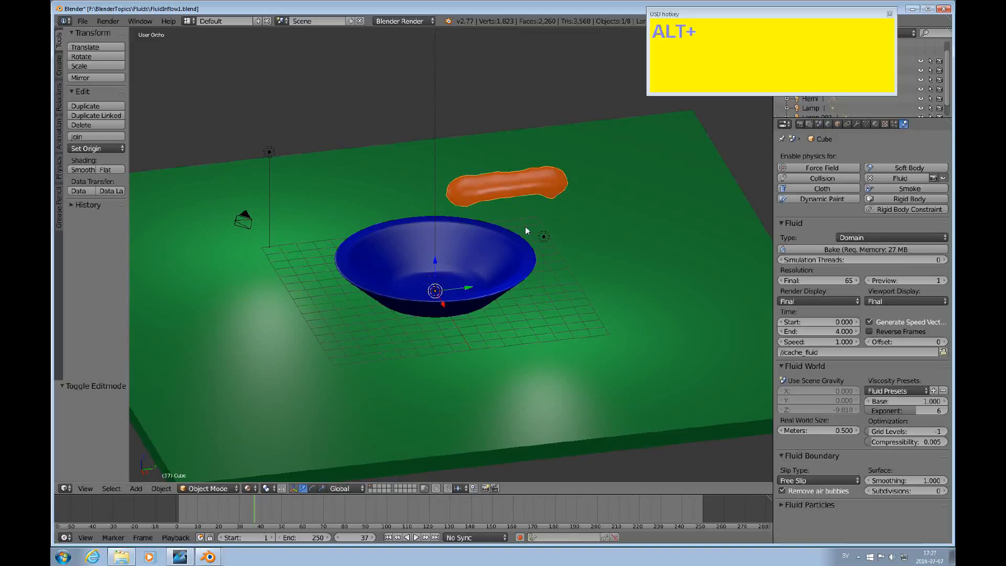
key("z")
scroll(539, 189, "up", 3)
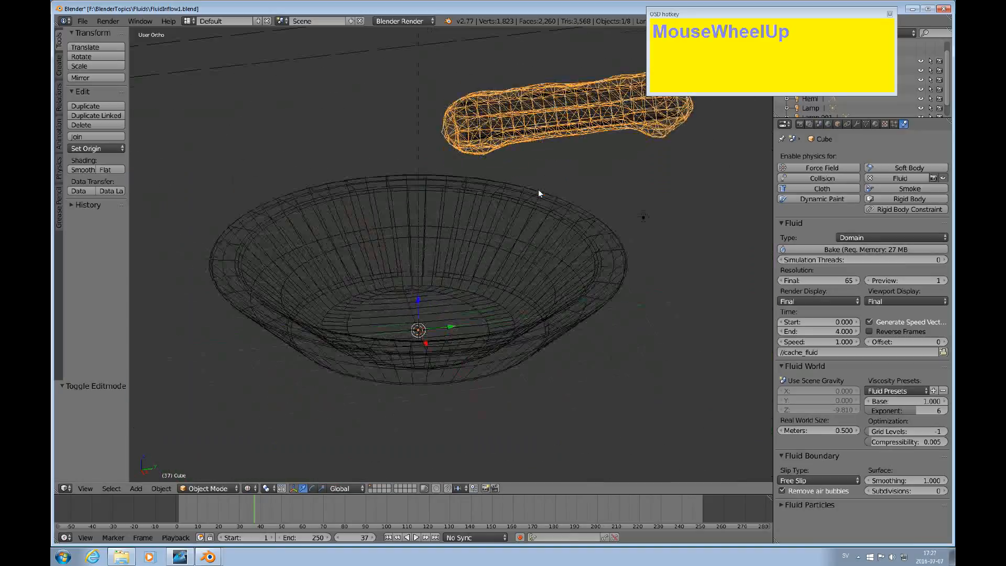
mouse_move(567, 153)
left_mouse_down("alt")
mouse_move(552, 128)
mouse_move(581, 143)
mouse_move(554, 166)
left_mouse_up("alt")
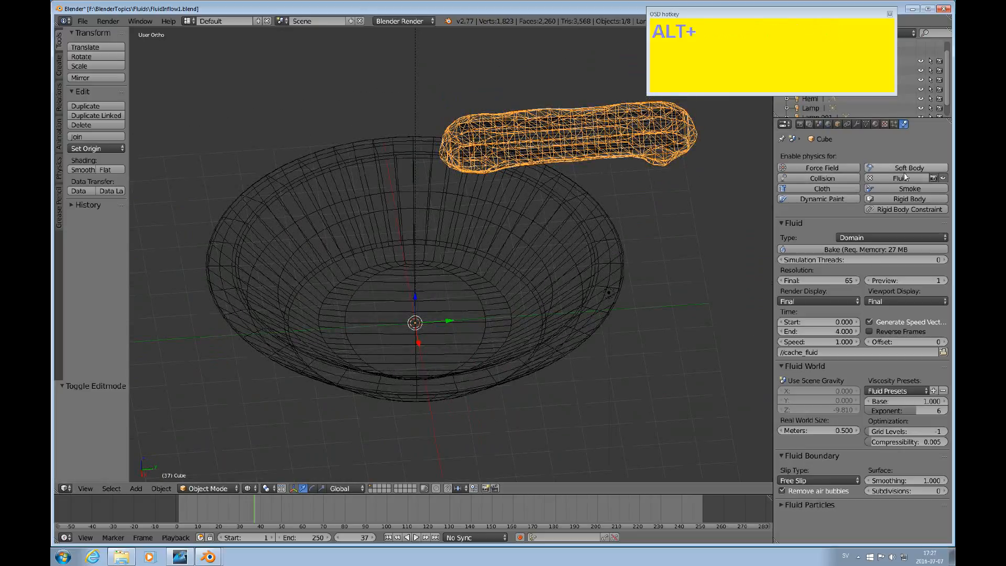
Review the domain cube's Fluidsim modifier and return to its fluid physics settings
left_click(856, 123)
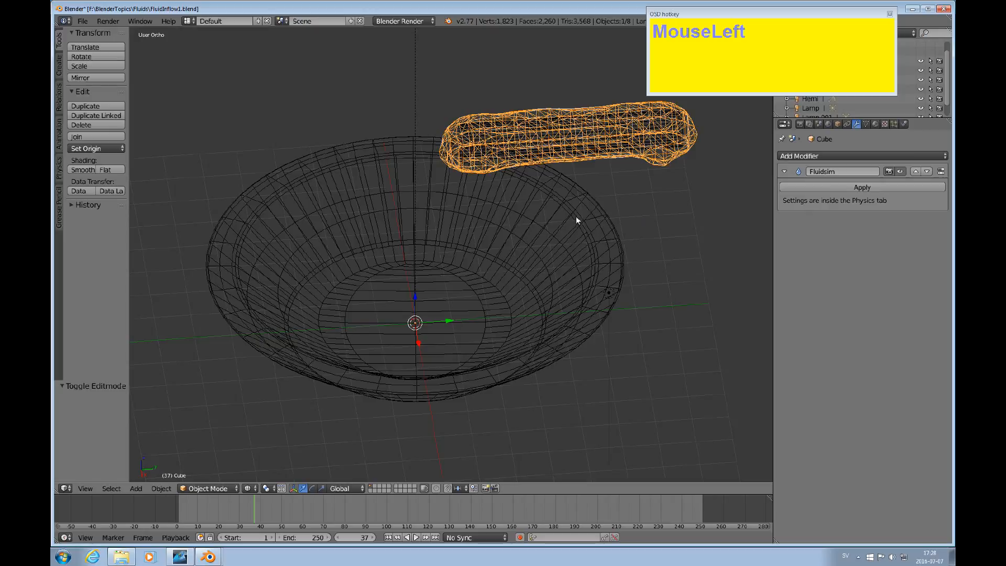
left_click_drag(565, 229, 631, 203, "alt")
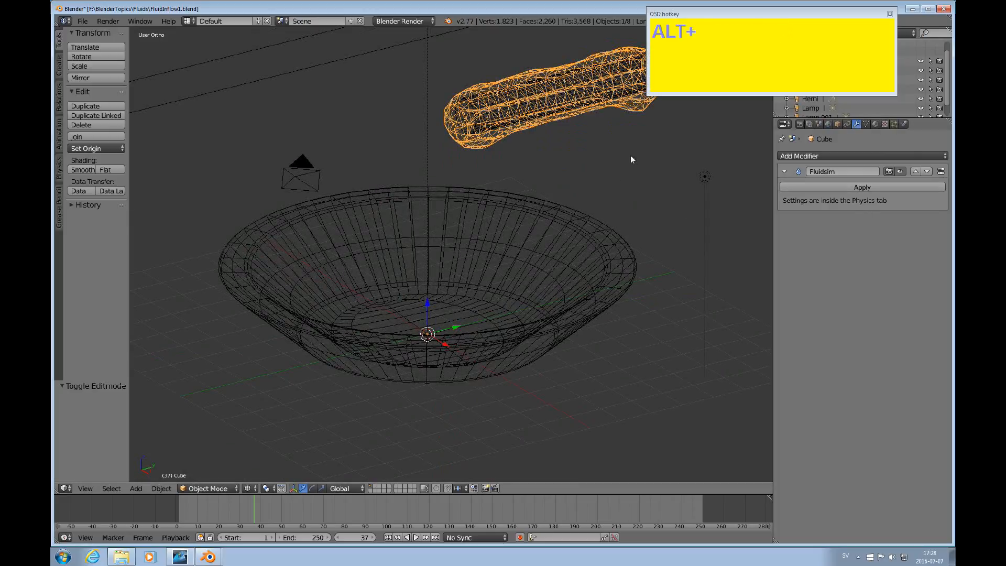
scroll(623, 183, "down", 2)
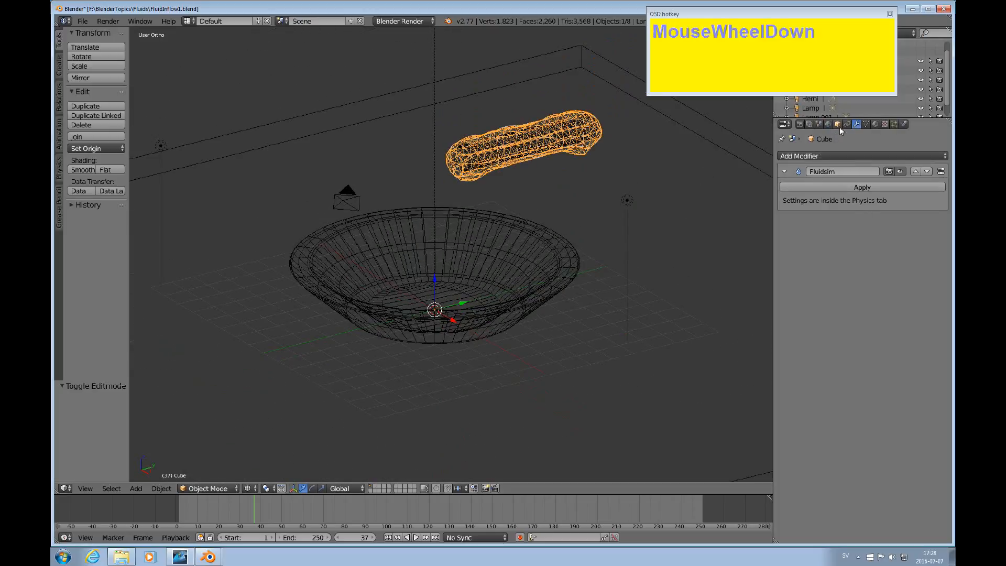
left_click(904, 123)
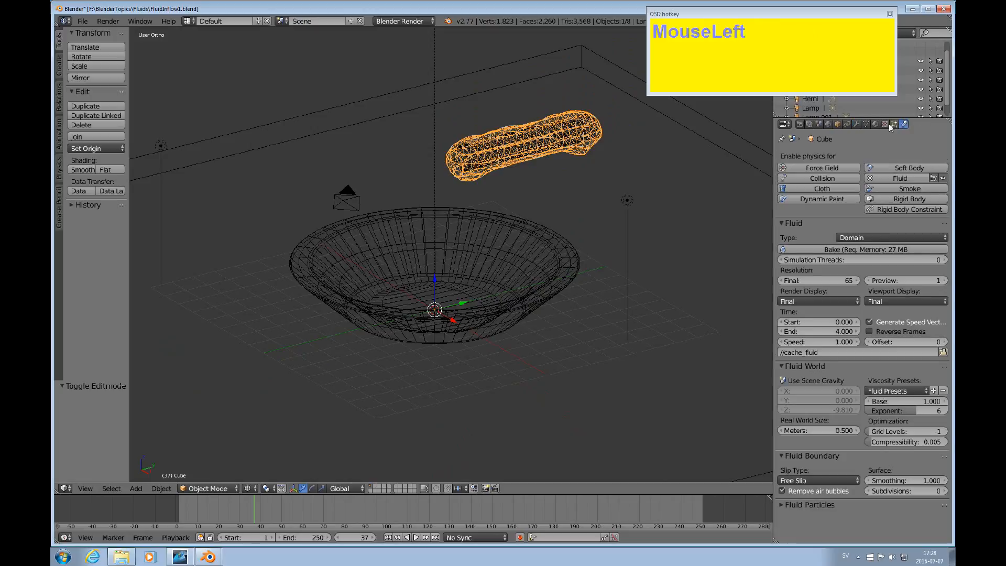
Select the inflow cylinder and set the transform orientation to Local to show its own axes
right_click(537, 145)
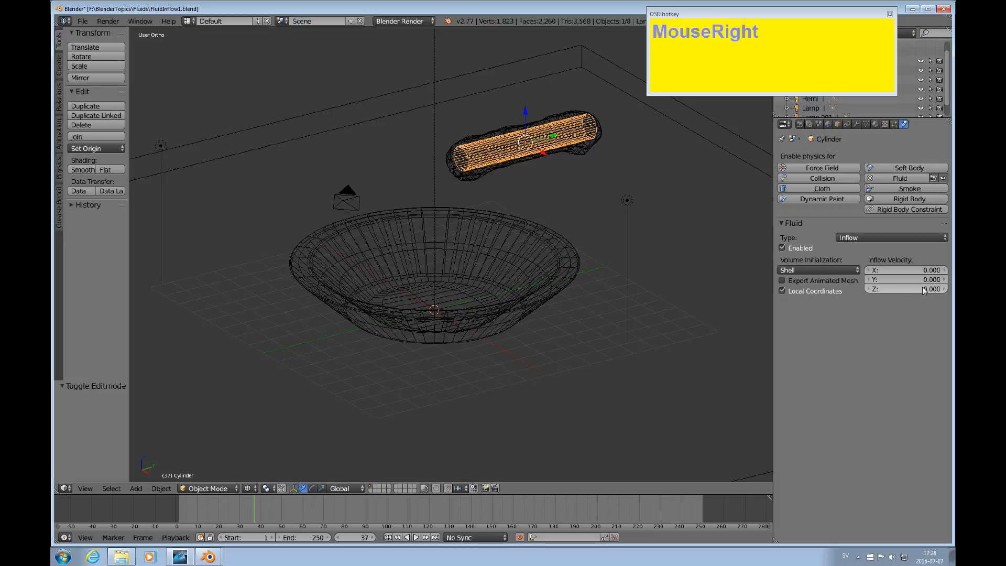
left_click(338, 488)
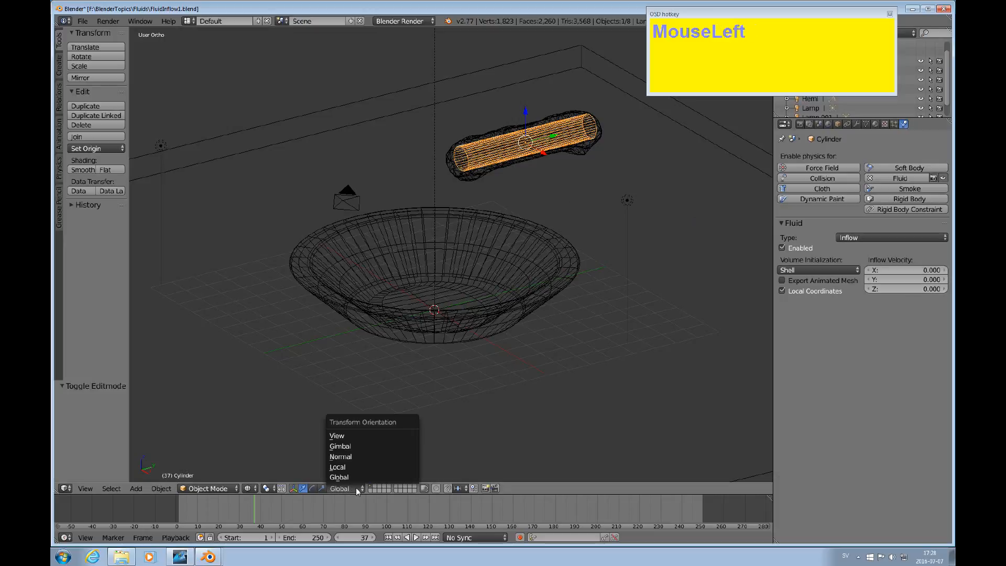
left_click(350, 466)
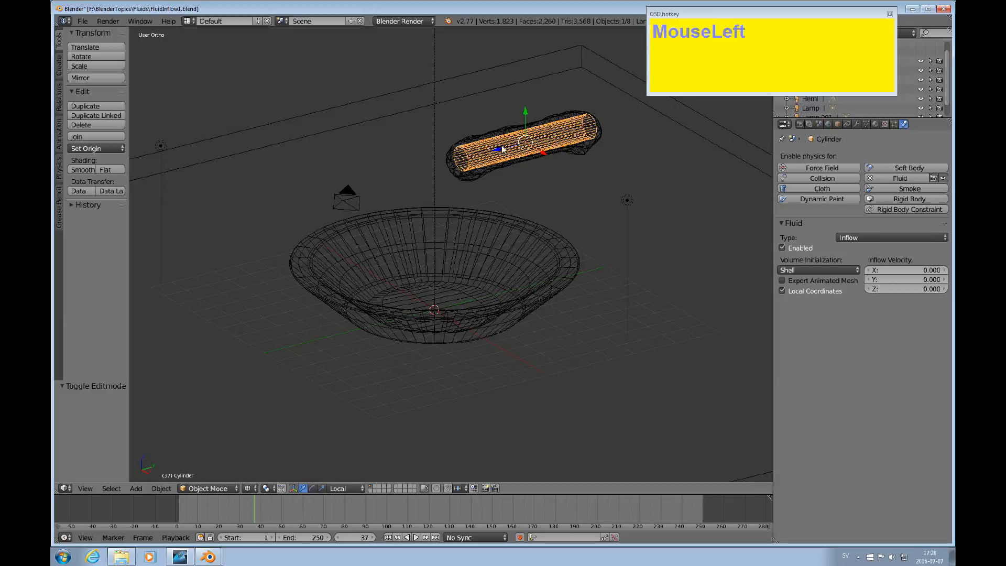
Set the inflow cylinder's Z inflow velocity to 4
left_click(918, 288)
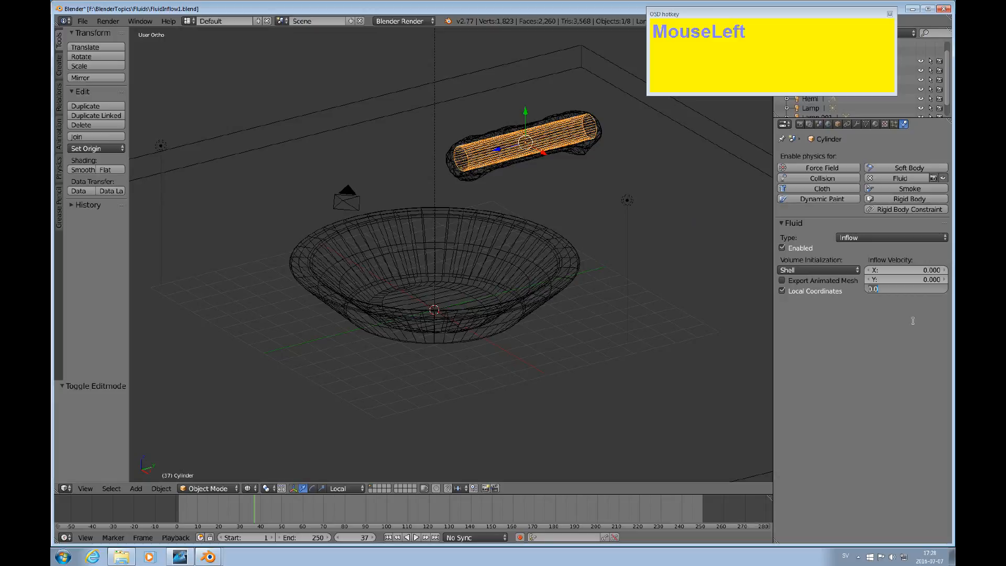
type("4")
key("Return")
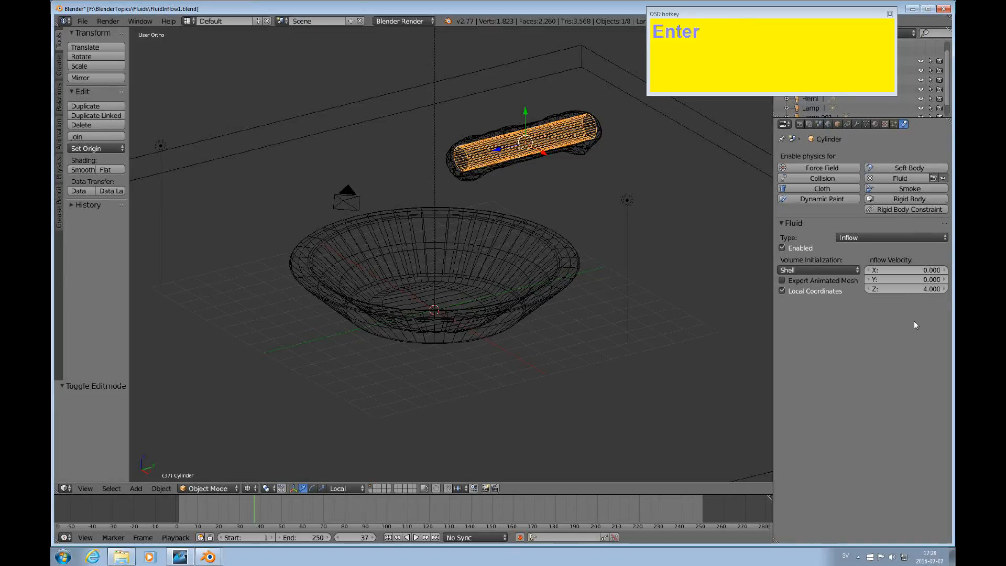
Bake the fluid domain with the current inflow velocity and return the timeline to frame 1
right_click(587, 149)
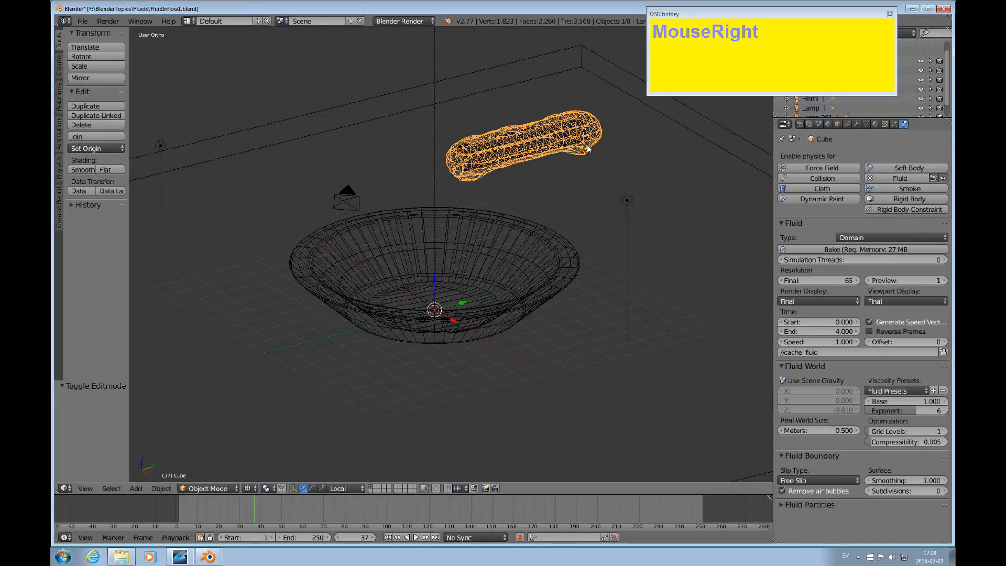
left_click(864, 249)
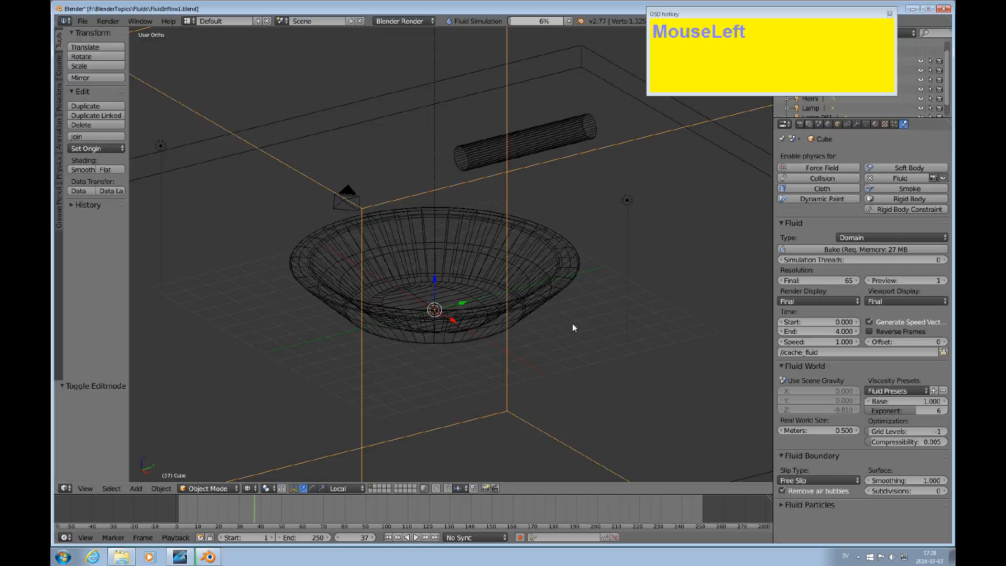
mouse_move(571, 327)
left_mouse_down("alt")
mouse_move(550, 312)
mouse_move(557, 316)
left_mouse_up("alt")
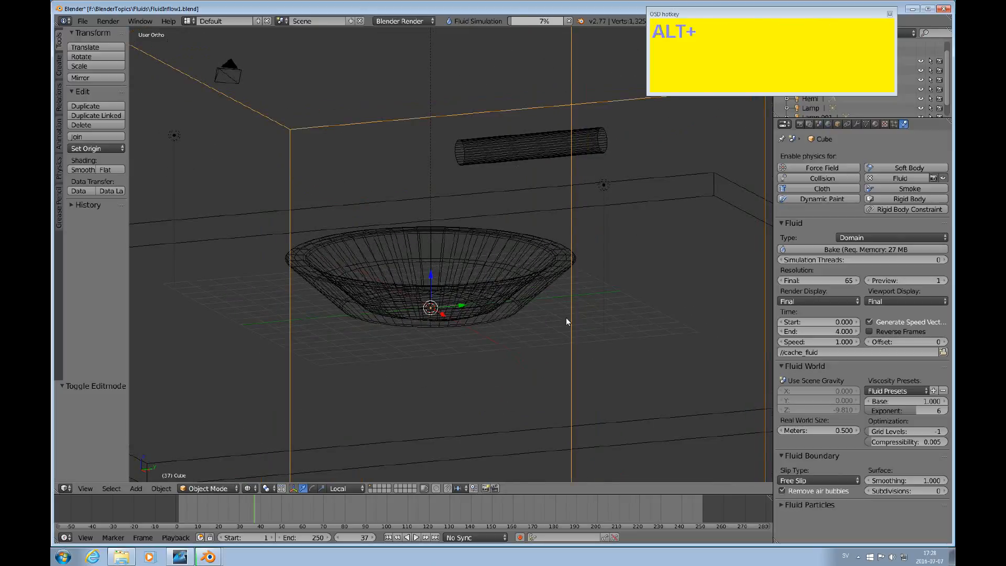
left_click(388, 538)
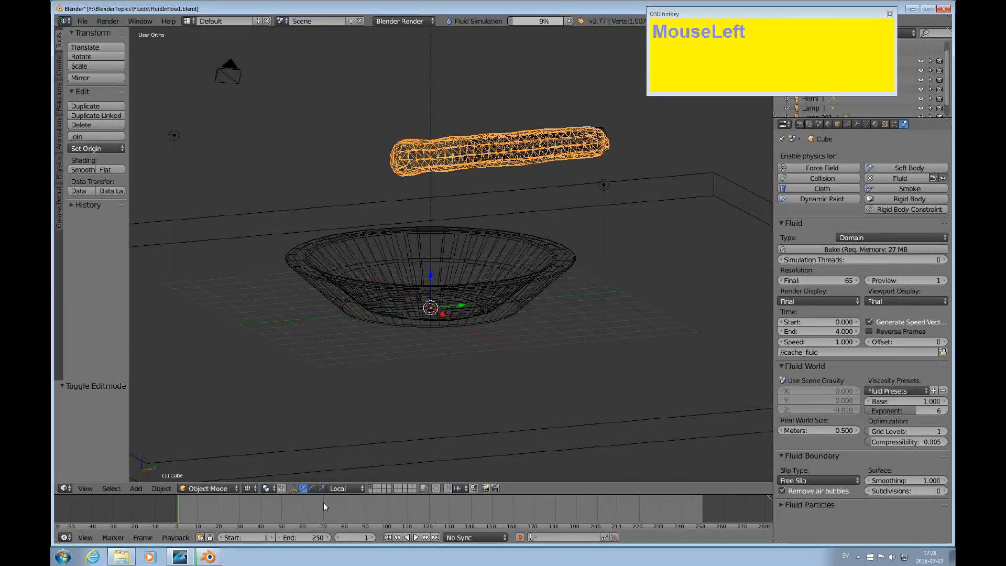
Switch the viewport to Material shading and play the simulation to check the fluid's path over the bowl from the side
left_click(250, 488)
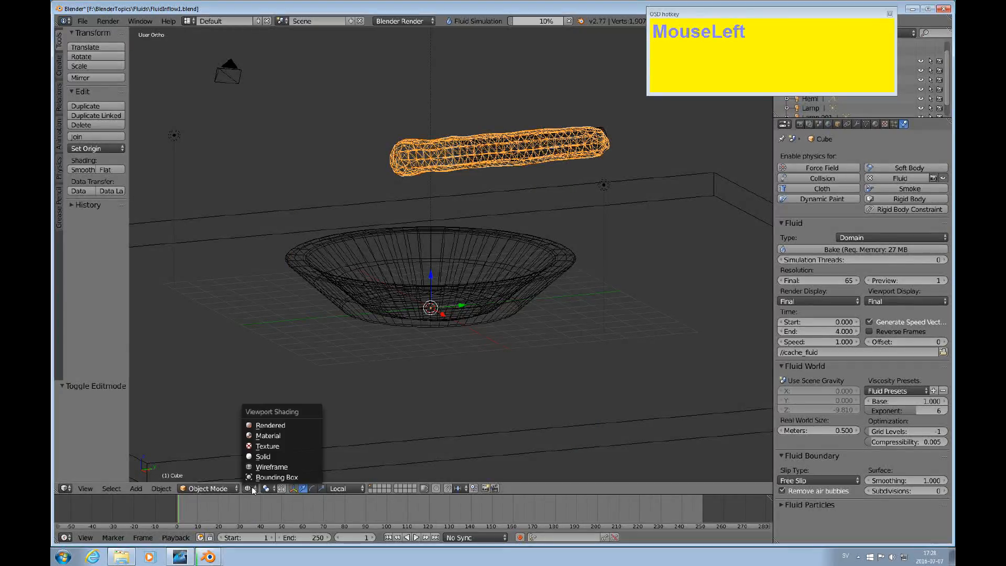
left_click(268, 435)
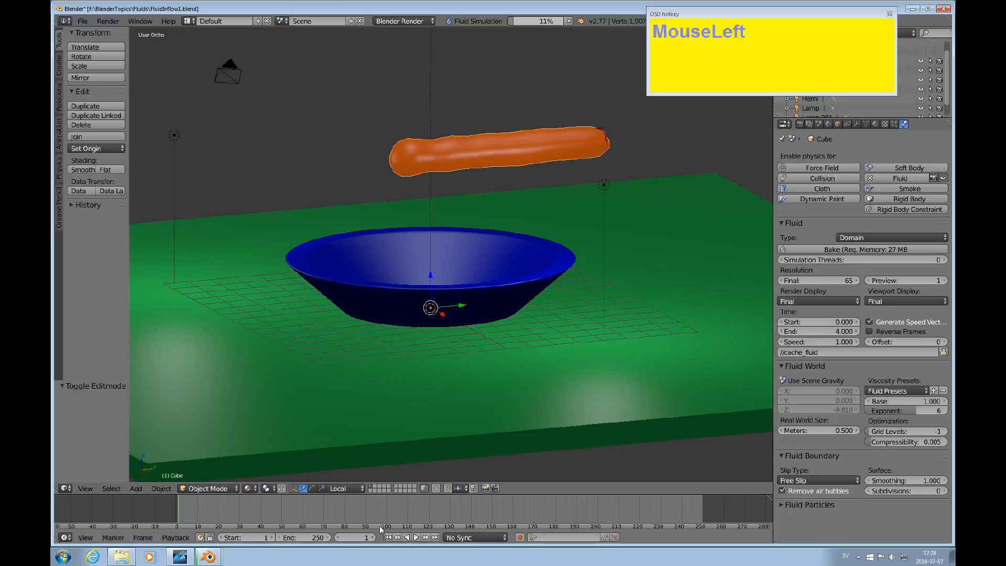
left_click(416, 538)
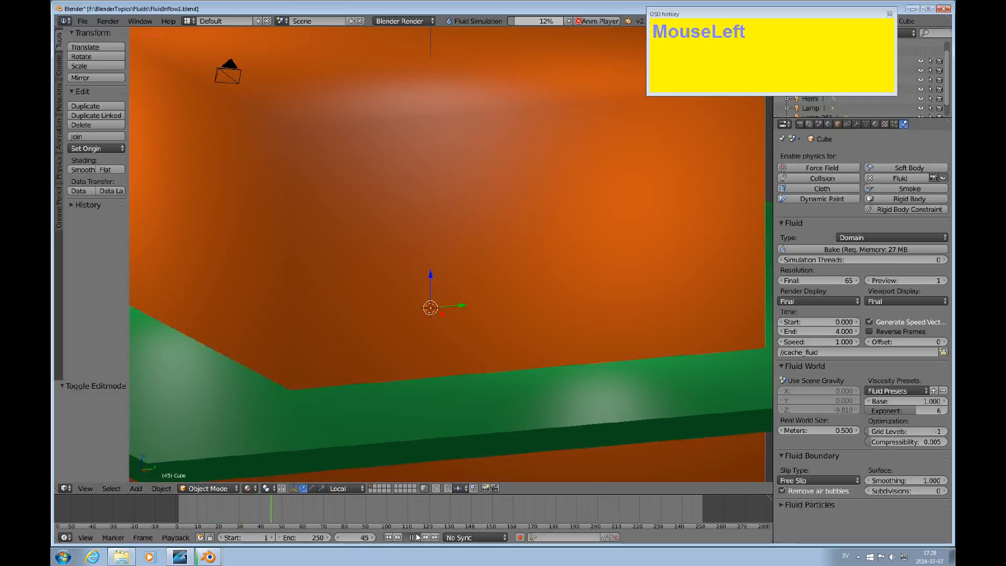
left_click(411, 537)
left_click(411, 538)
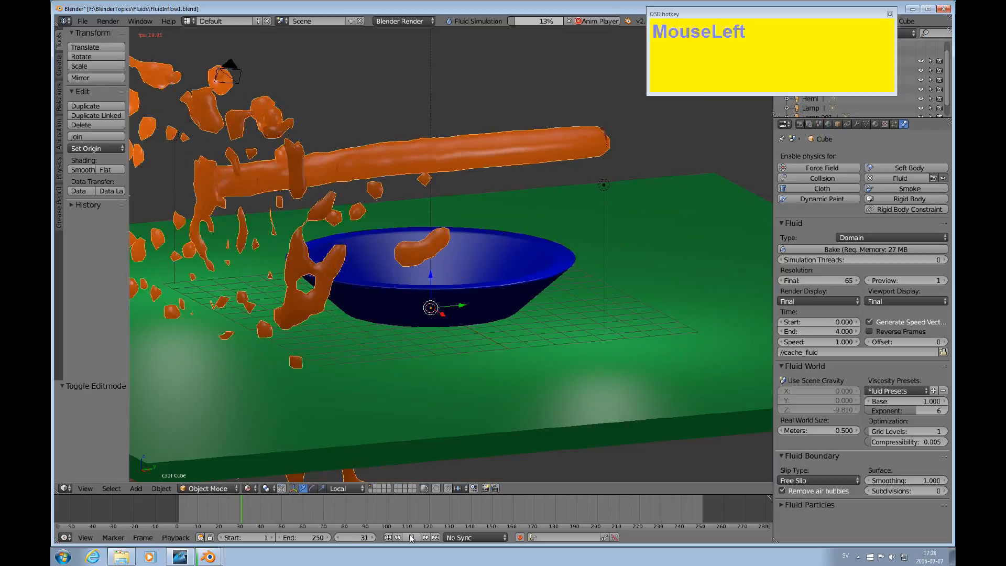
left_click(411, 538)
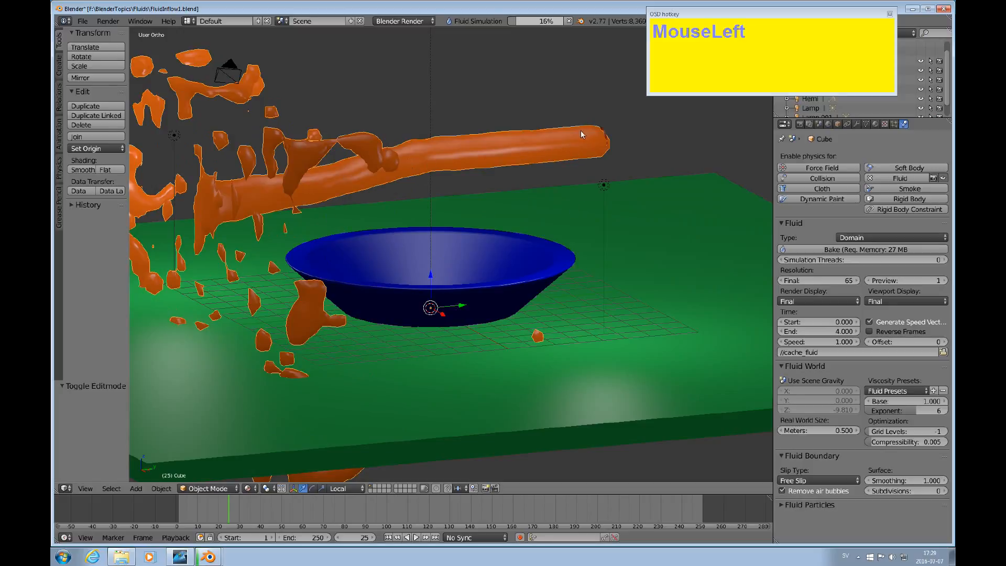
left_click_drag(560, 215, 522, 215, "alt")
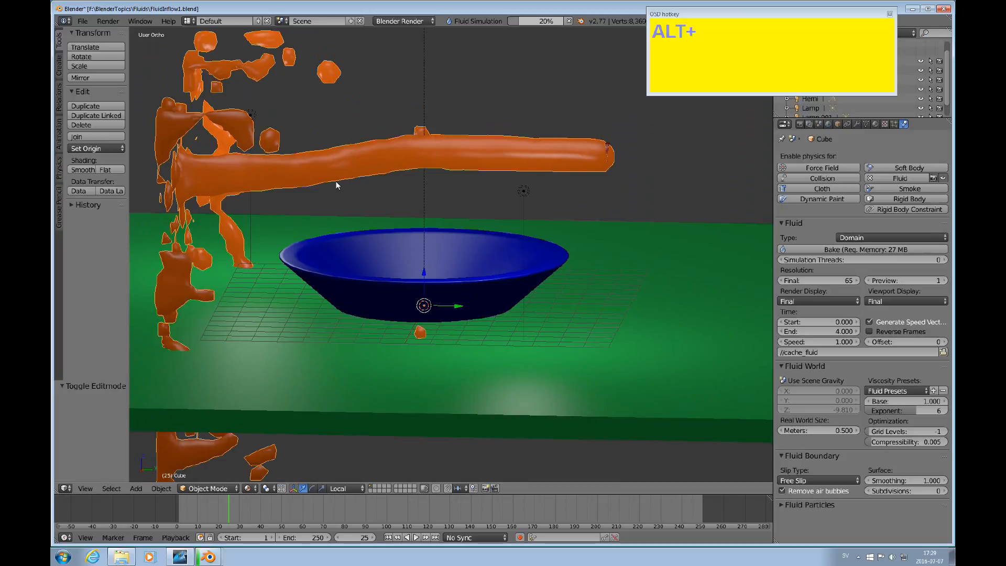
Cancel the running bake and set the inflow cylinder's Z inflow velocity to 1
right_click(511, 281)
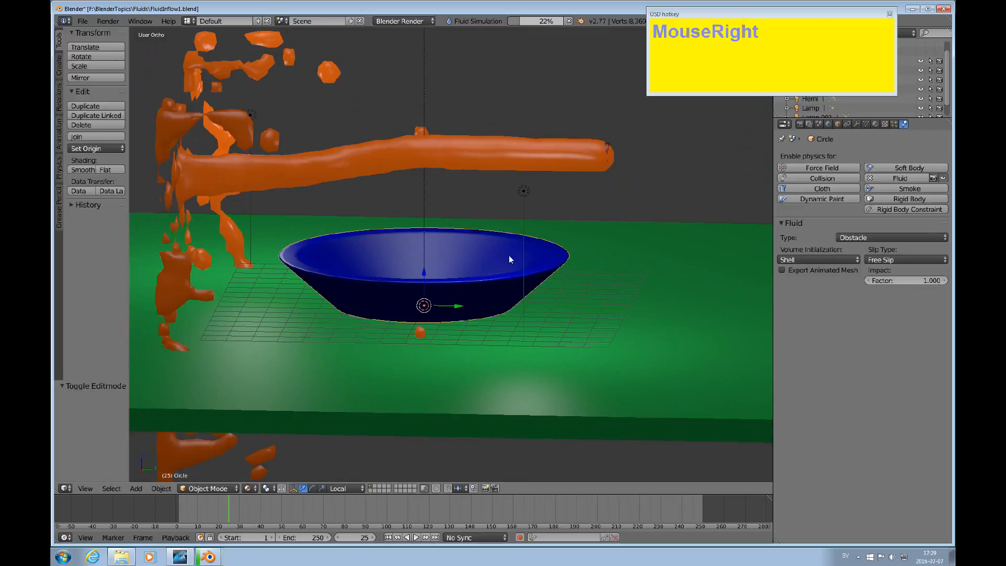
key("Escape")
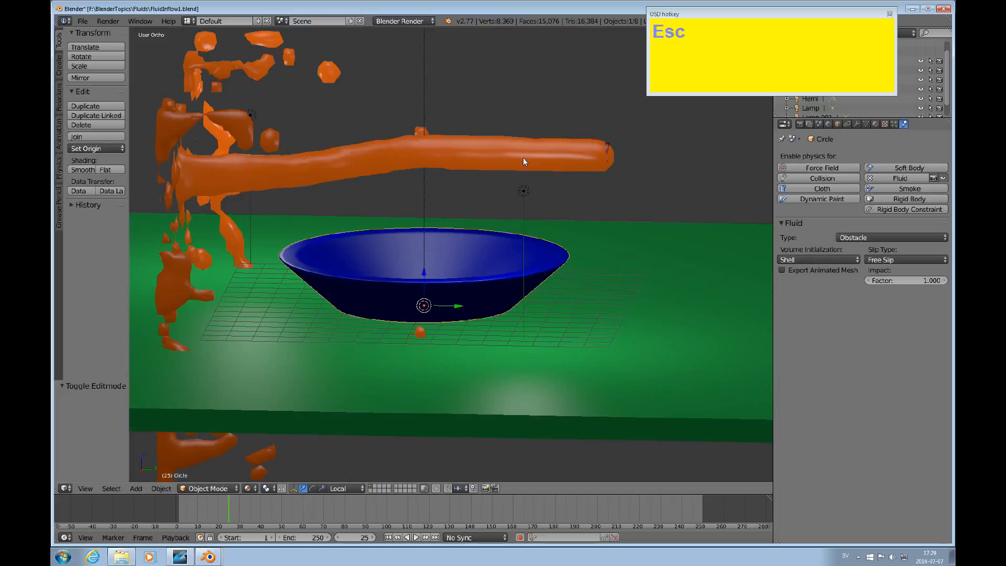
right_click(608, 146)
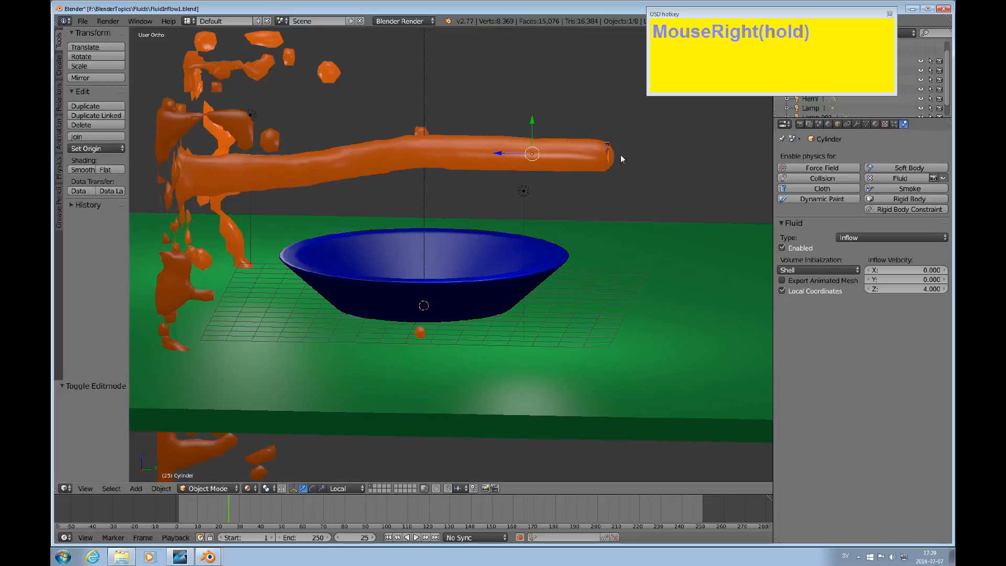
left_click(927, 289)
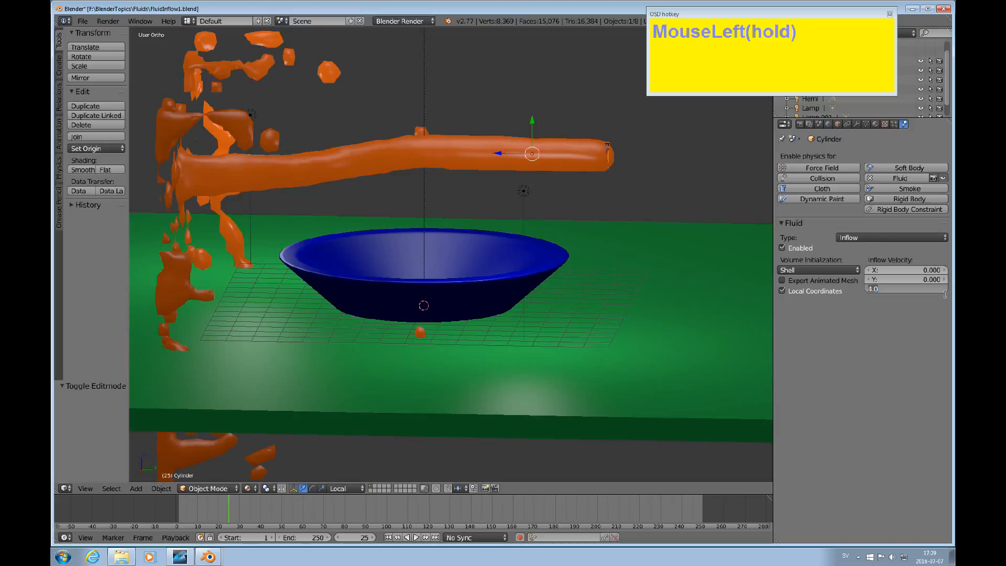
type("1")
key("Return")
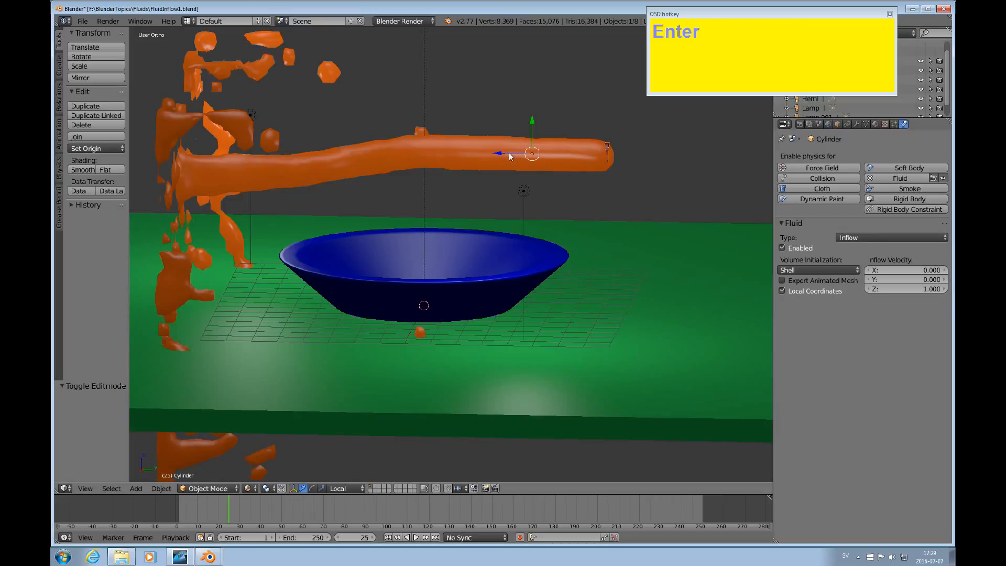
Move the inflow cylinder -1.5 along its local Z axis and return the timeline to frame 1
left_click_drag(501, 156, 539, 158)
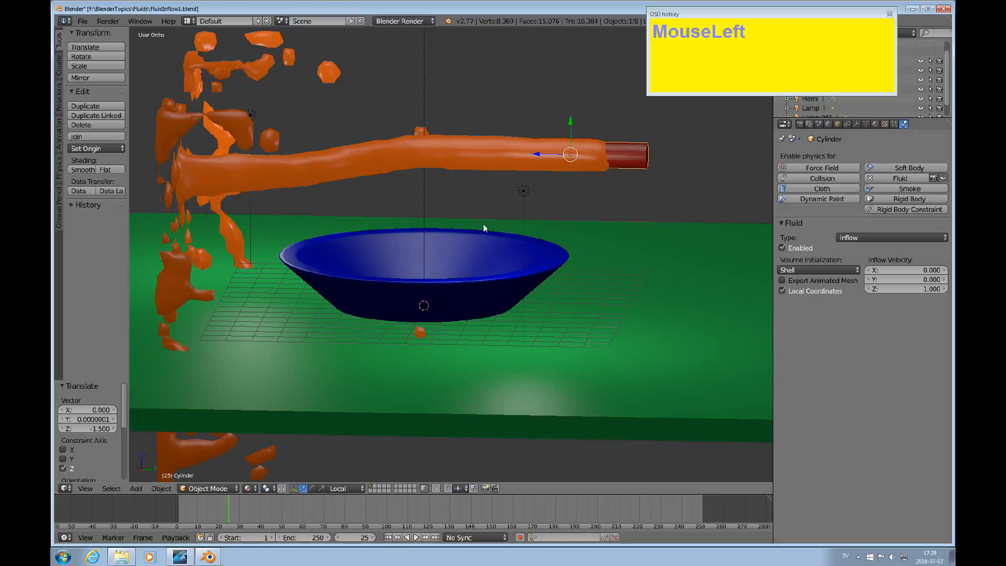
left_click(415, 537)
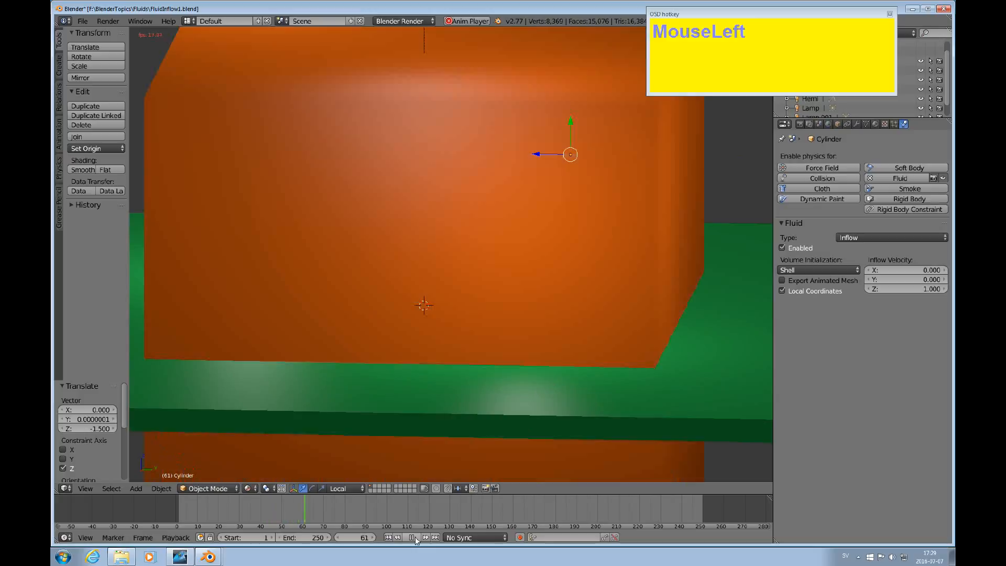
left_click(413, 538)
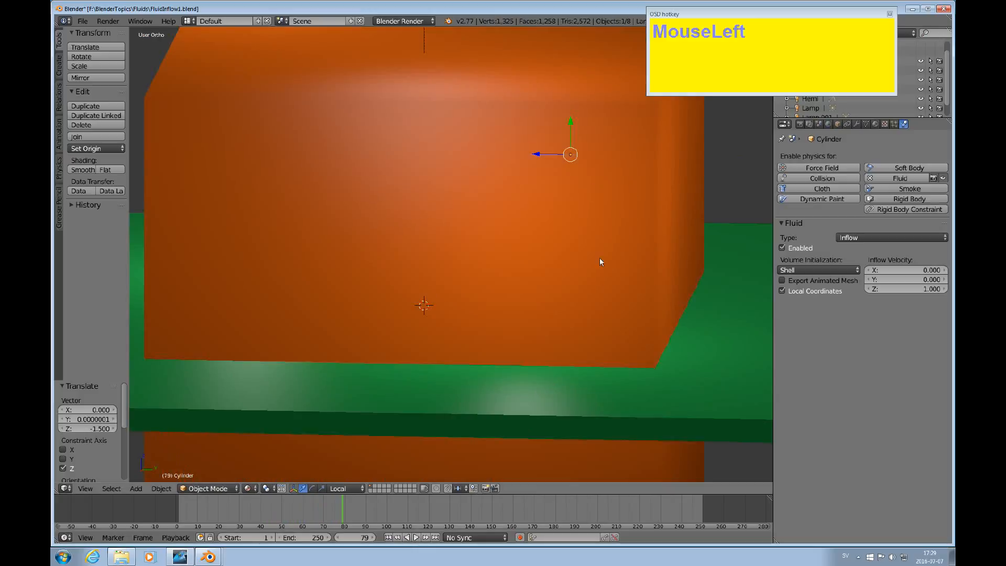
left_click(388, 537)
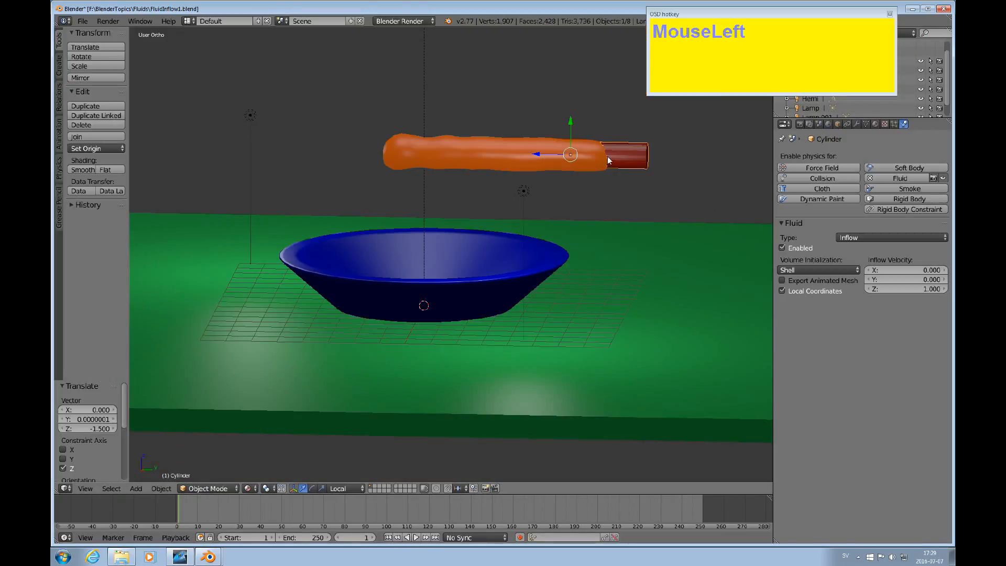
Select the fluid domain and bake the simulation again with the changed inflow cylinder
right_click(624, 156)
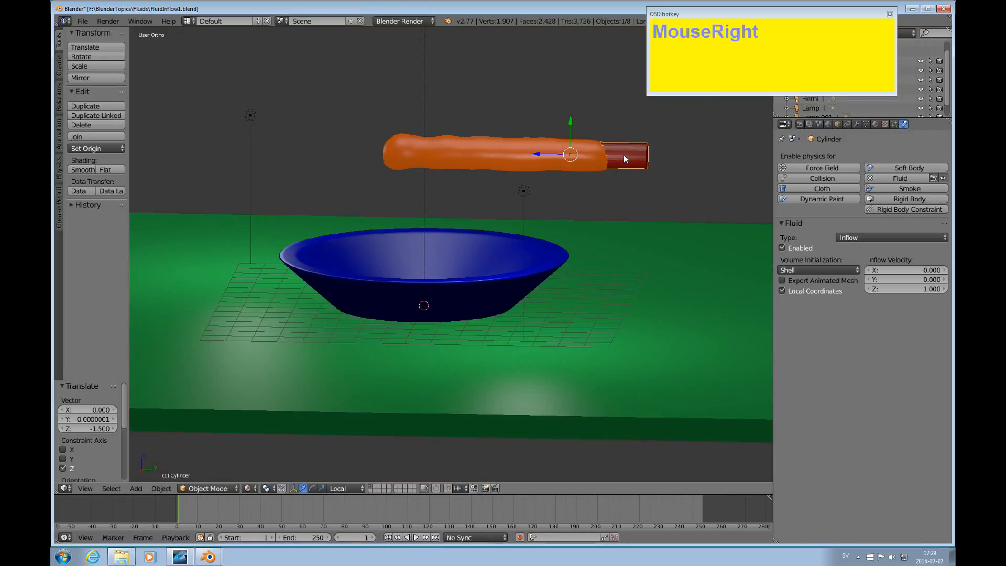
right_click(401, 146)
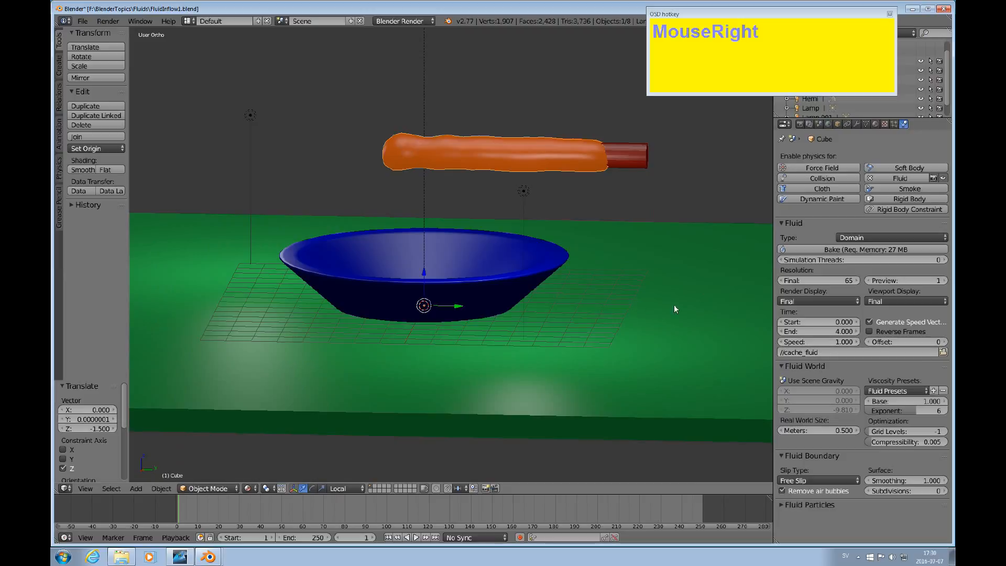
left_click(832, 251)
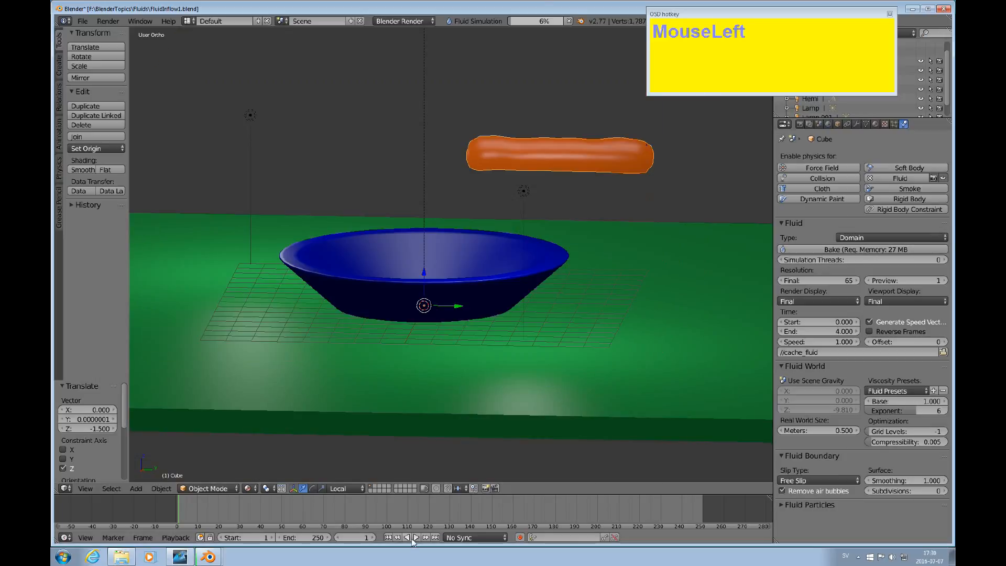
Step through the baked frames one by one and play the animation to check the fluid pouring into the bowl
left_click(372, 538)
left_click(372, 538)
left_click(372, 538)
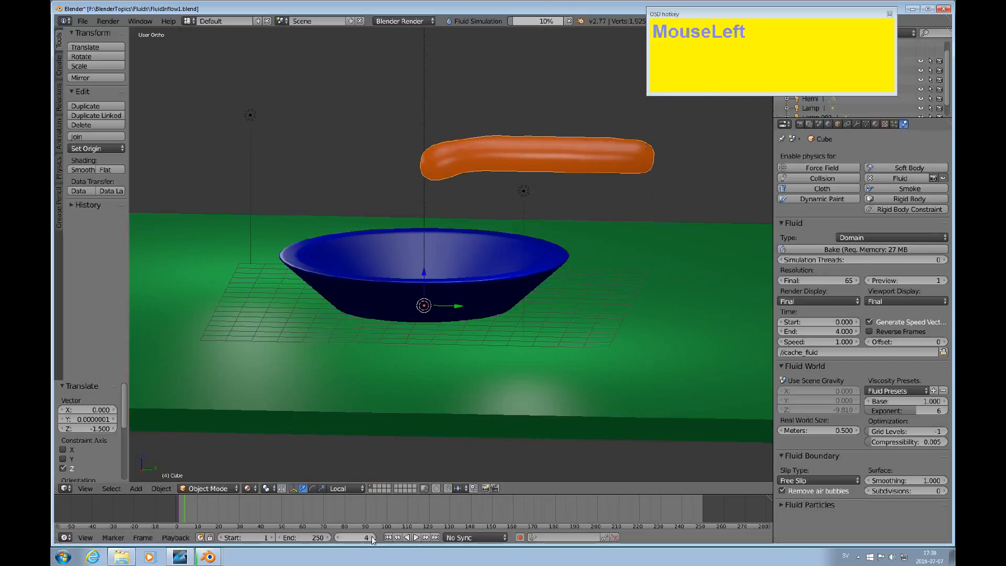
left_click(372, 538)
left_click(372, 538)
left_click(372, 538)
left_click(372, 538)
left_click(372, 538)
left_click(372, 538)
left_click(372, 538)
left_click(372, 537)
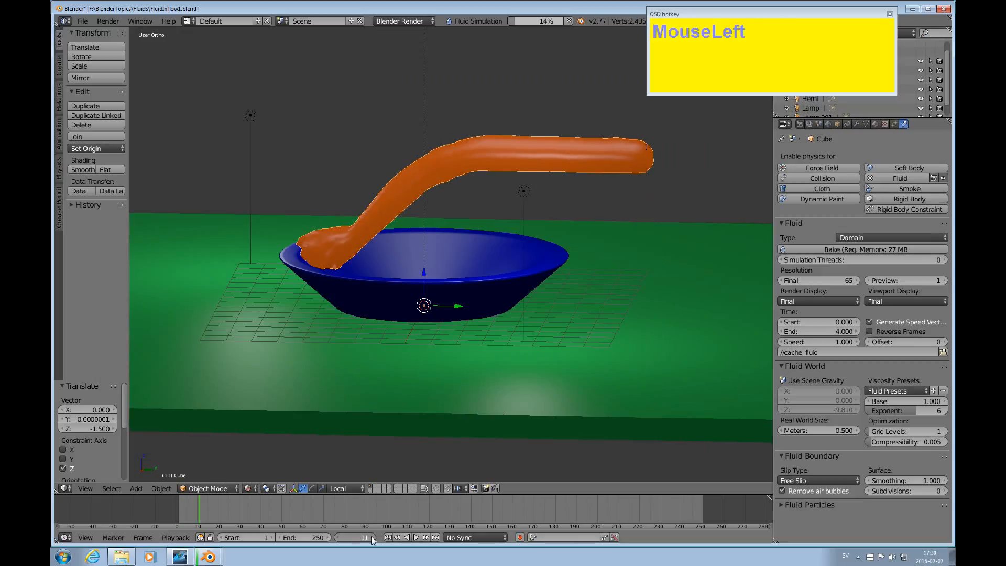
left_click(372, 537)
left_click(372, 538)
left_click(373, 538)
left_click(372, 538)
left_click(372, 537)
left_click(373, 538)
left_click(373, 538)
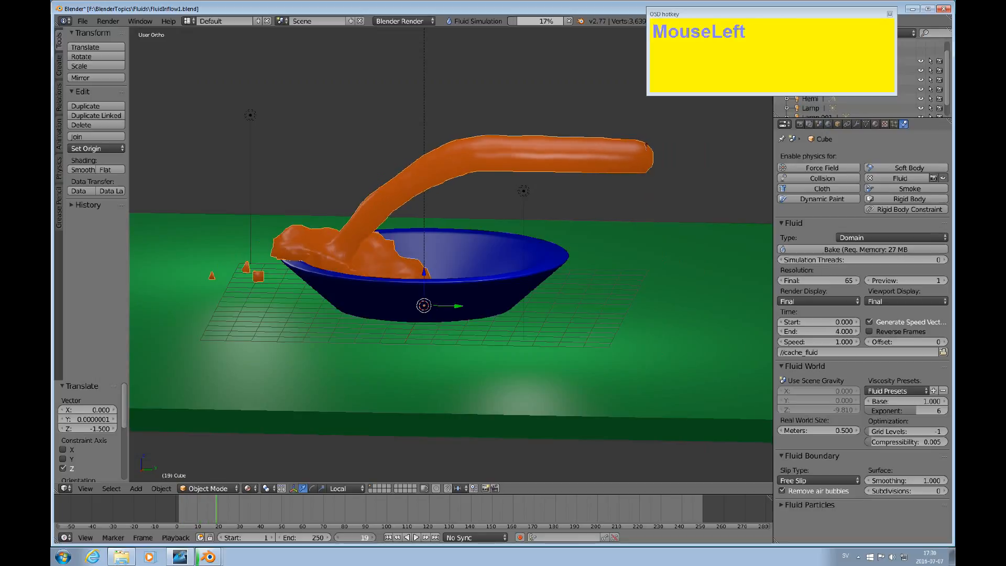
left_click(372, 537)
left_click(372, 538)
left_click(373, 538)
left_click(373, 537)
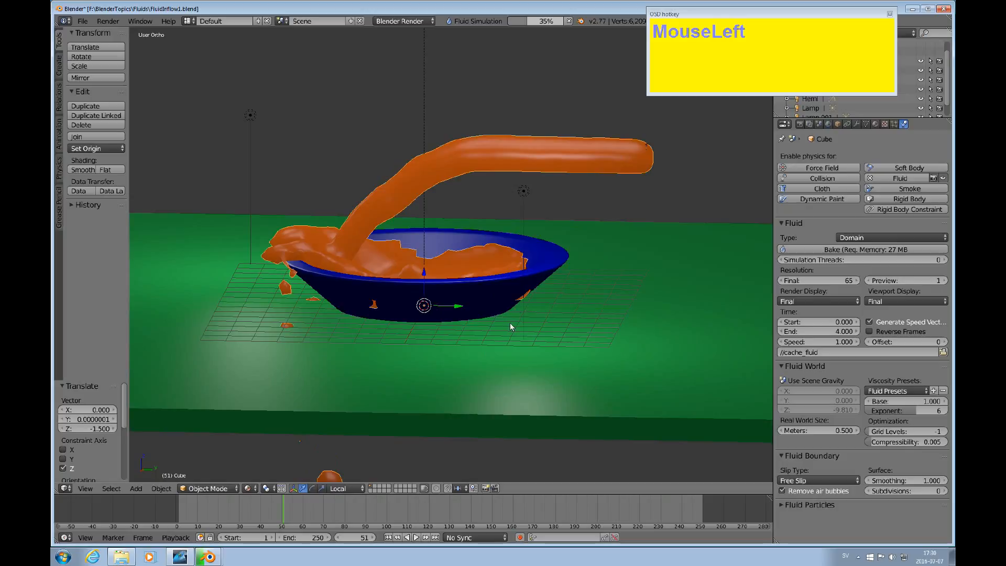
scroll(459, 316, "up", 2)
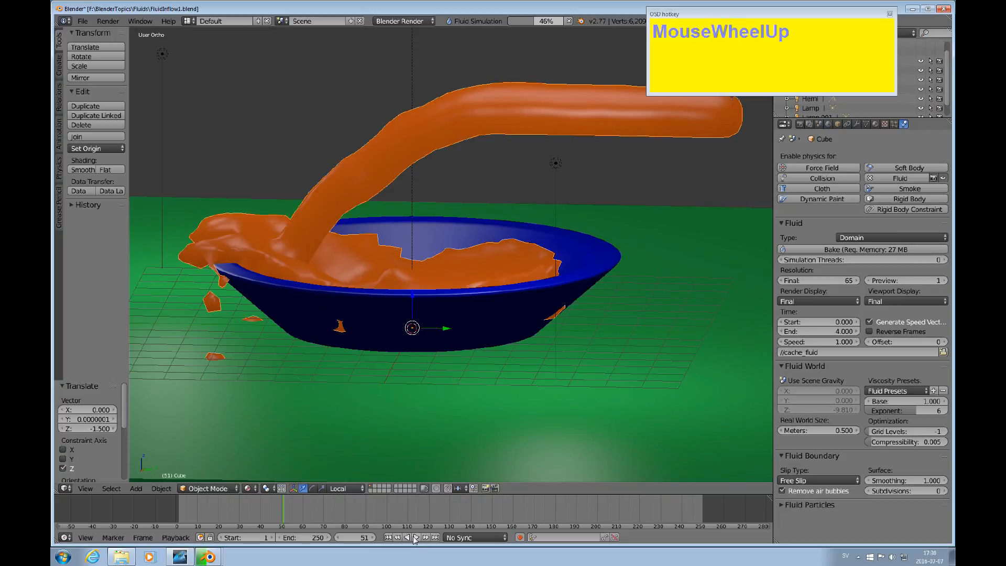
left_click(416, 538)
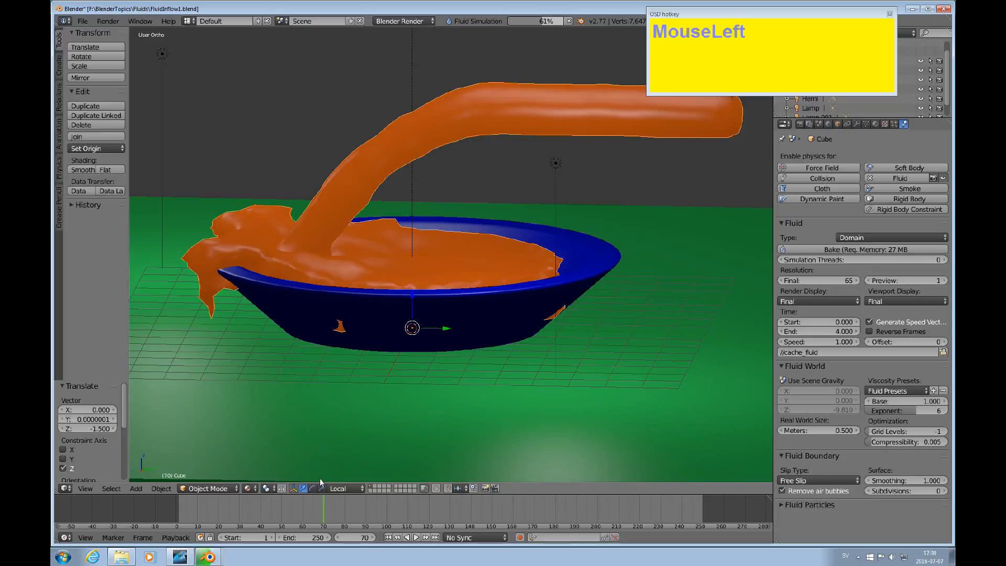
Switch the viewport to wireframe shading and examine the fluid mesh inside the bowl and below the table
key("z")
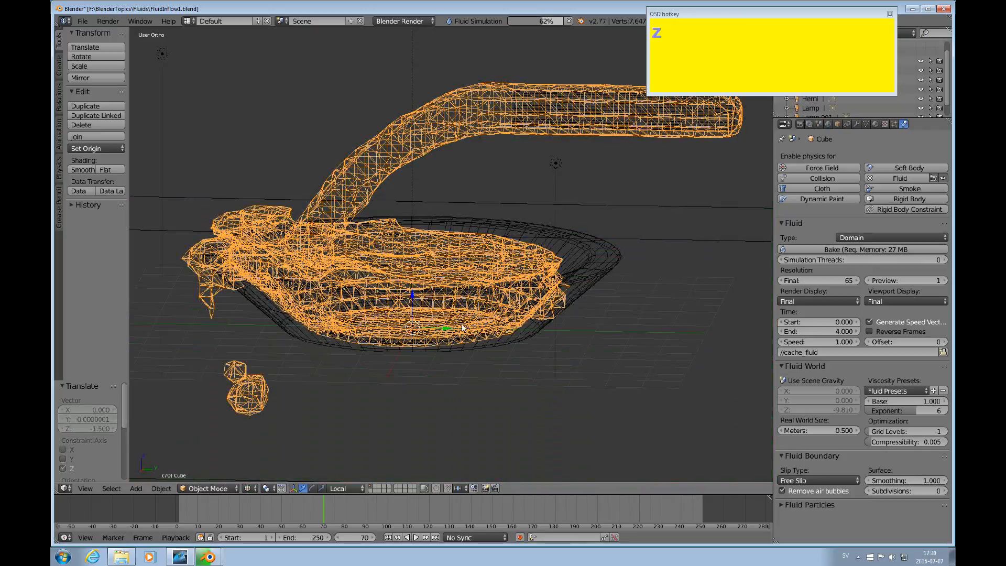
left_click_drag(290, 320, 586, 319, "alt")
scroll(460, 321, "up", 4)
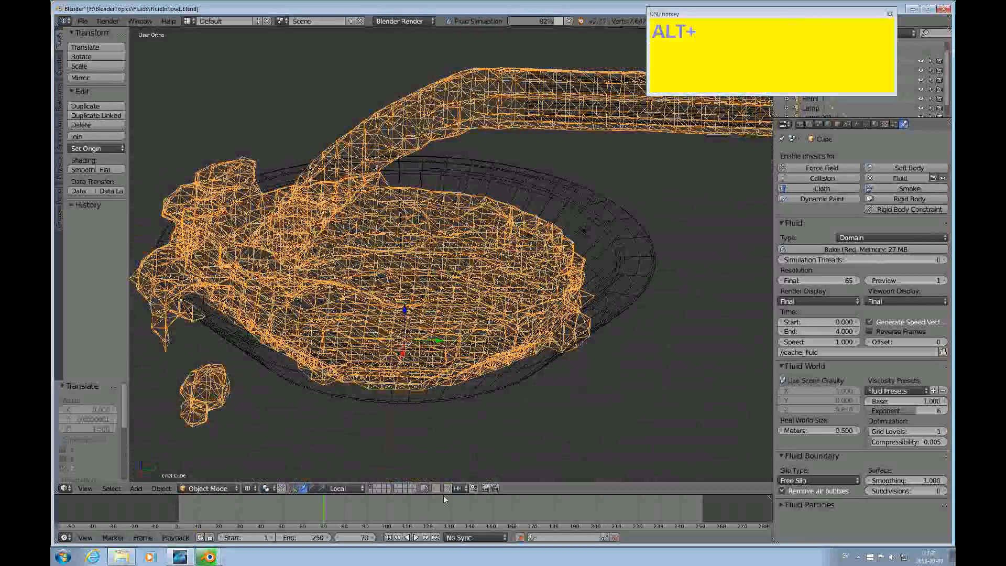
scroll(514, 395, "down", 2)
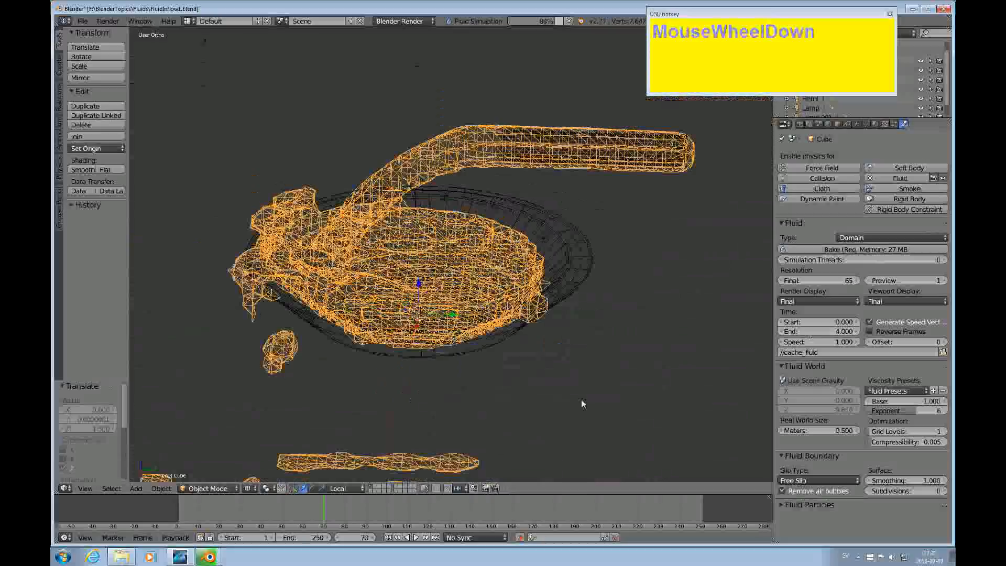
scroll(530, 416, "down", 2)
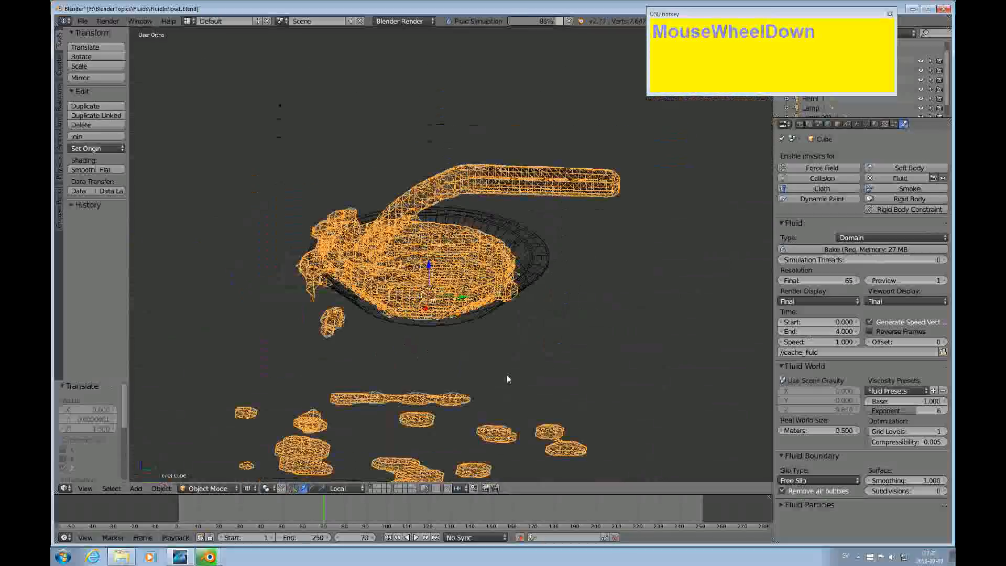
left_click_drag(507, 375, 550, 348, "alt")
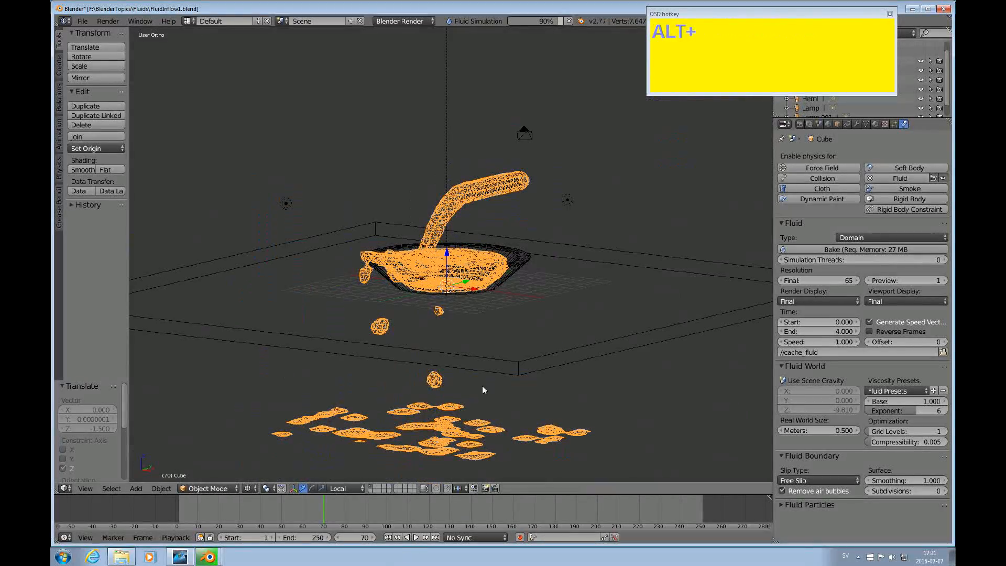
Set the viewport back to Material shading and view the bowl, table and spilled fluid from a low angle
left_click(255, 489)
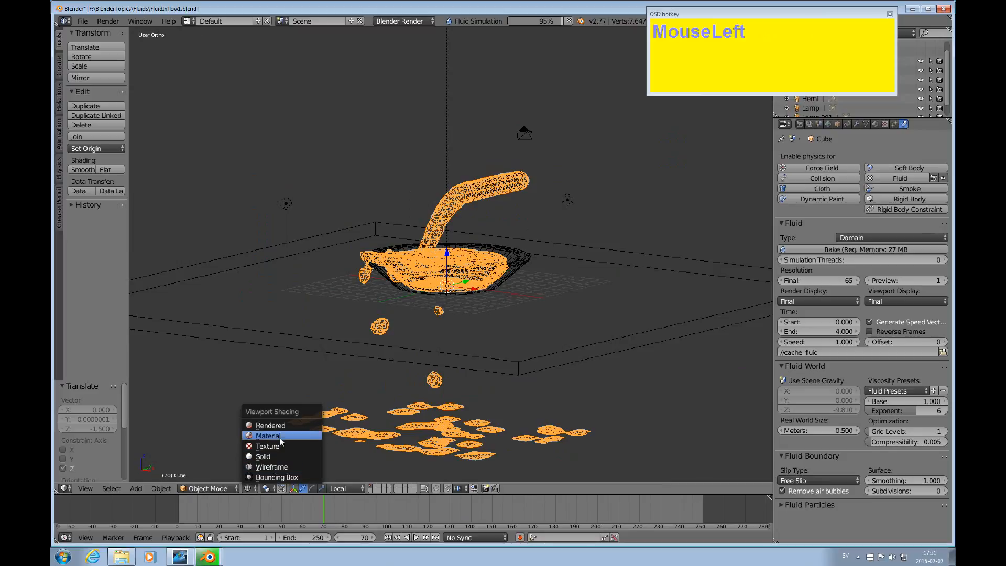
left_click(272, 436)
left_click_drag(494, 413, 514, 389, "alt")
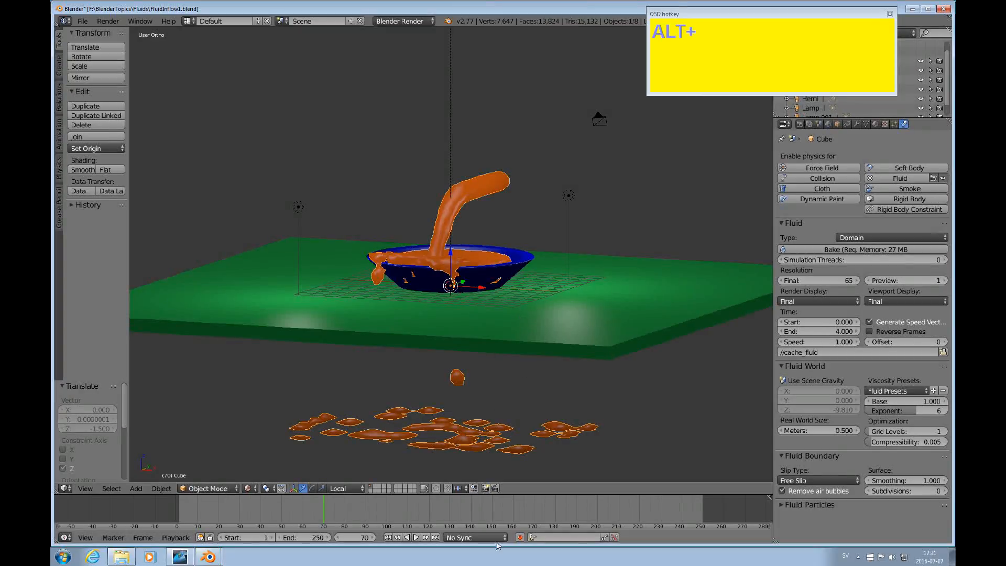
Play the baked animation and view the pouring fluid and the spill under the table from several angles
left_click(417, 538)
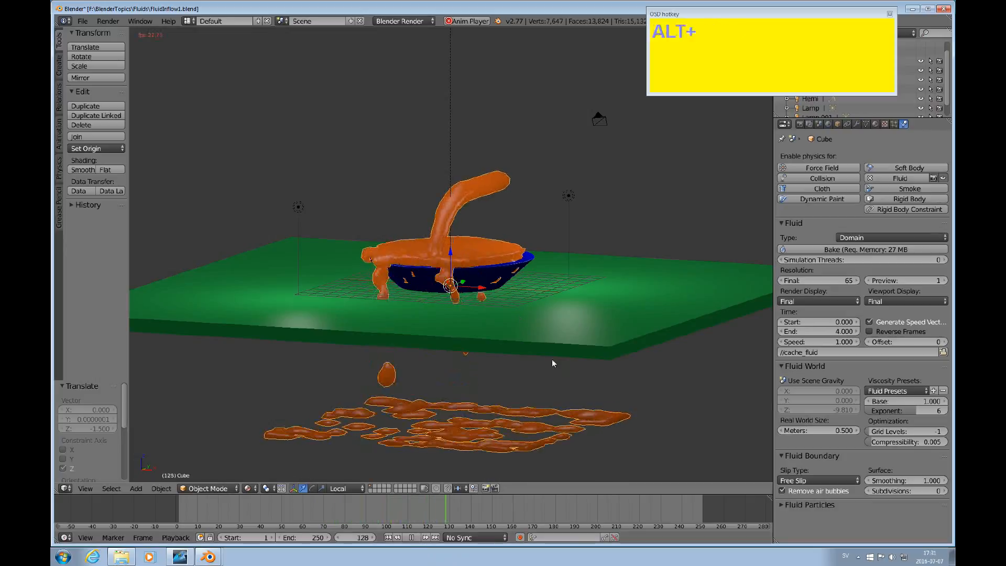
left_click_drag(552, 361, 508, 461, "alt")
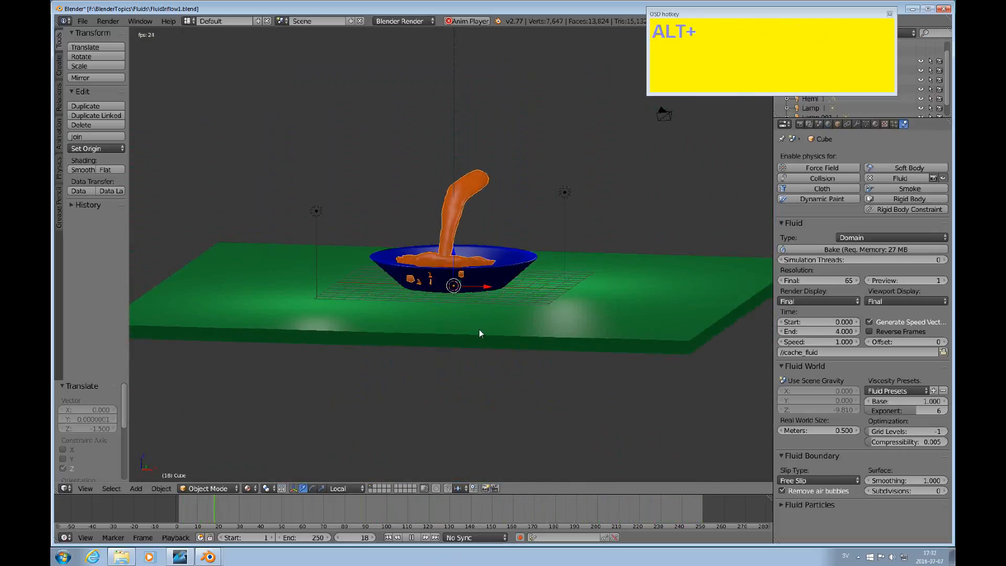
left_click_drag(539, 309, 506, 326, "alt")
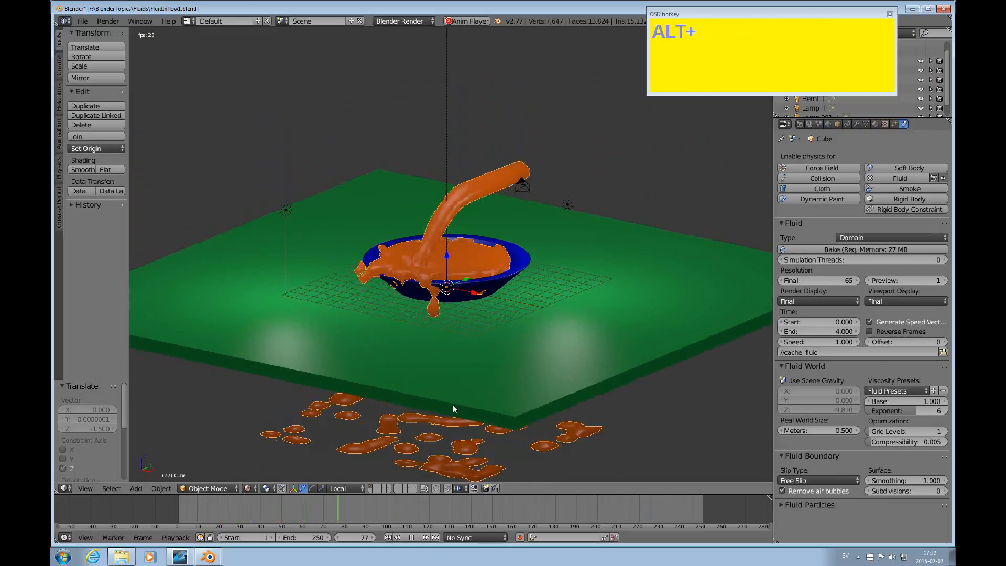
left_click(412, 538)
Enable fluid physics on the green table, with type Outflow and volume initialization Shell
right_click(612, 308)
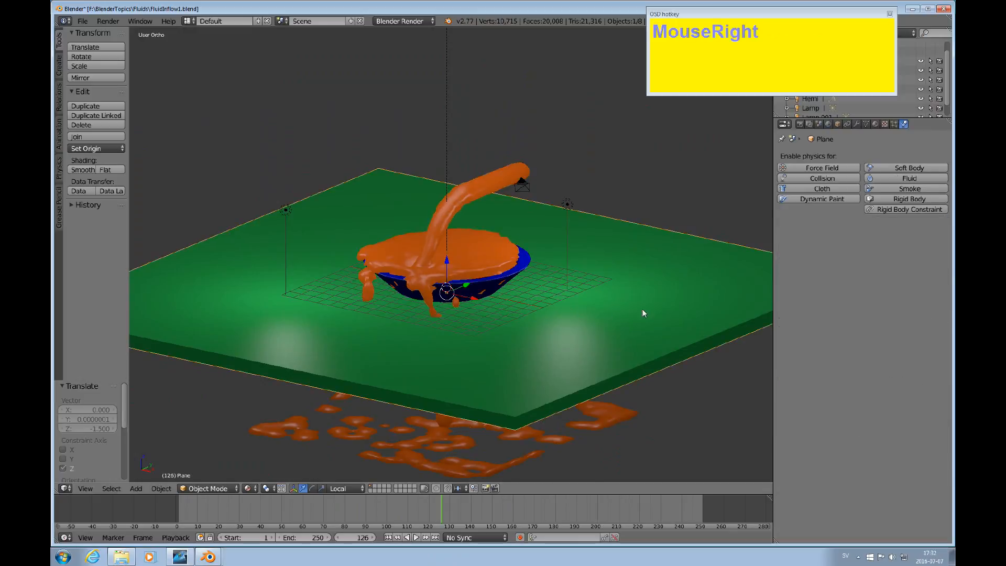
left_click(905, 181)
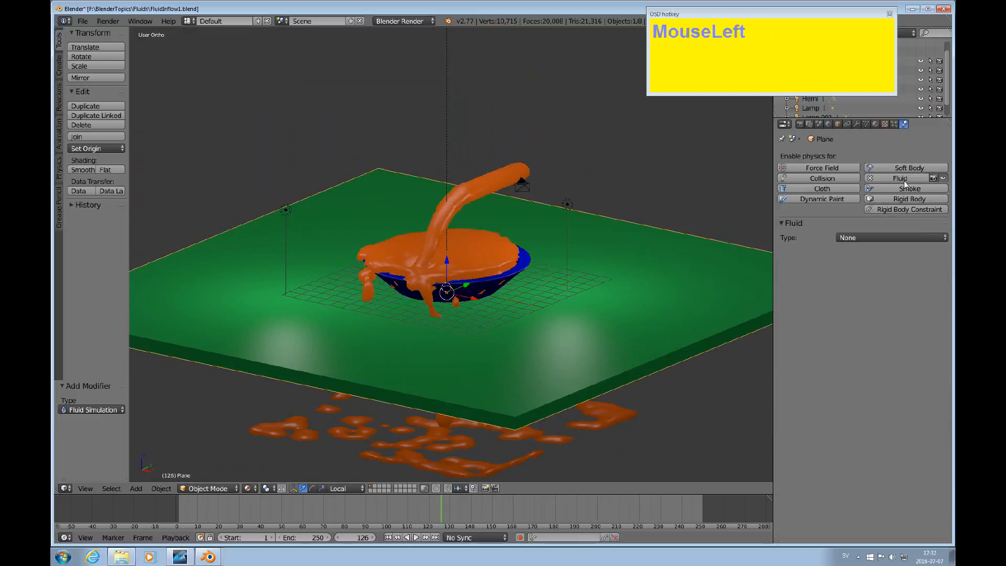
left_click(903, 237)
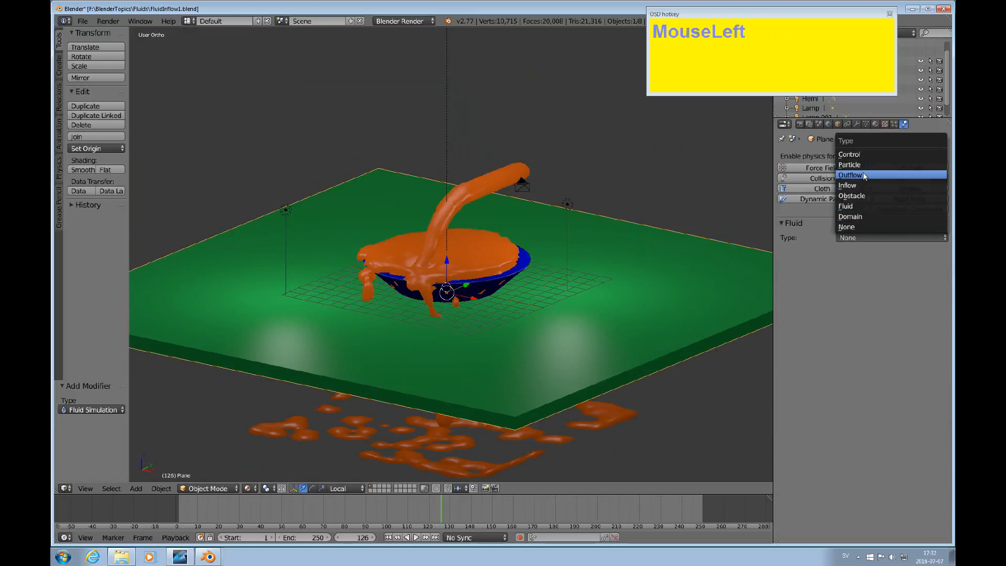
left_click(864, 177)
left_click(815, 270)
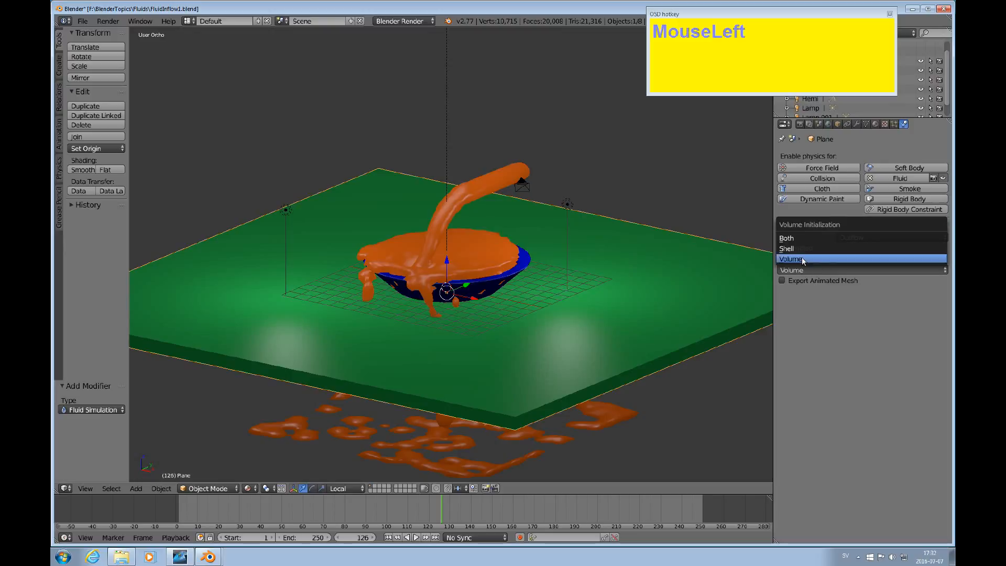
left_click(795, 249)
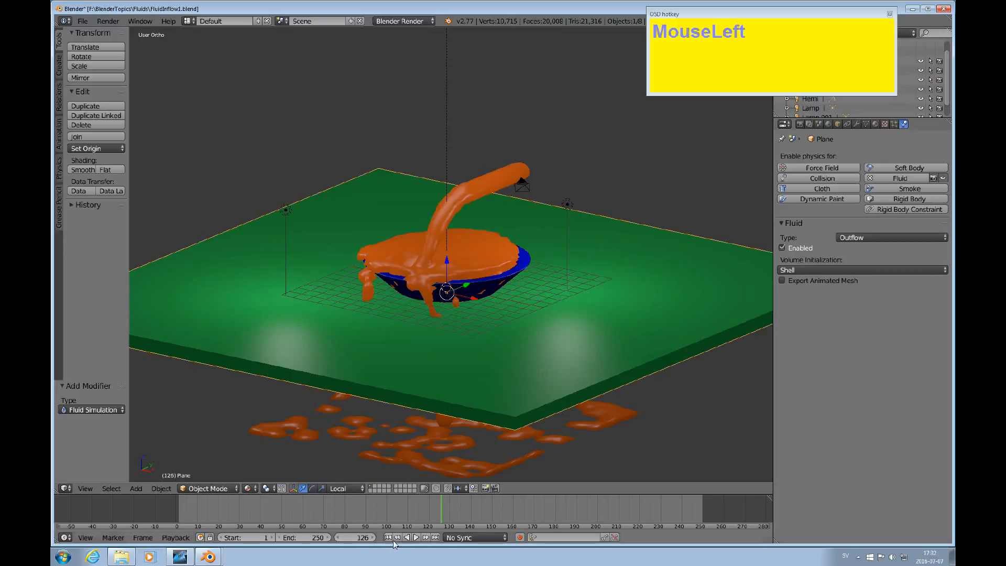
Replay the existing bake and check how the fluid overflows the bowl and passes the table
left_click(416, 538)
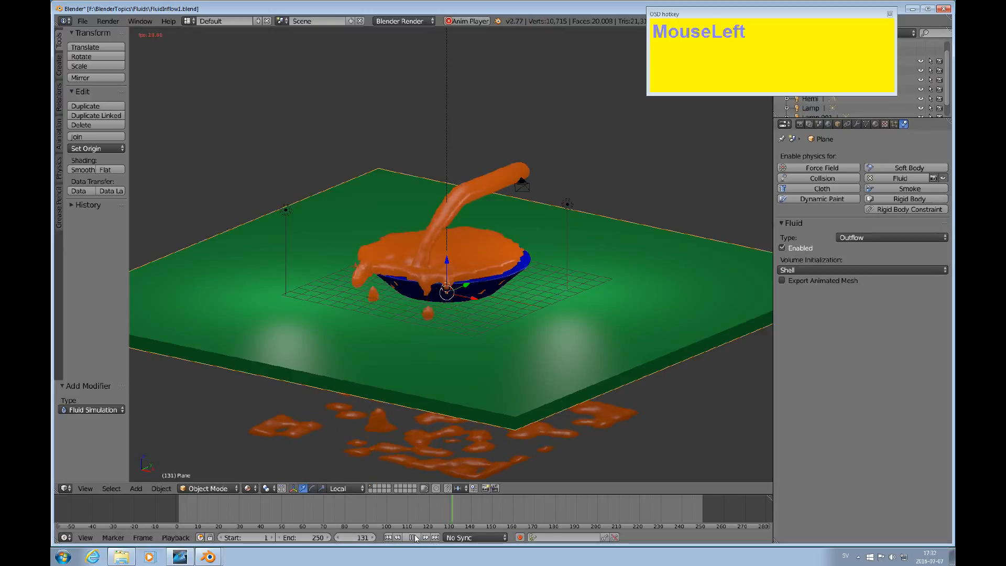
left_click_drag(465, 378, 540, 339, "alt")
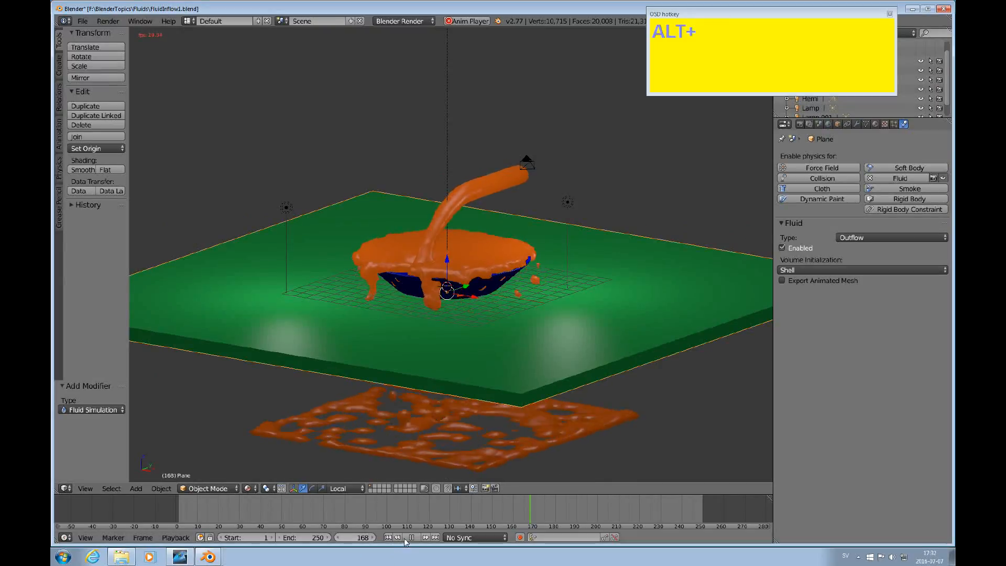
left_click(483, 342)
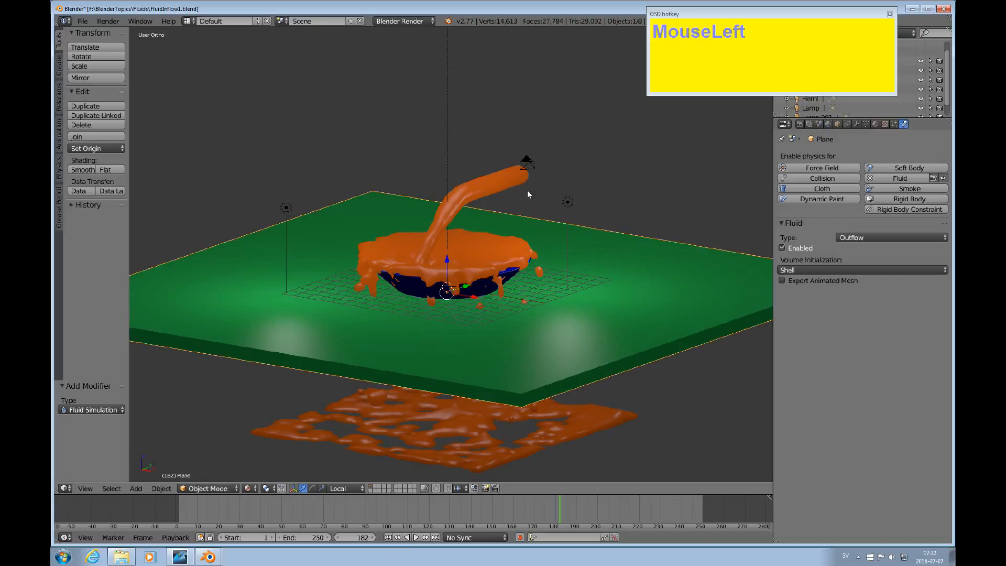
Switch the viewport to wireframe, check the inflow cylinder's settings, and bake the fluid domain again
key("z")
right_click(503, 188)
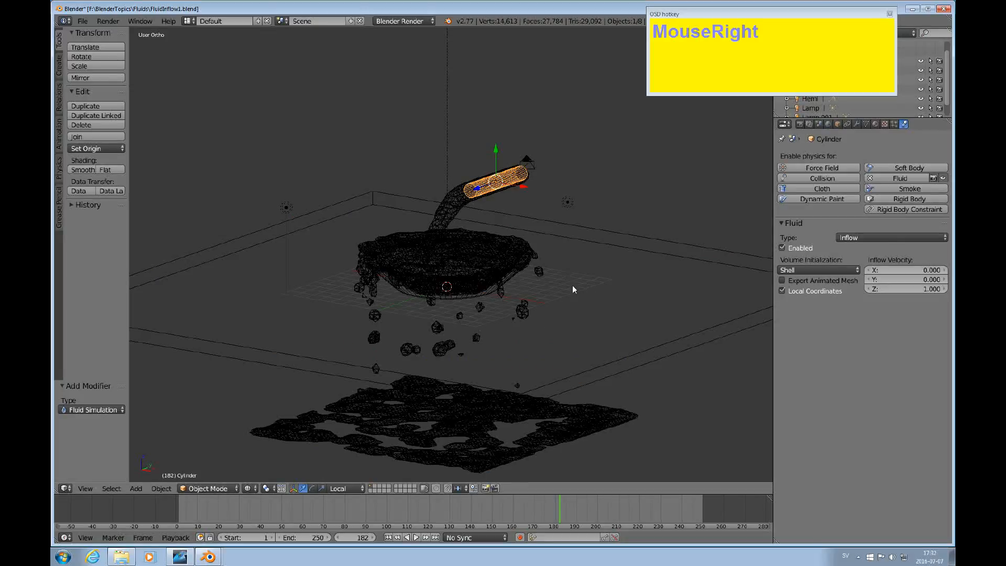
right_click(520, 252)
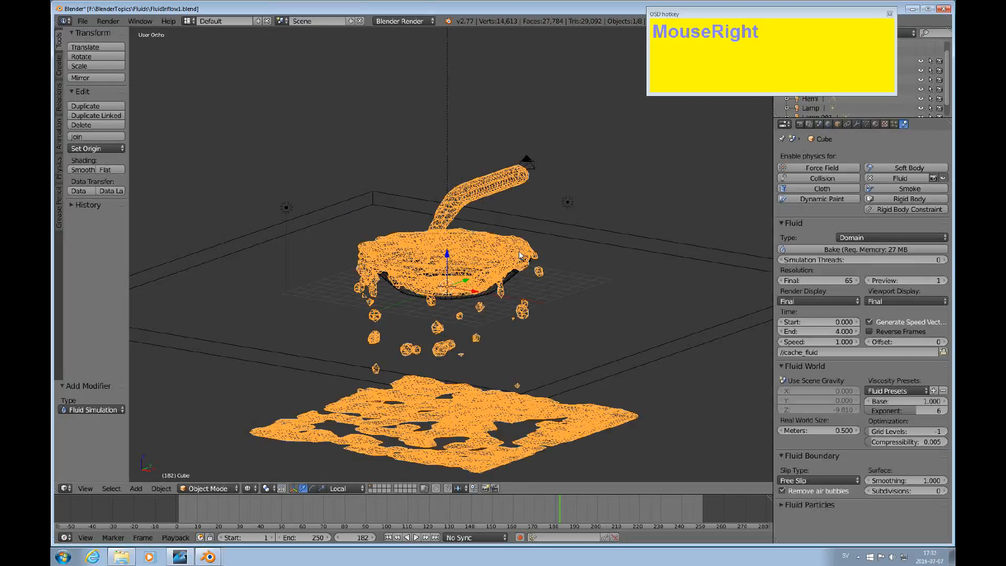
left_click(858, 251)
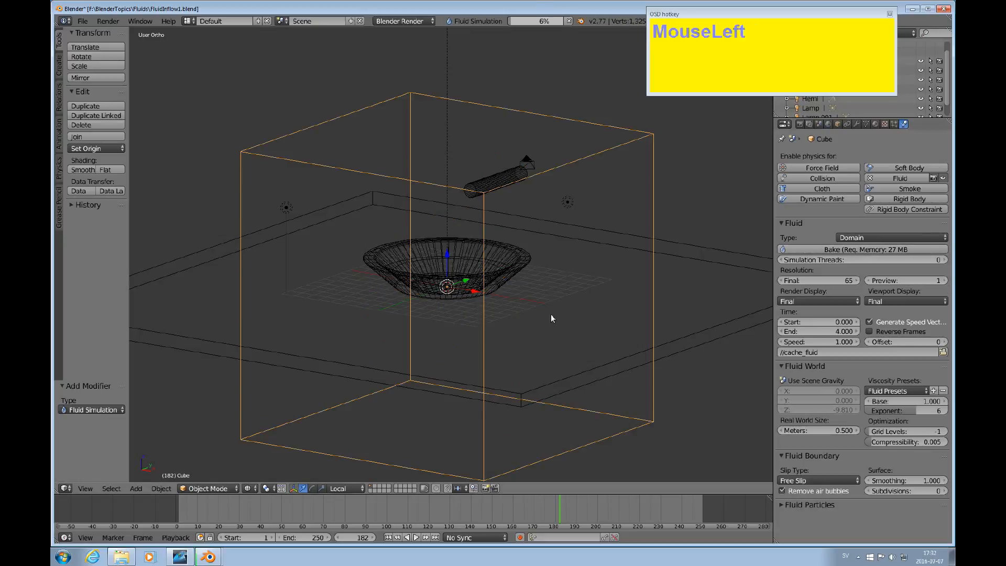
Play the animation from the first frame while the bake runs and examine the fluid baked so far
left_click_drag(525, 414, 482, 389, "alt")
scroll(481, 389, "down", 1)
scroll(481, 391, "down", 1)
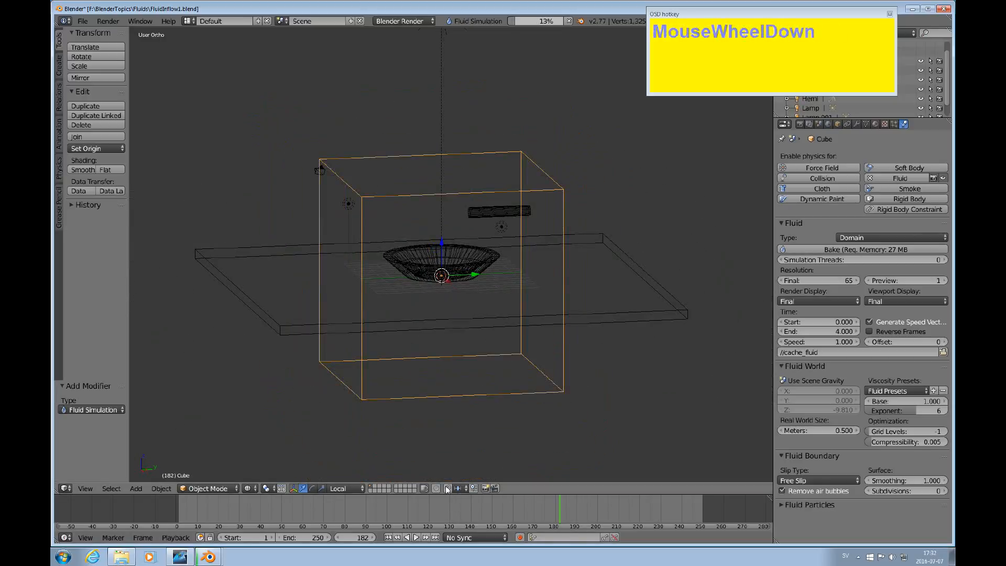
left_click(418, 538)
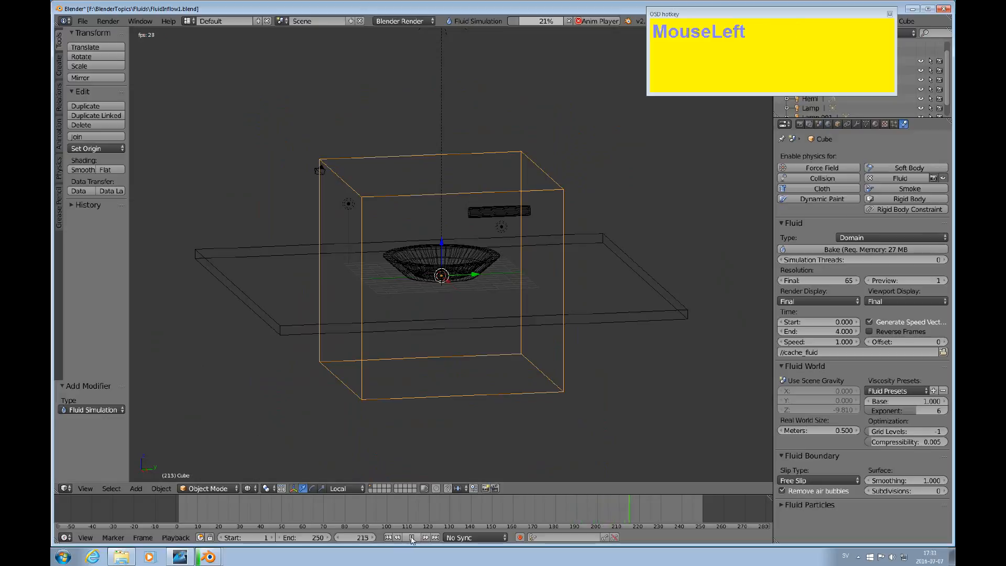
left_click(412, 537)
left_click(389, 538)
left_click(416, 537)
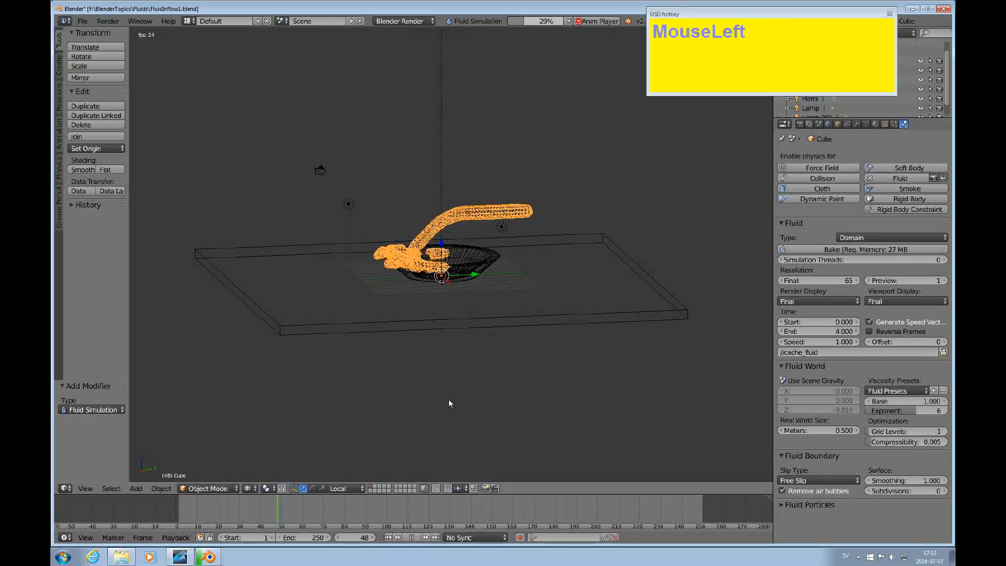
left_click_drag(444, 374, 464, 404, "alt")
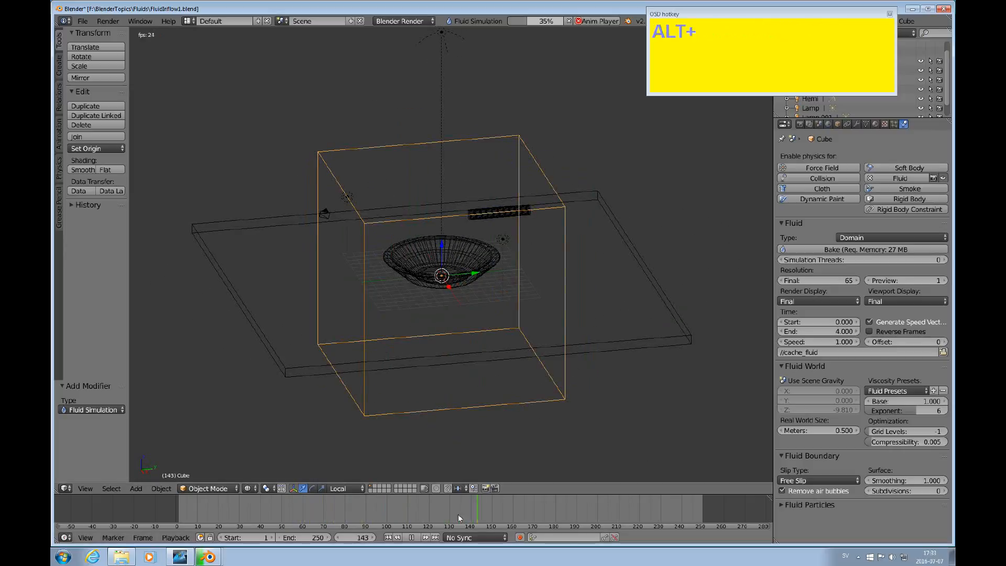
left_click(412, 538)
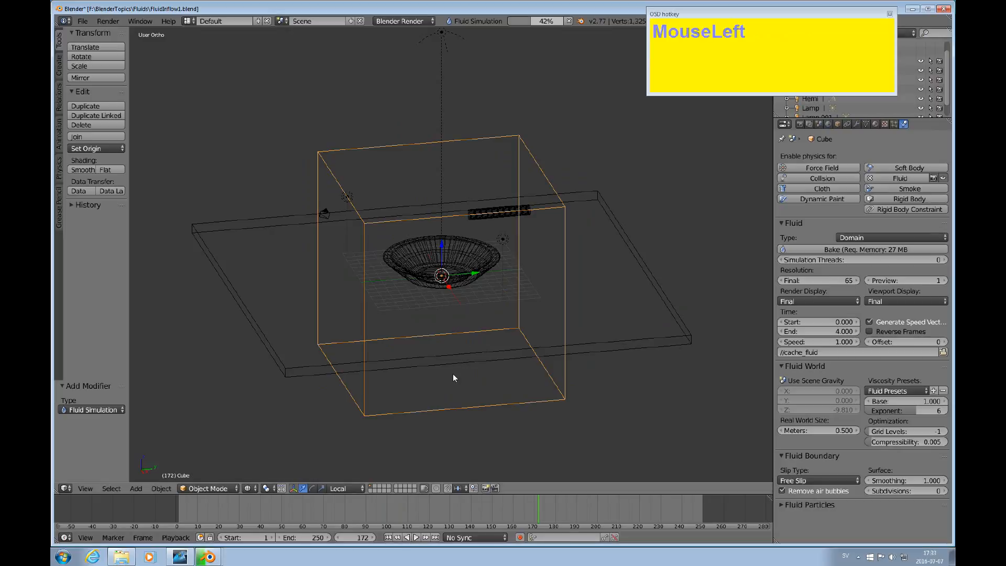
Select the outflow table in front view and examine its position relative to the bowl and the domain
key("KP_1")
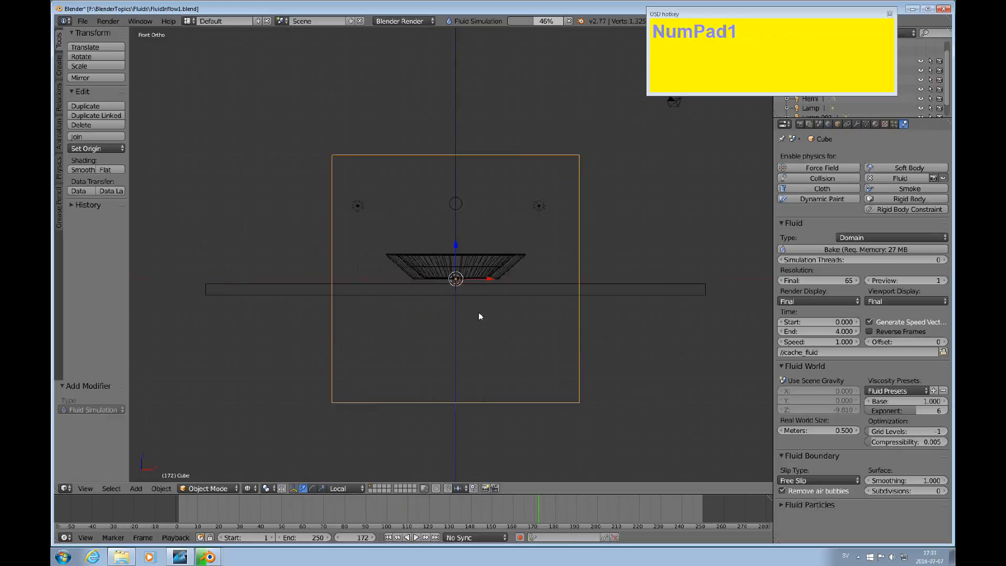
scroll(479, 312, "up", 3)
right_click(470, 318)
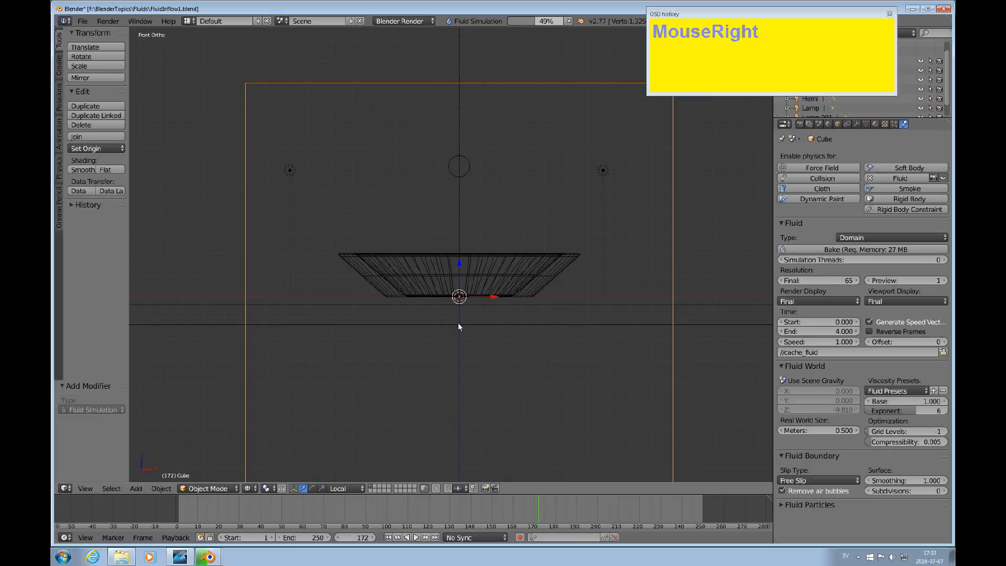
right_click(460, 324)
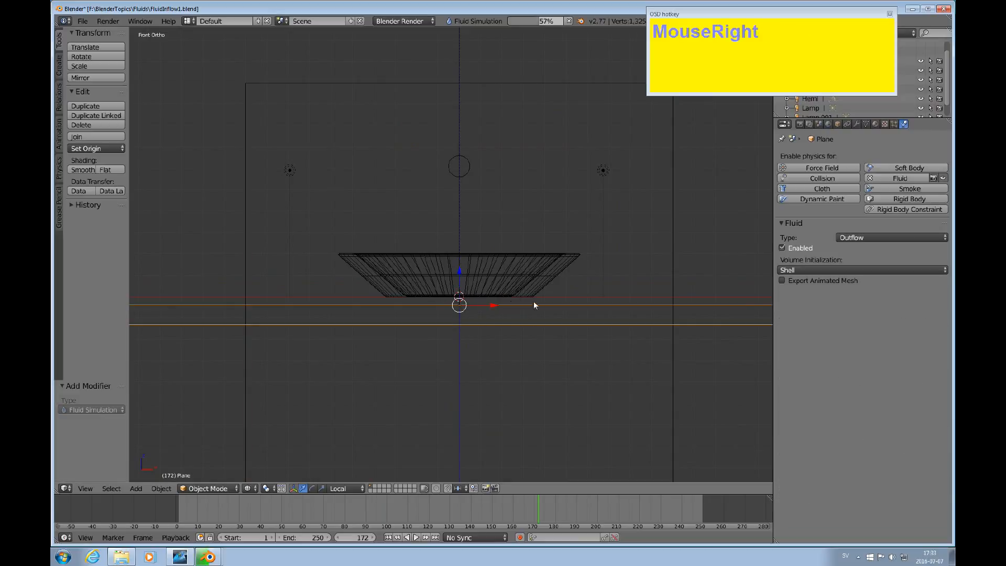
left_click_drag(542, 291, 512, 306, "alt")
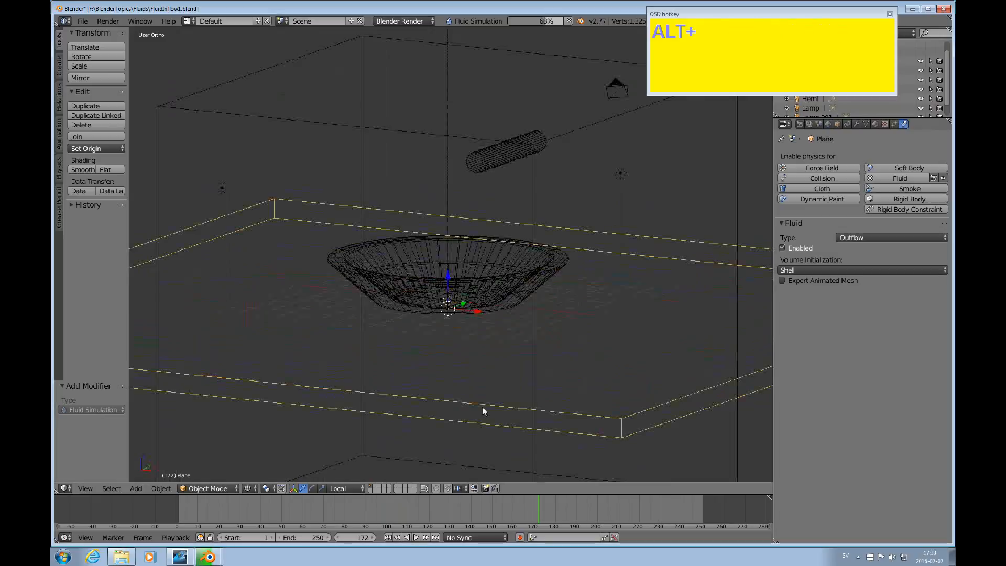
Play the partly baked animation forward and go back to frame 185, where the fluid is displayed
left_click(415, 537)
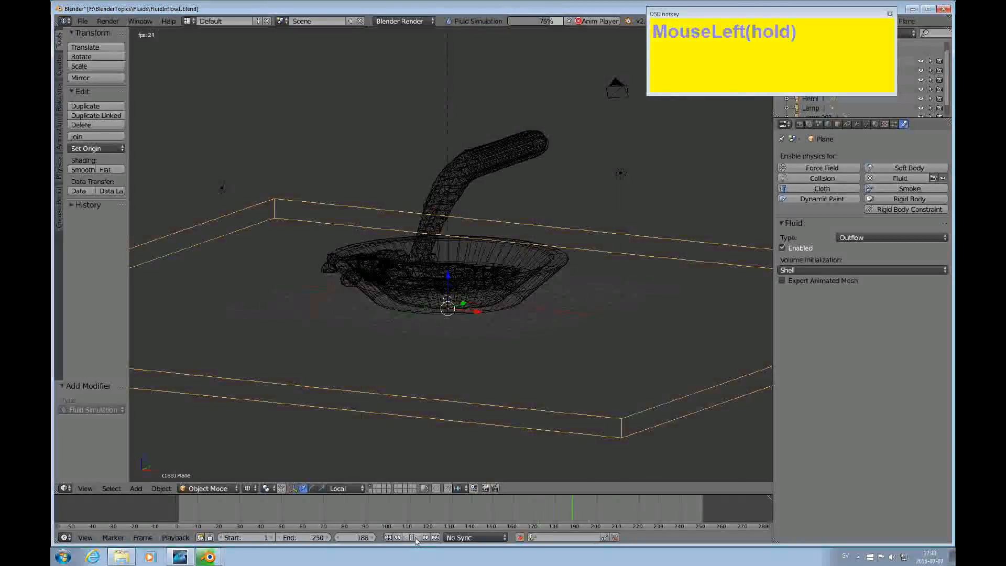
left_click(415, 538)
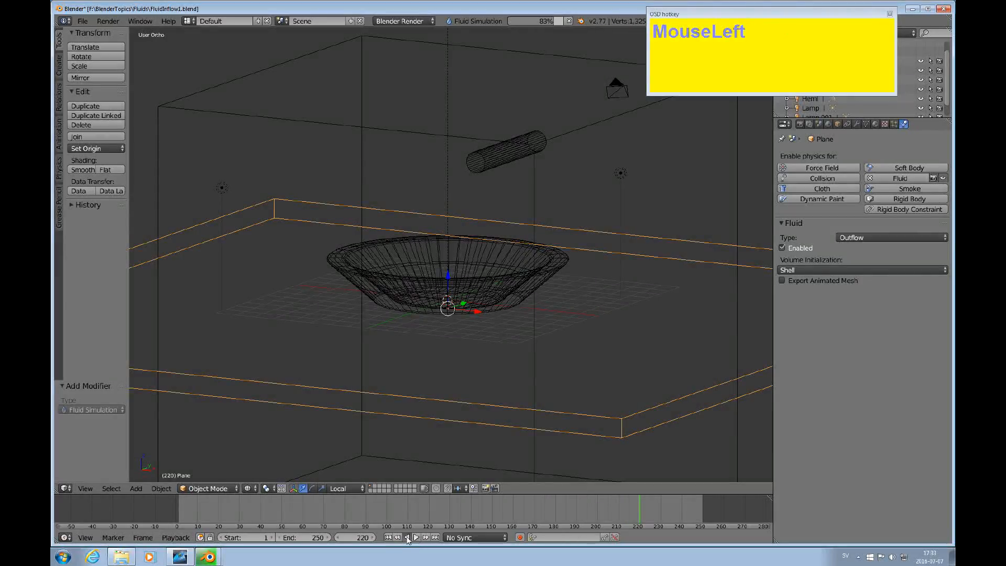
left_click(408, 538)
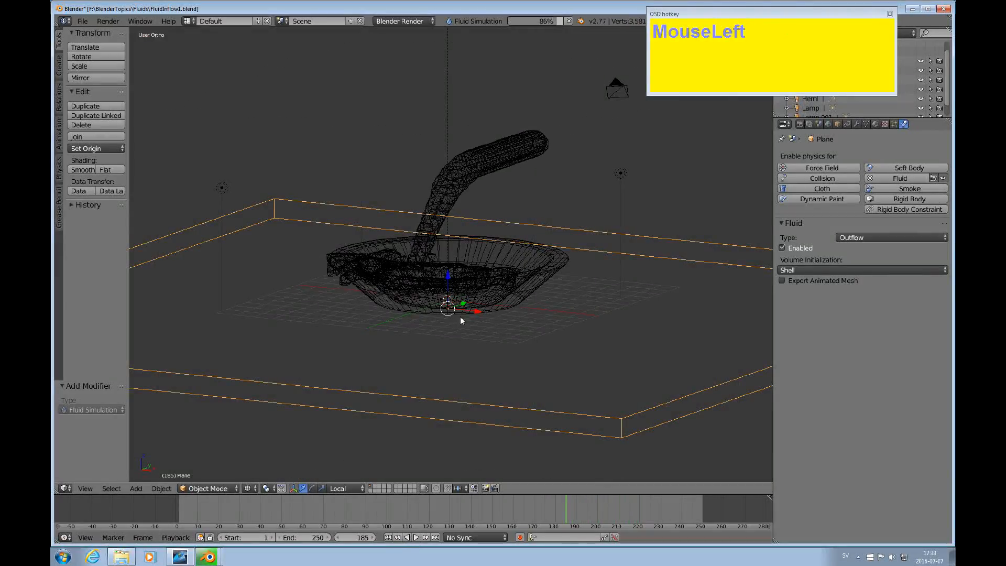
Set the viewport shading to Material and view the bowl, fluid and table from the front
left_click(266, 488)
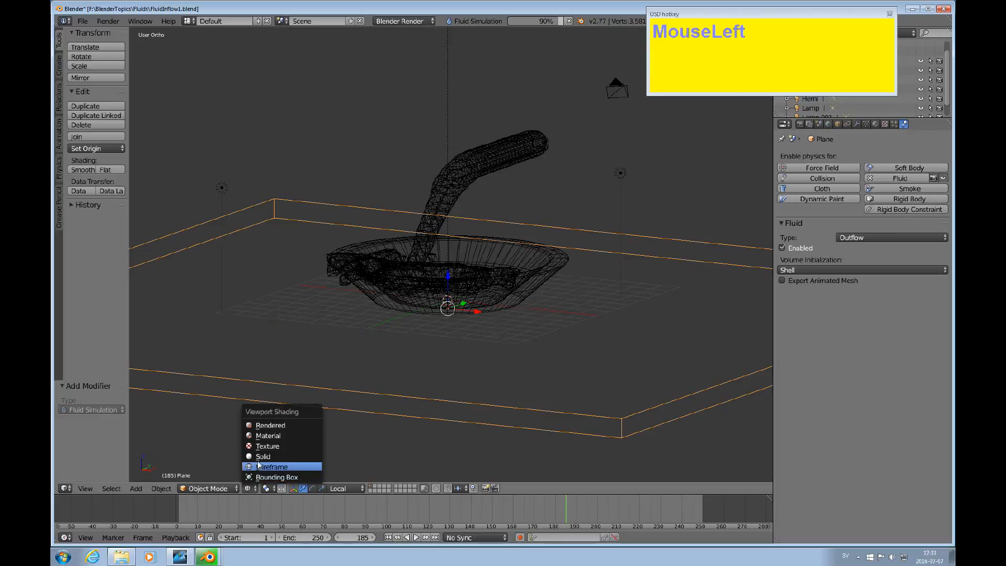
left_click(275, 437)
left_click_drag(452, 302, 463, 305, "alt")
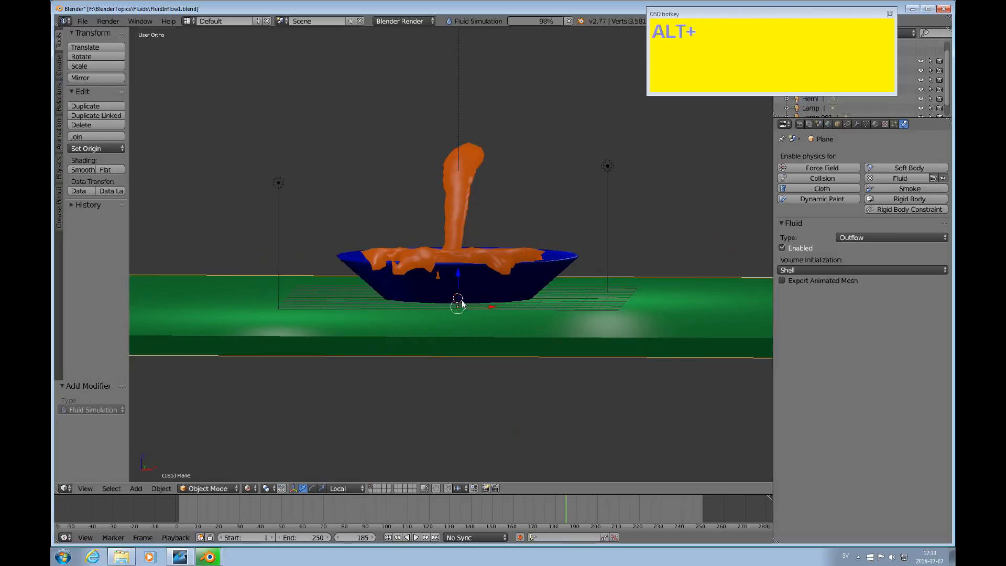
key("KP_1")
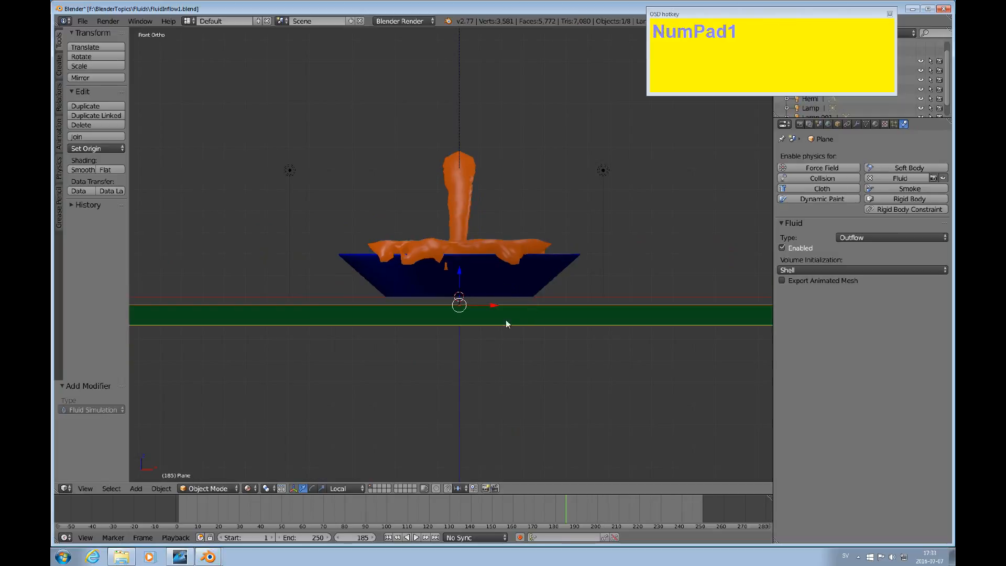
Play the finished bake and inspect the fluid in the bowl from above and from a low side angle
left_click(417, 538)
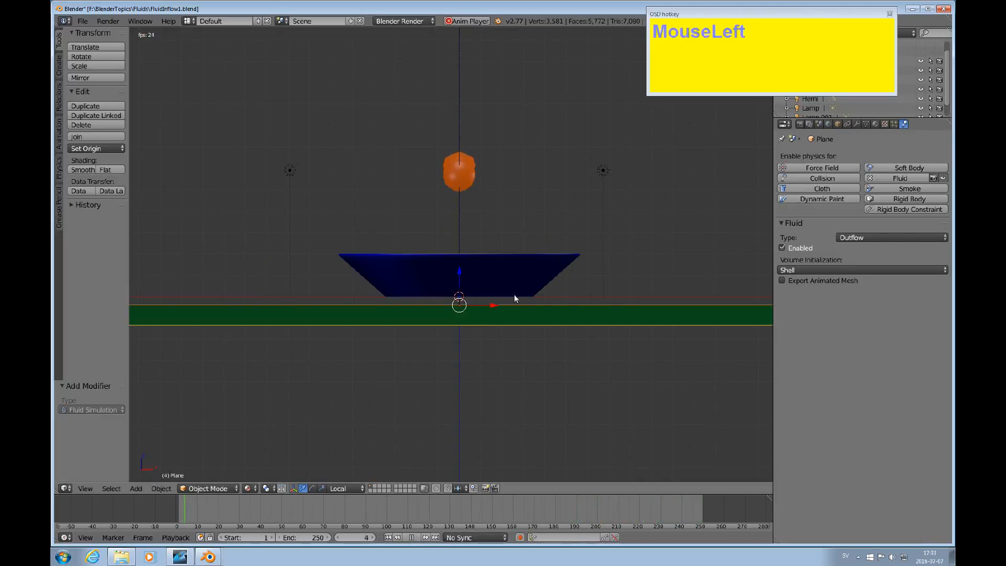
left_click_drag(558, 288, 420, 313, "alt")
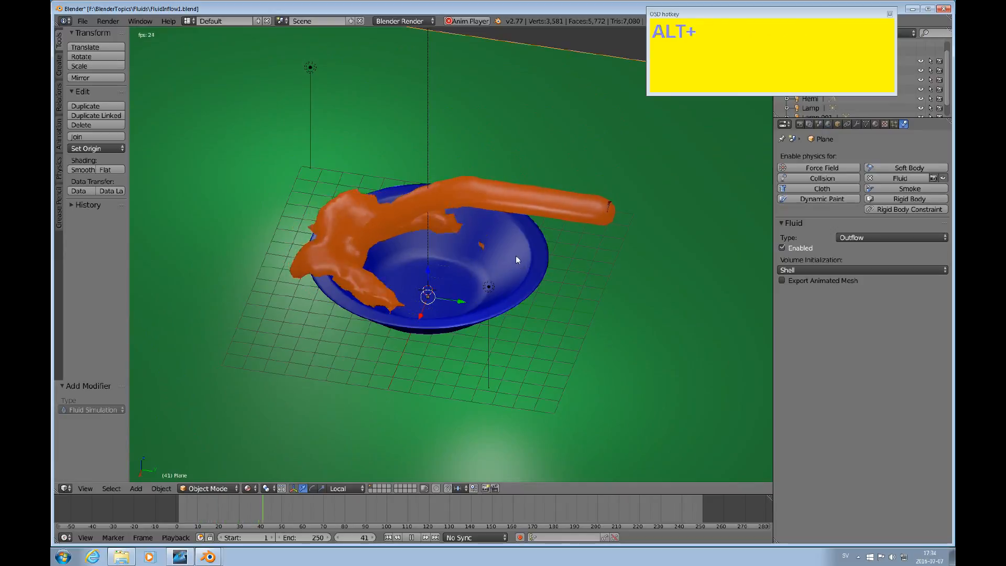
left_click_drag(515, 259, 492, 285, "alt")
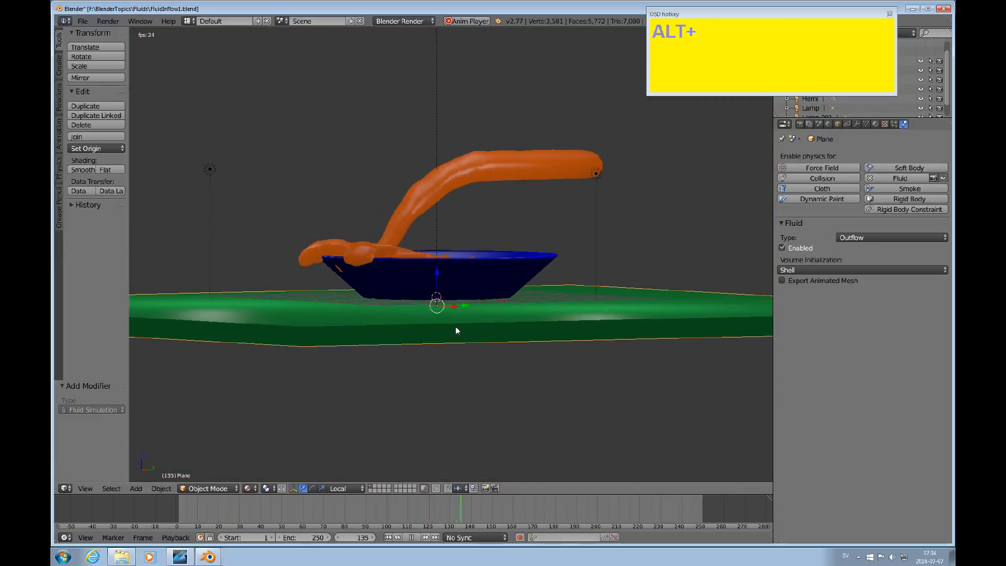
left_click(412, 538)
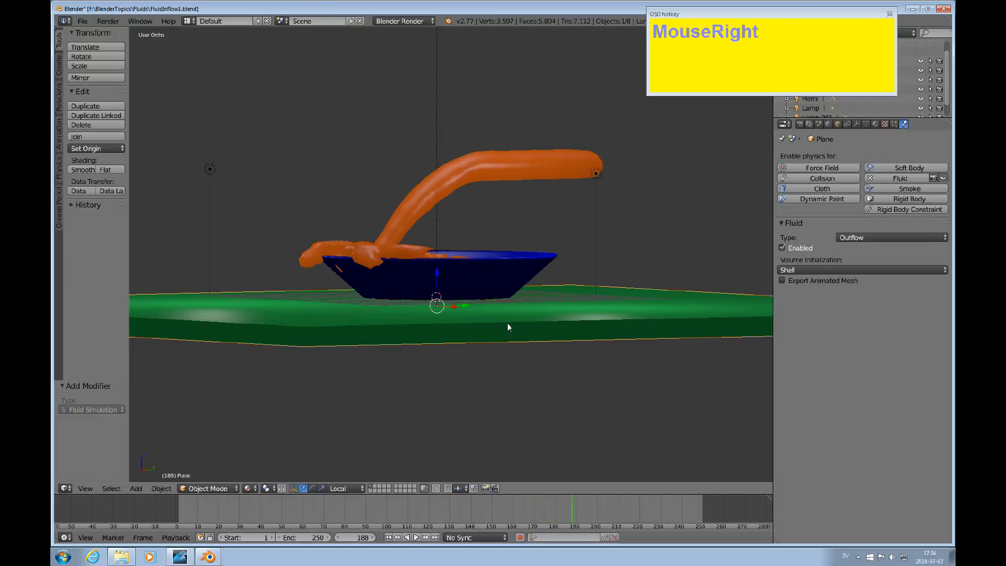
Move the outflow table about 4.59 units down along Z and bake the fluid domain again
left_click_drag(434, 281, 430, 371)
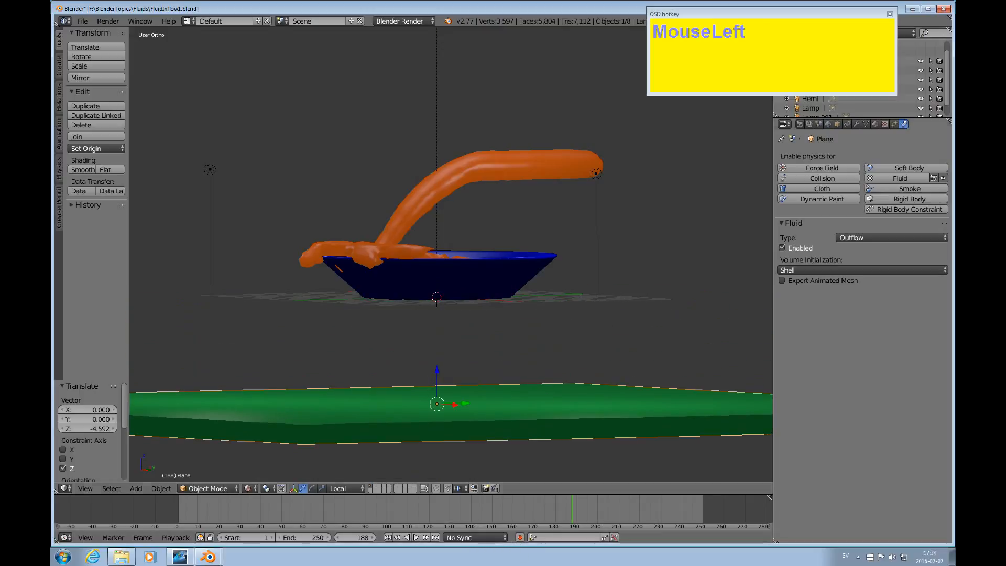
right_click(560, 169)
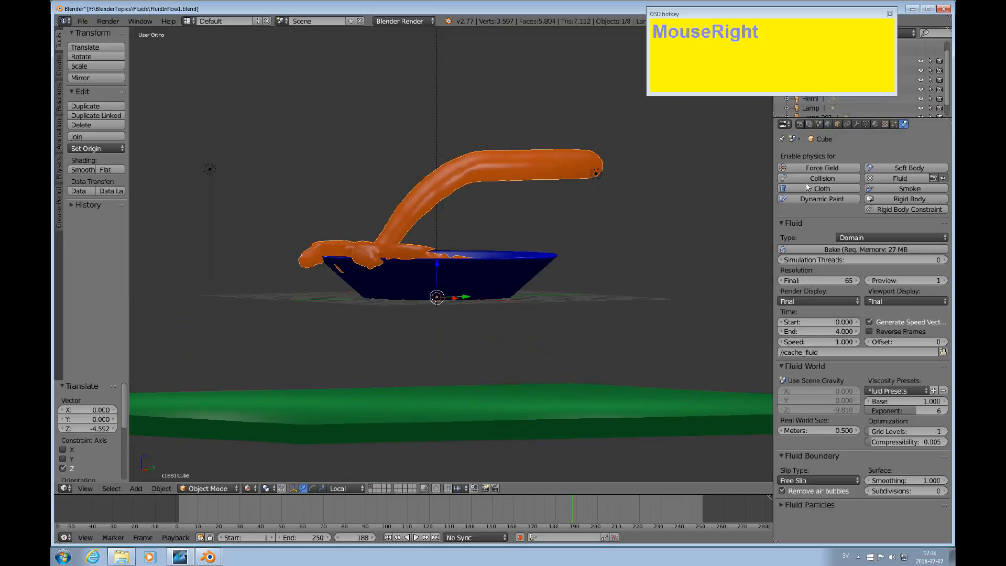
left_click(845, 249)
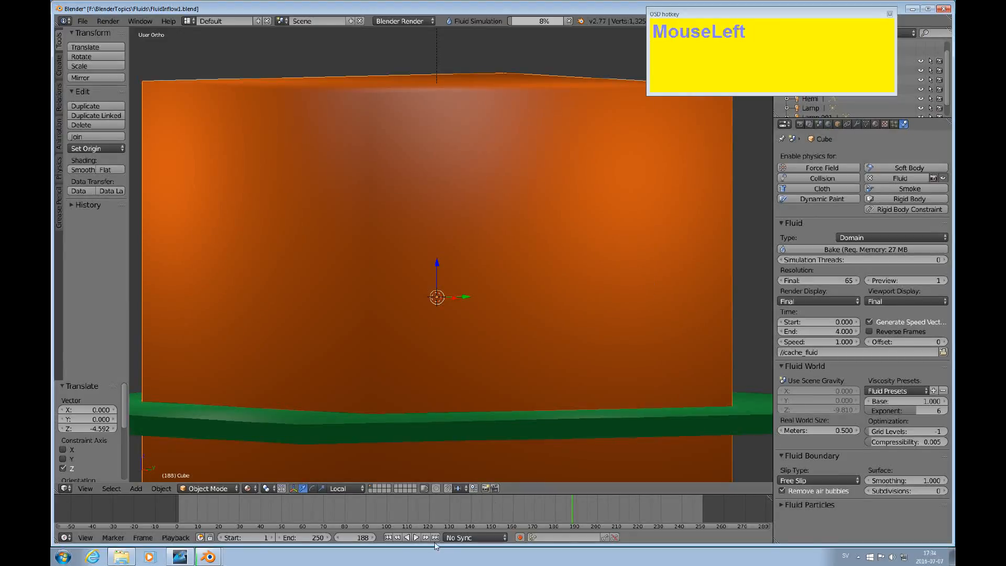
Play the partly baked animation from frame 1 and run it back to frame 55, where the fluid is displayed
left_click(388, 538)
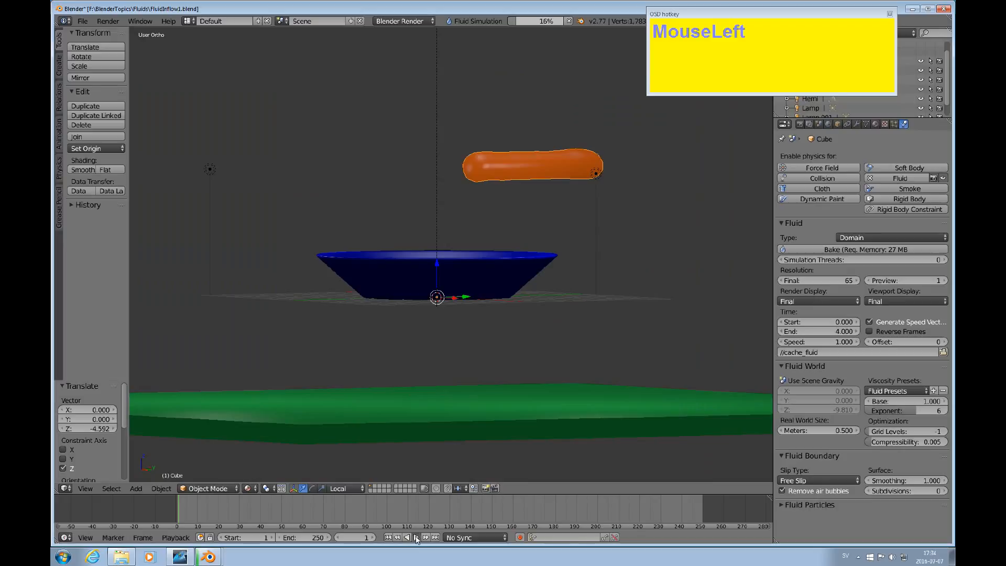
left_click(416, 538)
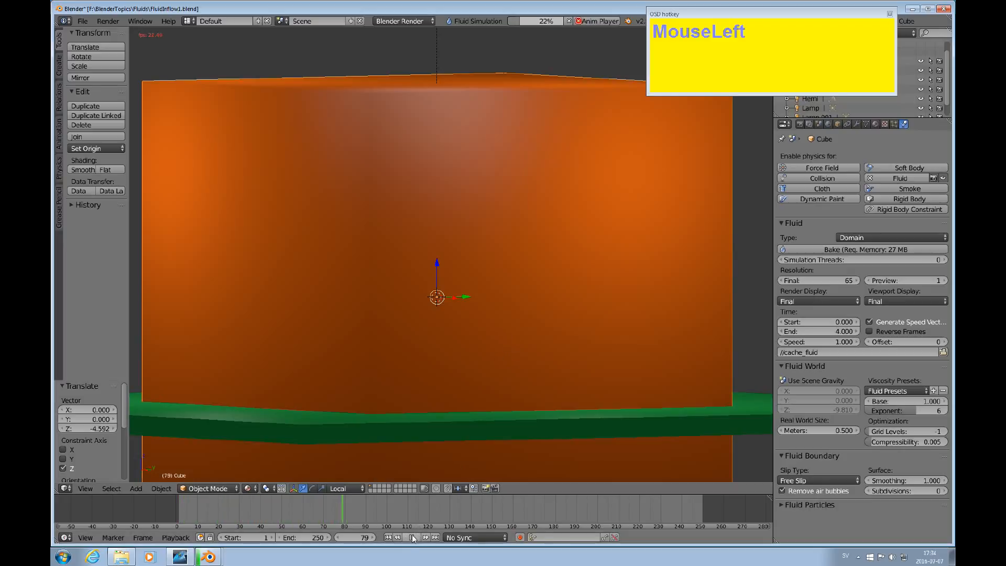
left_click(411, 539)
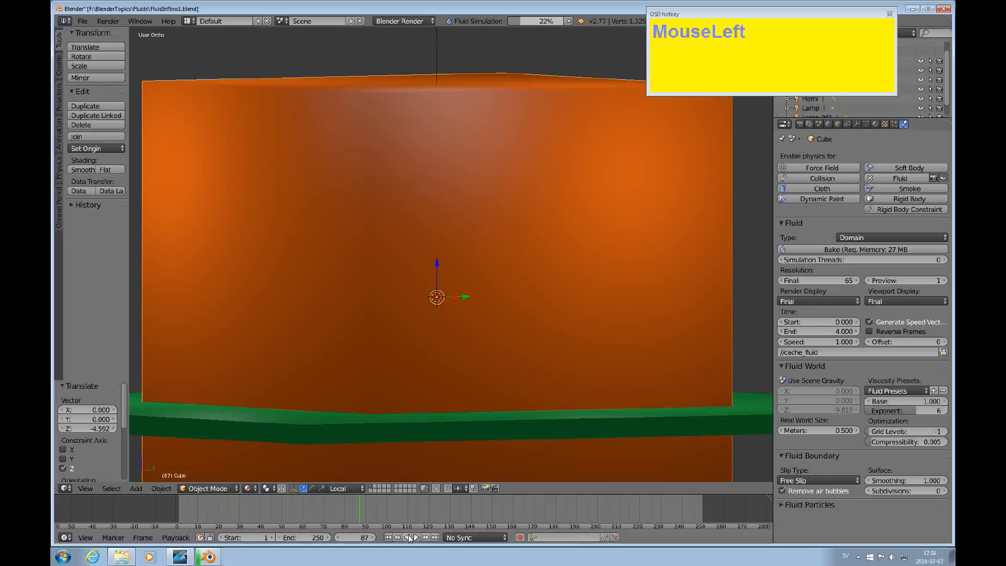
left_click(407, 538)
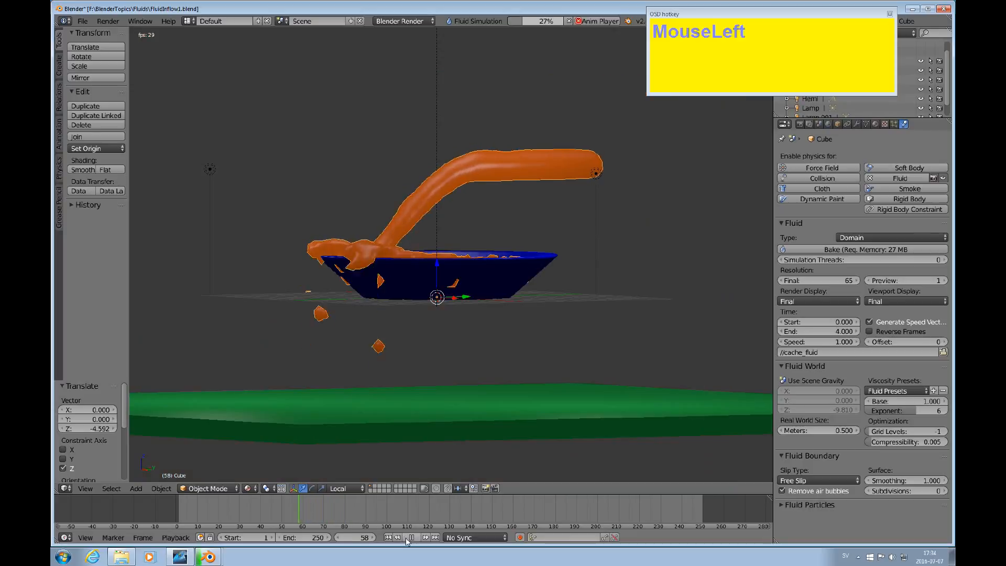
left_click(409, 539)
Select the outflow table and examine the overflowing fluid and the gap above the table from several angles
left_click_drag(472, 326, 501, 361, "alt")
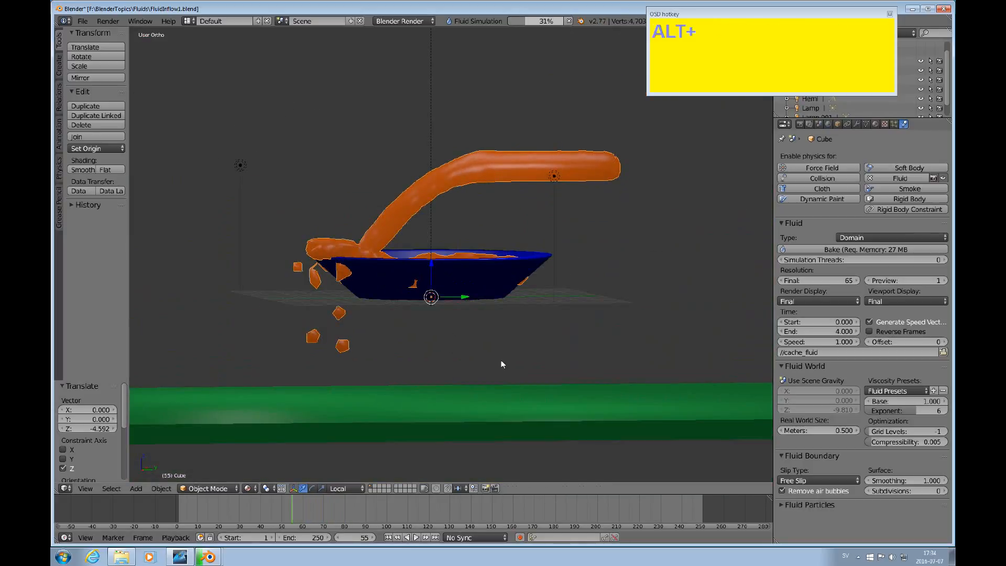
right_click(487, 414)
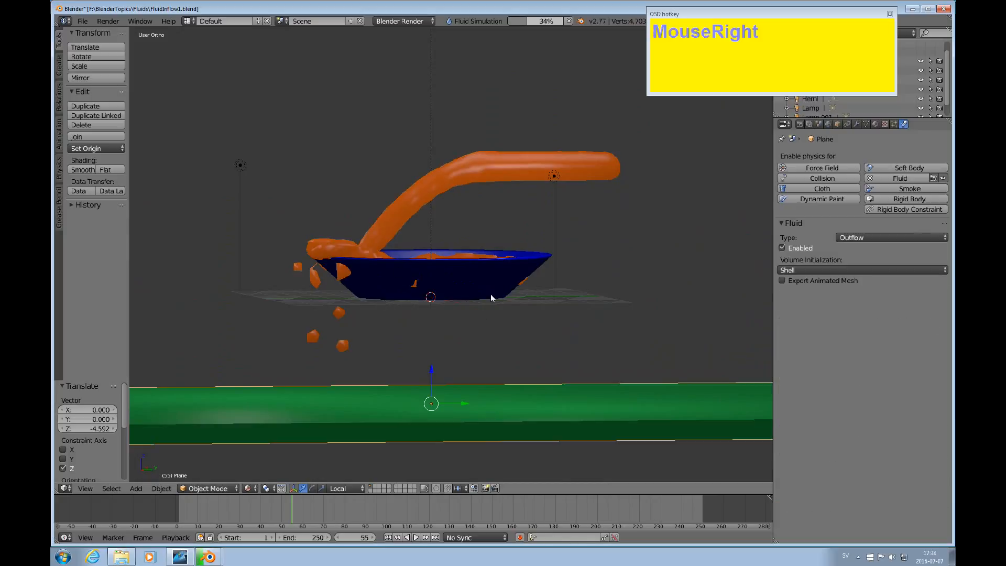
left_click_drag(490, 294, 466, 316, "alt")
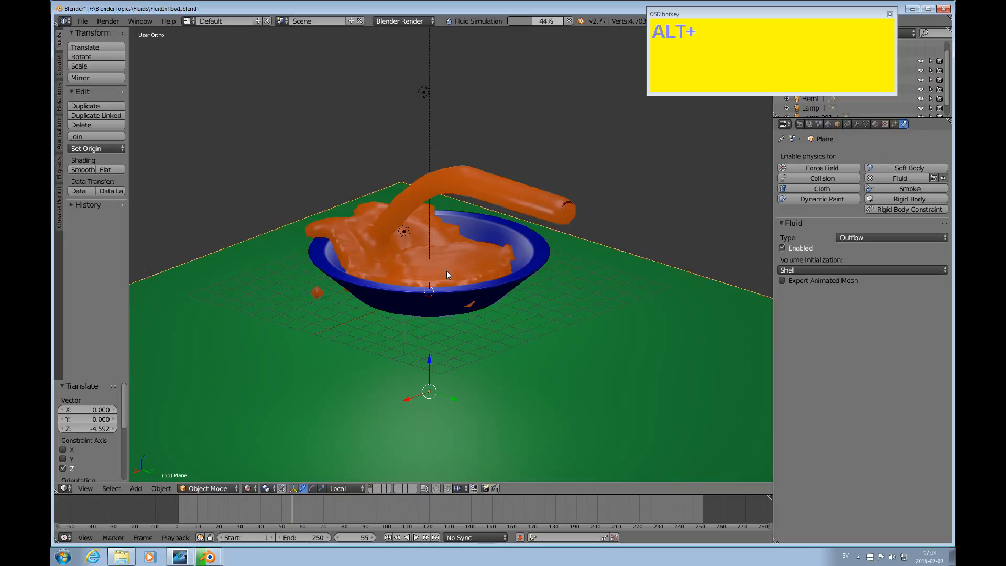
left_click_drag(446, 270, 505, 269, "alt")
left_click_drag(482, 231, 498, 220, "alt")
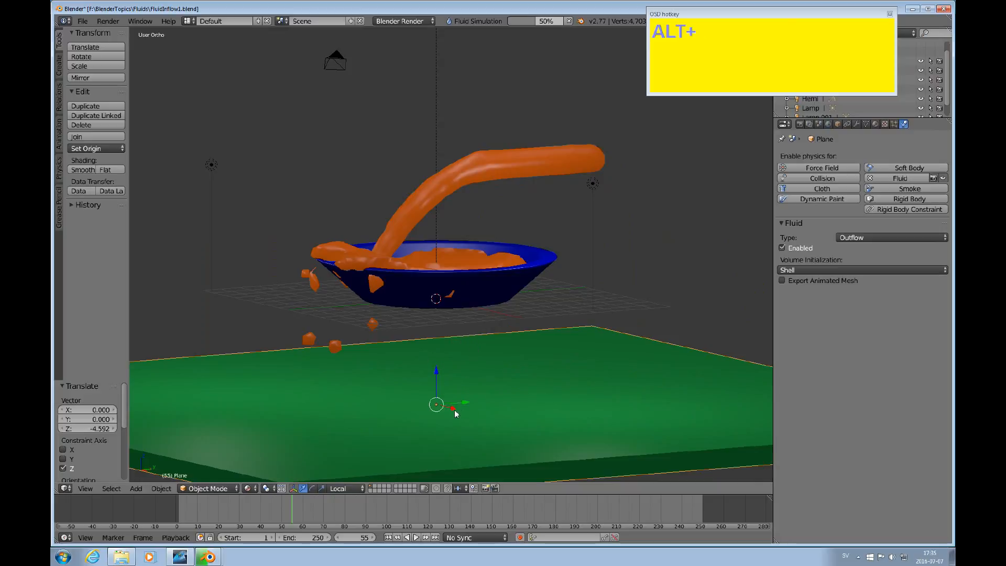
mouse_move(468, 377)
left_mouse_down("alt")
mouse_move(543, 369)
mouse_move(532, 382)
mouse_move(464, 346)
mouse_move(464, 388)
left_mouse_up("alt")
scroll(527, 378, "down", 2)
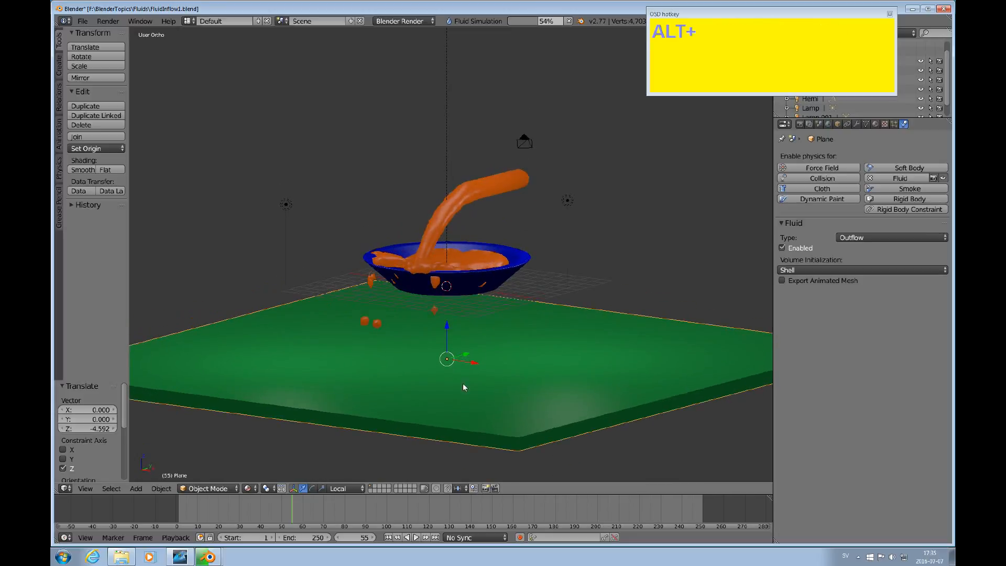
Play the partial bake in front view and run it back to frame 140 to watch the drips above the table
left_click(417, 538)
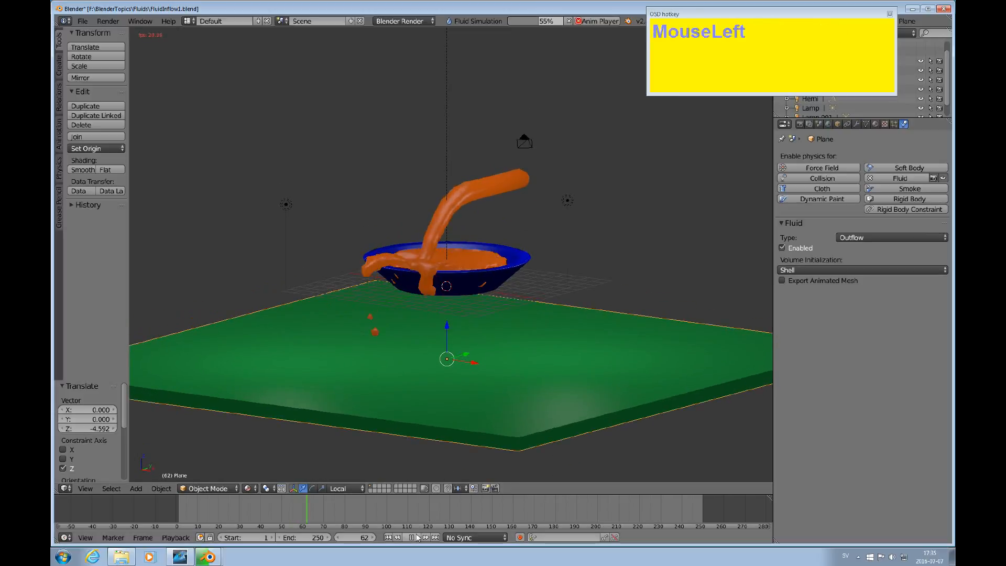
left_click_drag(438, 413, 478, 392, "alt")
key("KP_1")
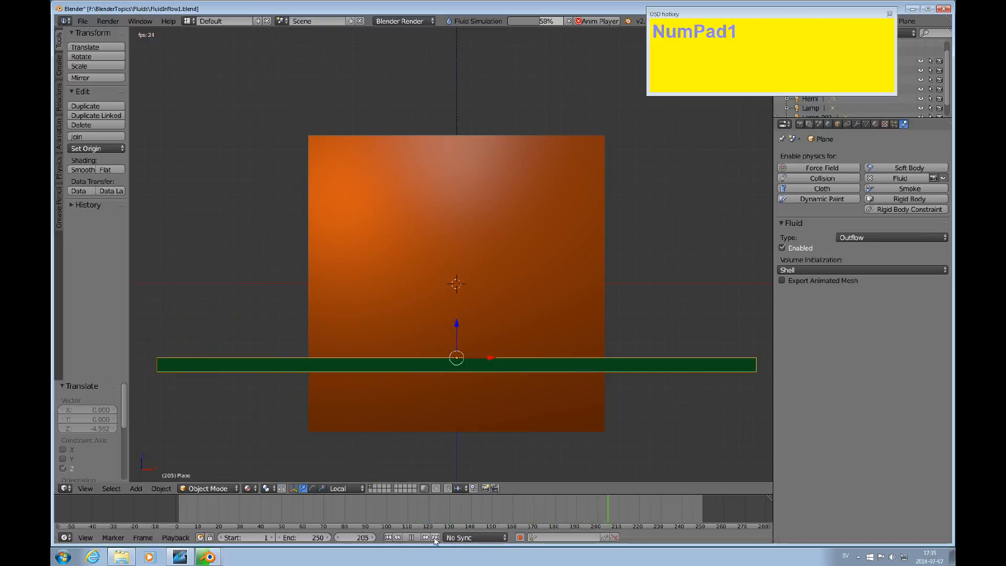
left_click(411, 537)
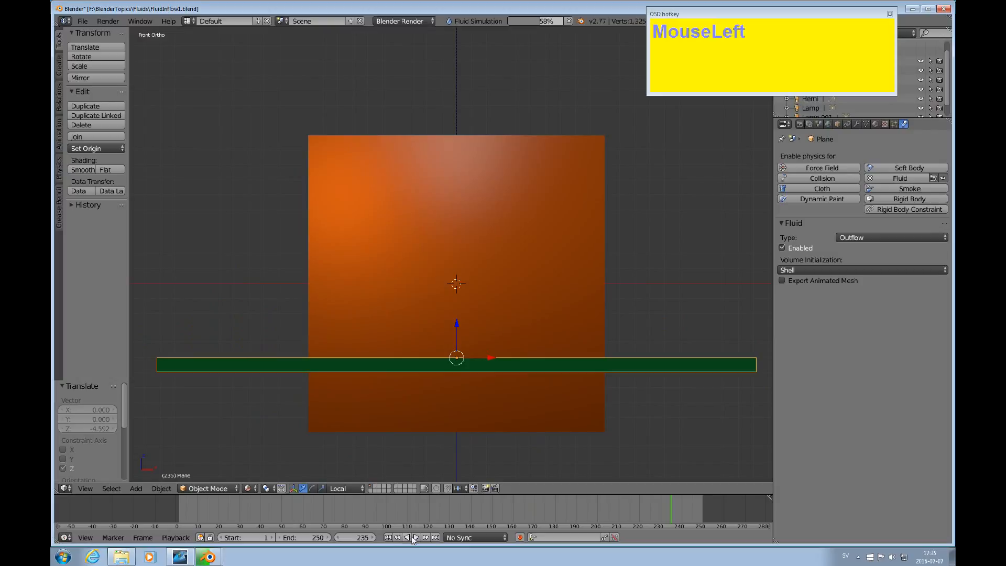
left_click(410, 537)
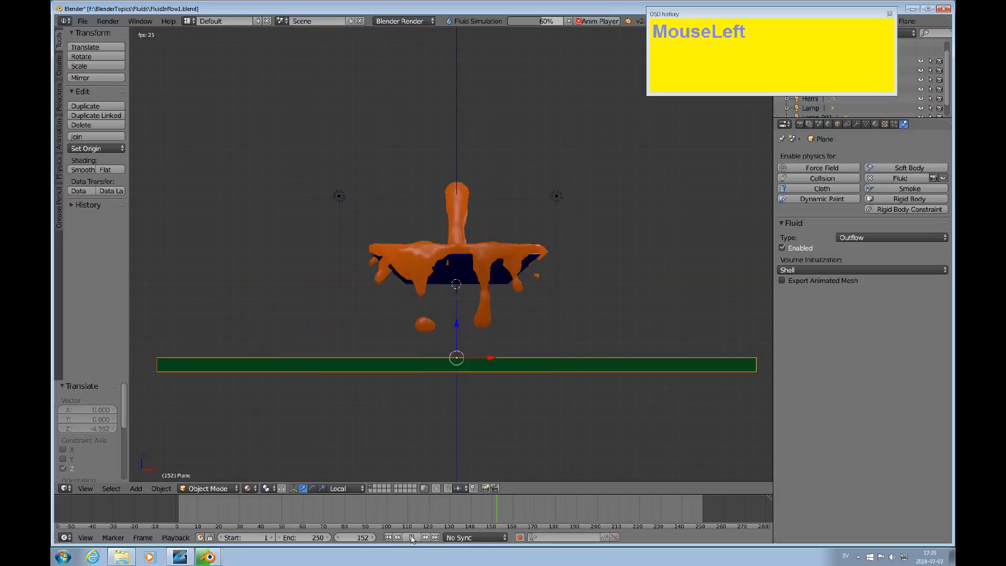
left_click(411, 537)
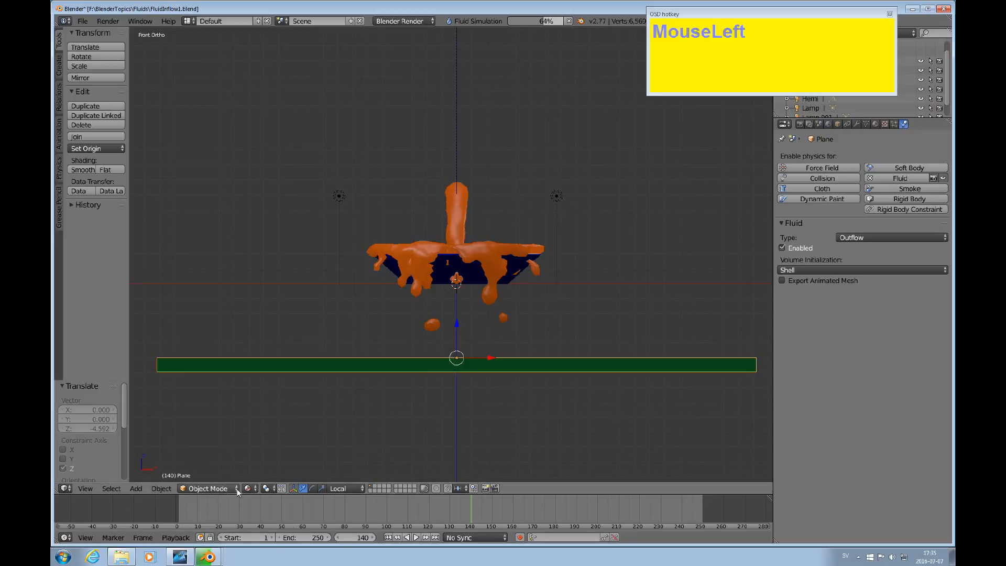
Show the scene as bounding boxes, select the fluid domain and play the animation both ways to compare its extent with the table
left_click_drag(255, 489, 263, 473)
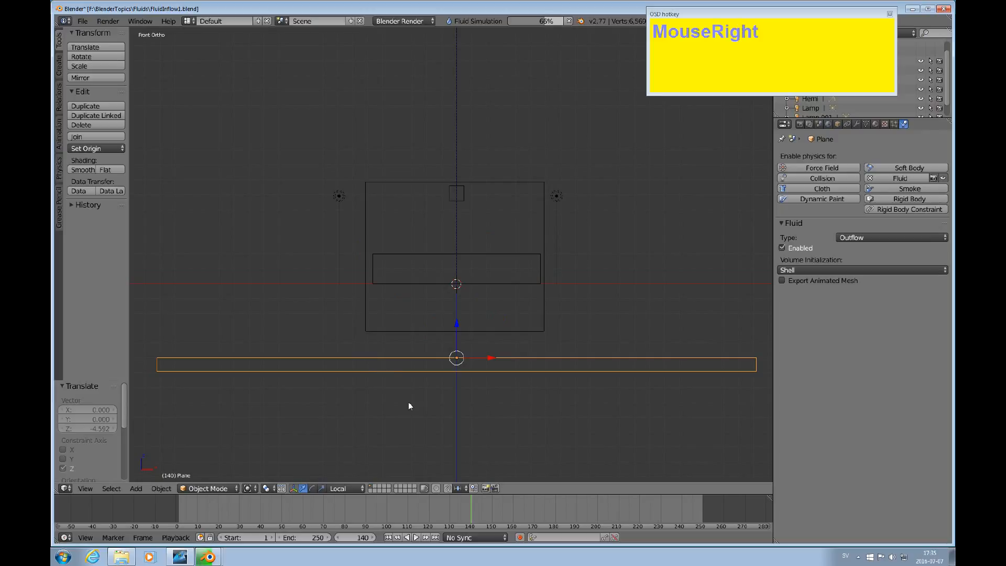
right_click(446, 334)
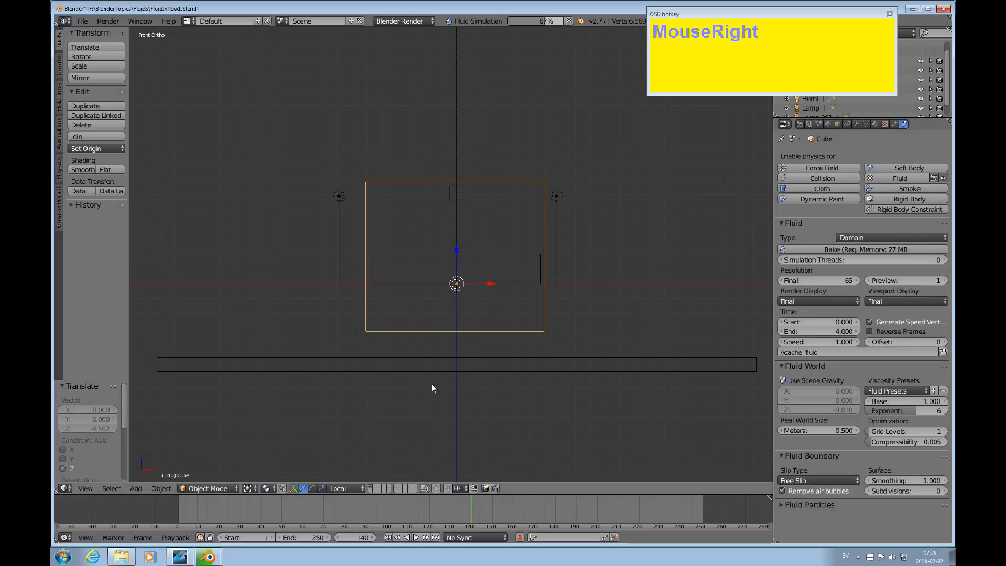
left_click(407, 537)
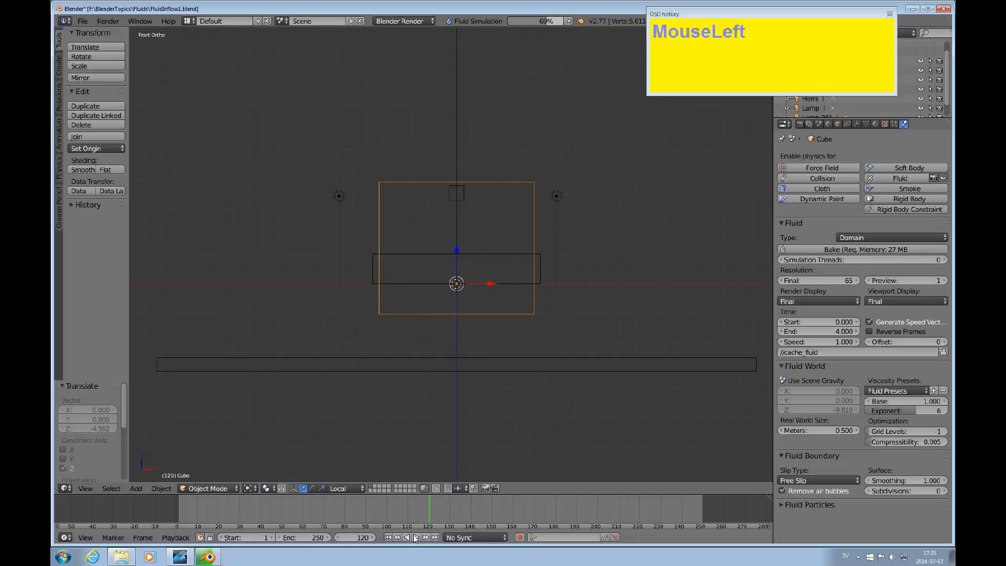
left_click(416, 538)
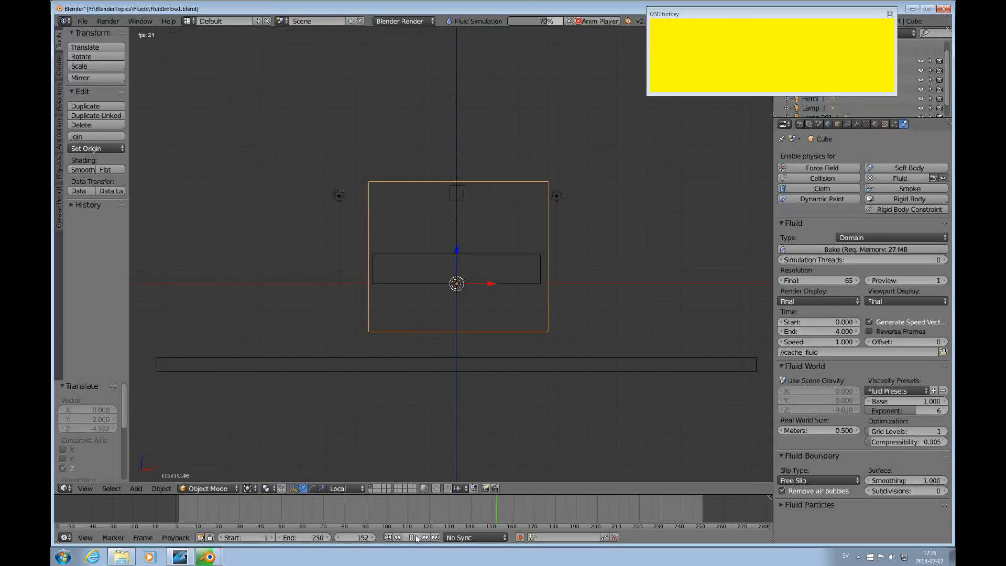
left_click(417, 538)
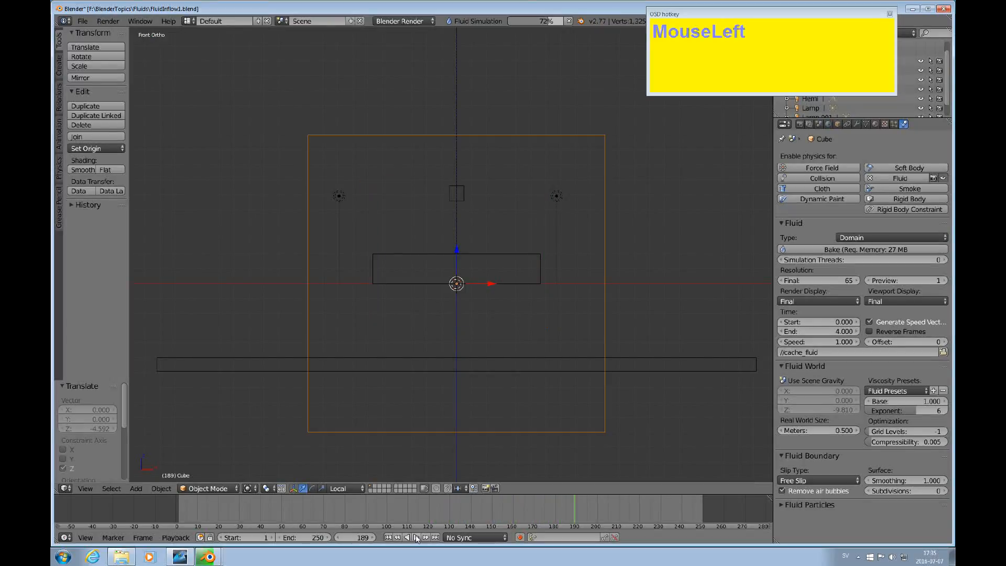
left_click(407, 536)
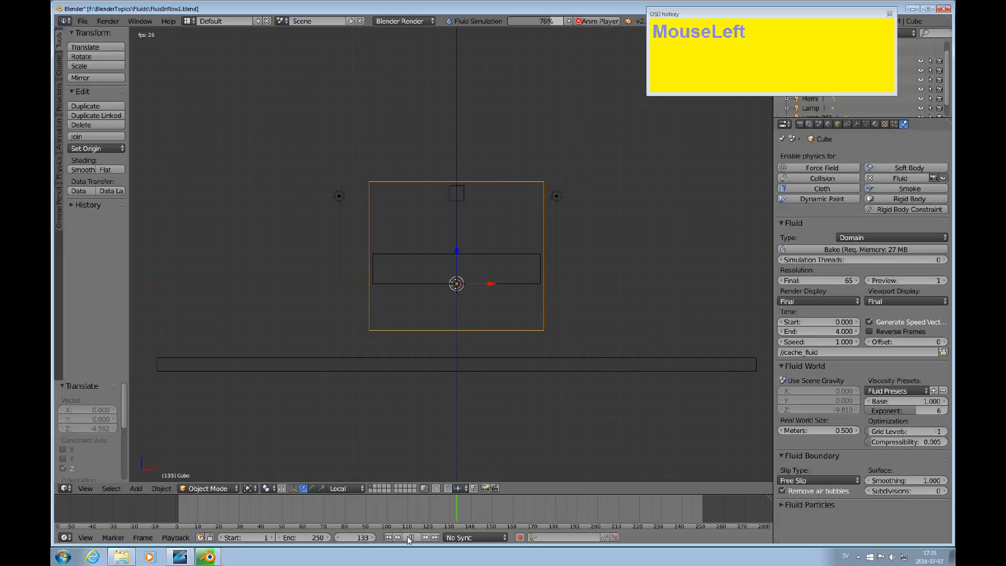
left_click(408, 536)
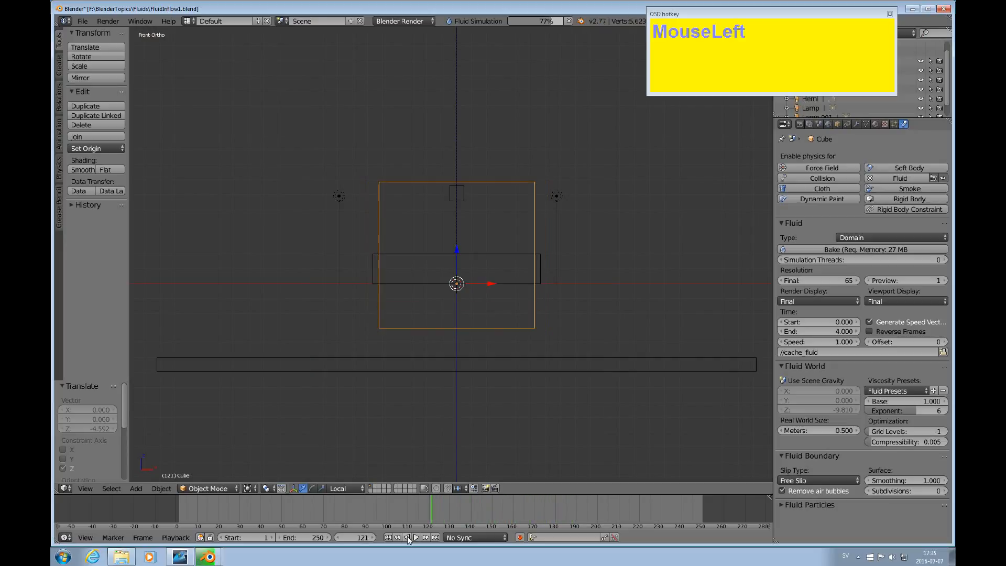
Set the viewport shading to Wireframe, play the fluid to frame 149 and select the outflow table
left_click(253, 489)
left_click(259, 472)
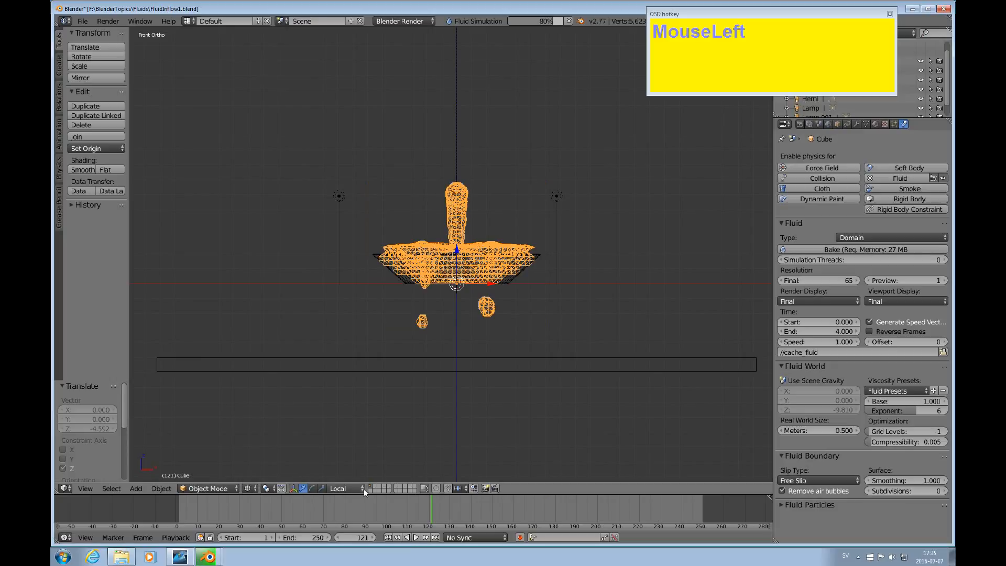
left_click(416, 537)
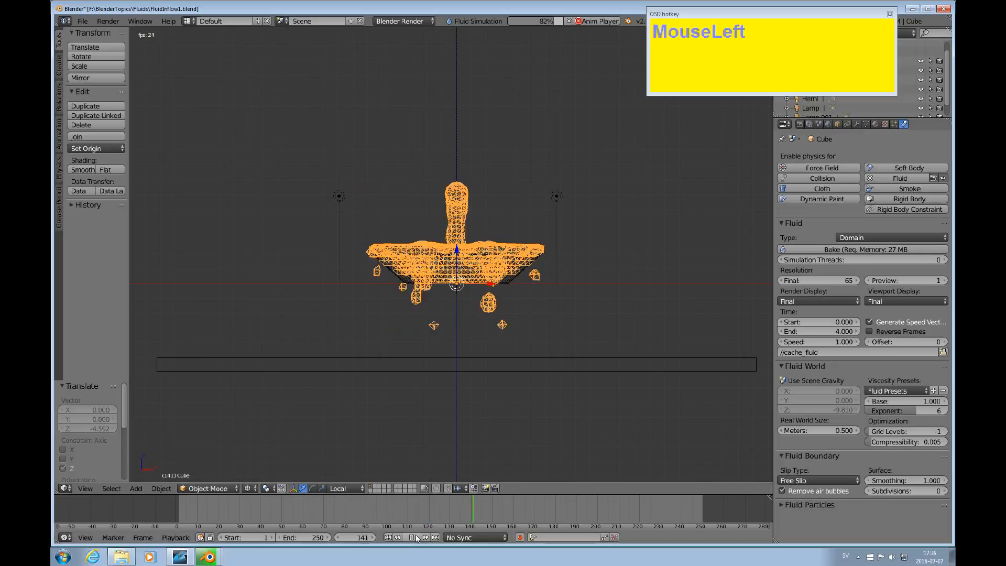
left_click(416, 536)
right_click(499, 362)
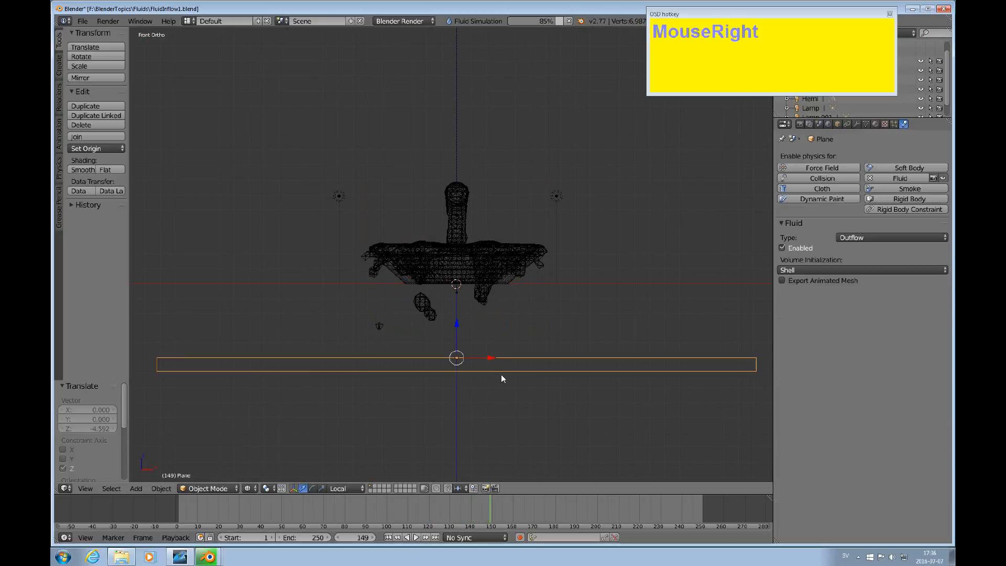
Play the finished bake from an angled view and set the viewport shading to Material
left_click_drag(570, 297, 522, 323, "alt")
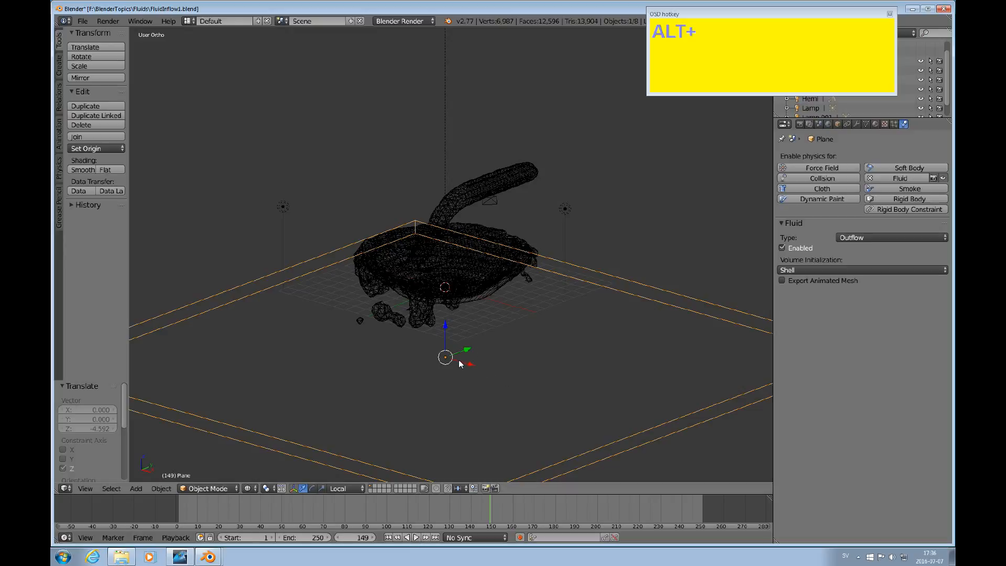
left_click_drag(453, 357, 467, 338, "alt")
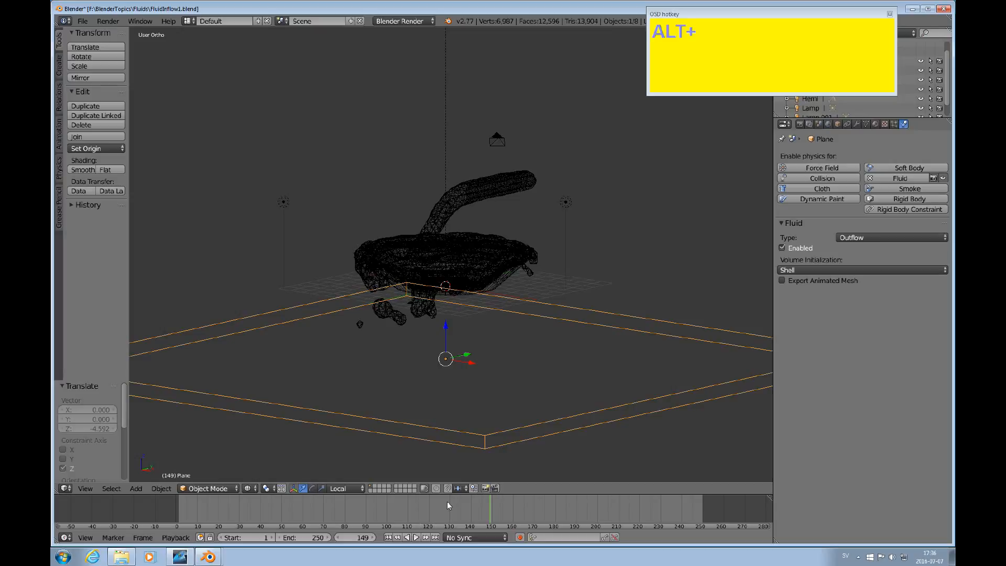
left_click(417, 537)
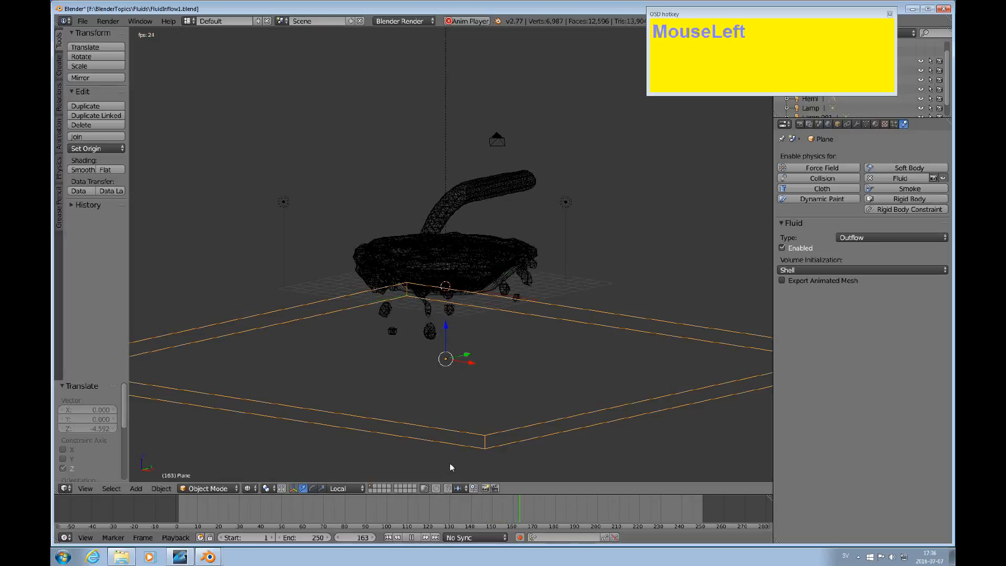
left_click(249, 489)
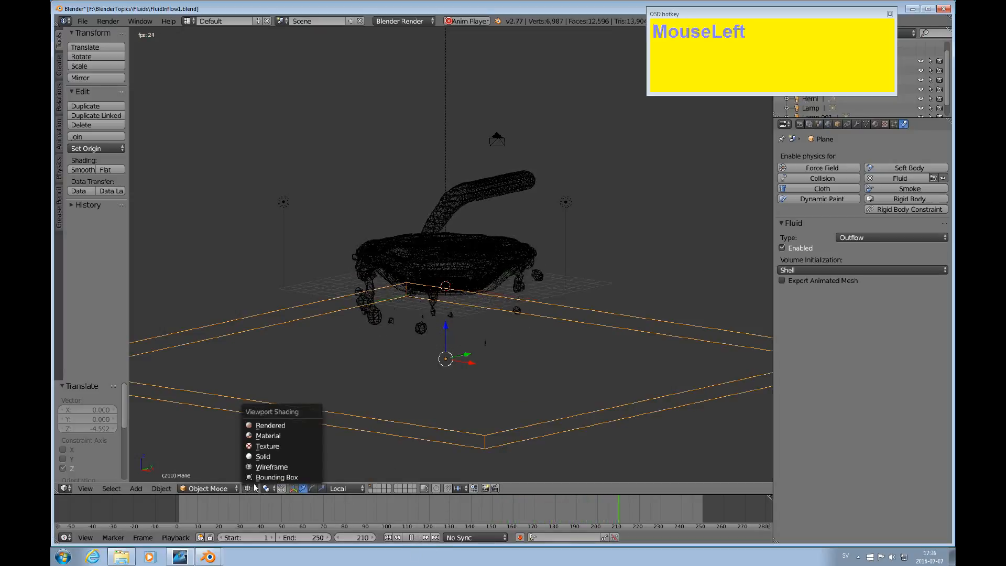
left_click(270, 436)
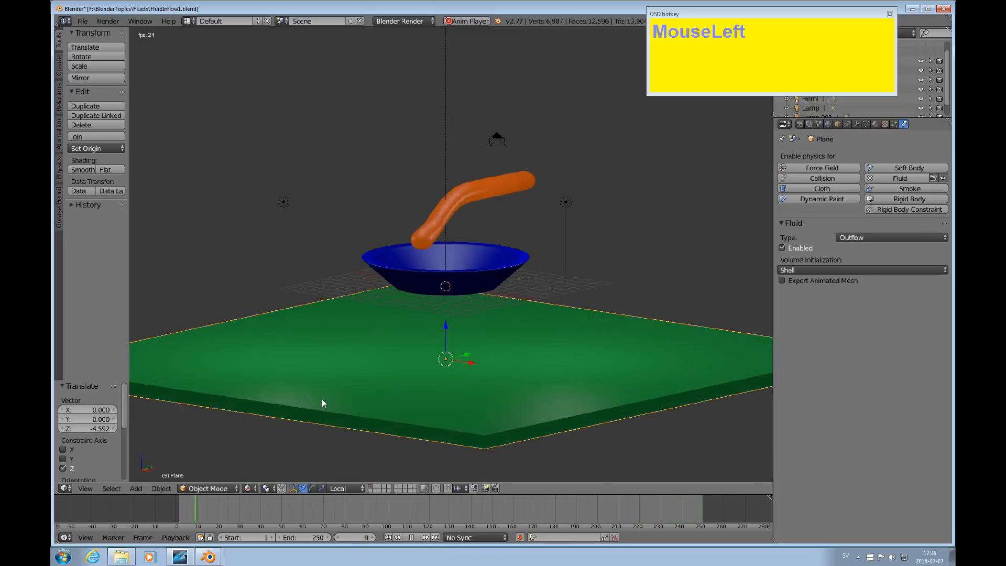
Inspect the running fluid from above and close up as it spills over the bowl's rim
mouse_move(470, 382)
left_mouse_down("alt")
mouse_move(508, 310)
mouse_move(498, 330)
mouse_move(490, 321)
left_mouse_up("alt")
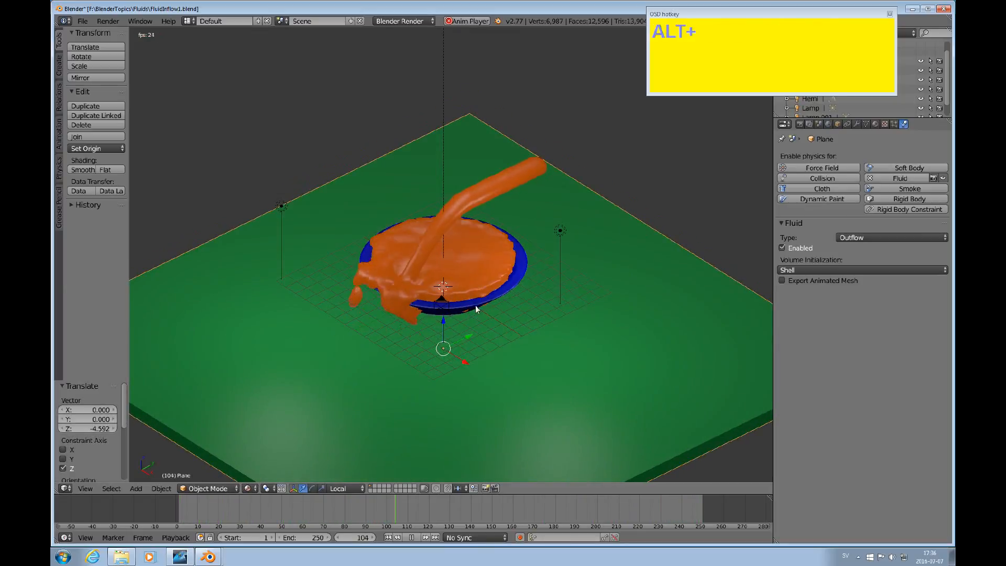
left_click_drag(510, 312, 480, 322, "alt")
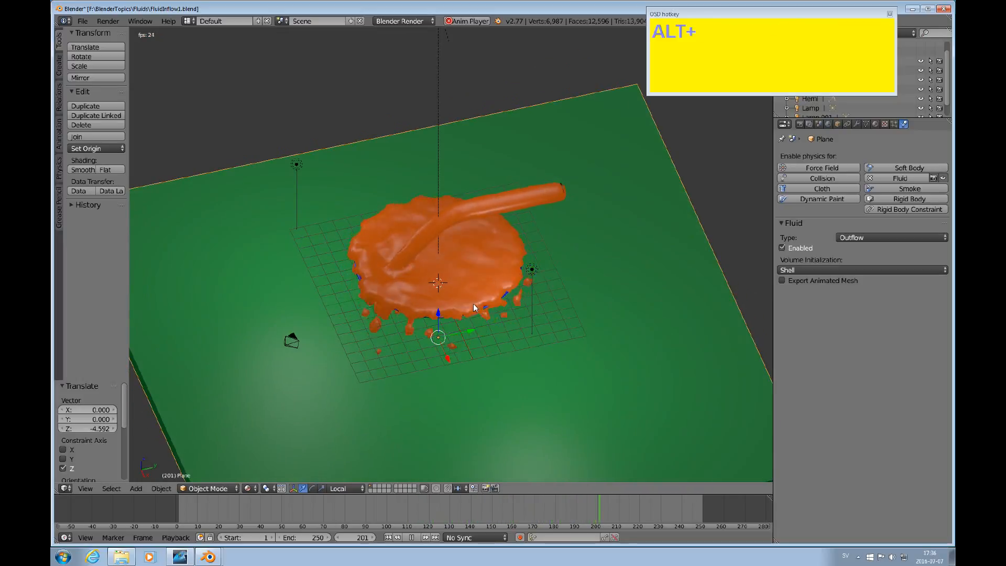
scroll(471, 322, "up", 1)
scroll(470, 324, "up", 1)
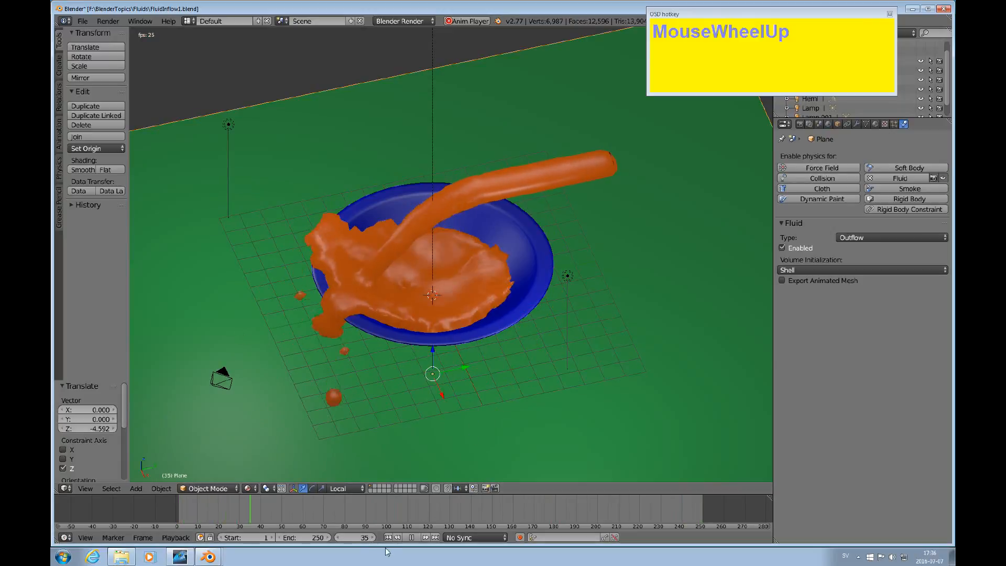
Stop the animation, switch to the file explorer, open the VideoSelected folder inside AAFaucet and widen the window to show the clip lengths
left_click(413, 537)
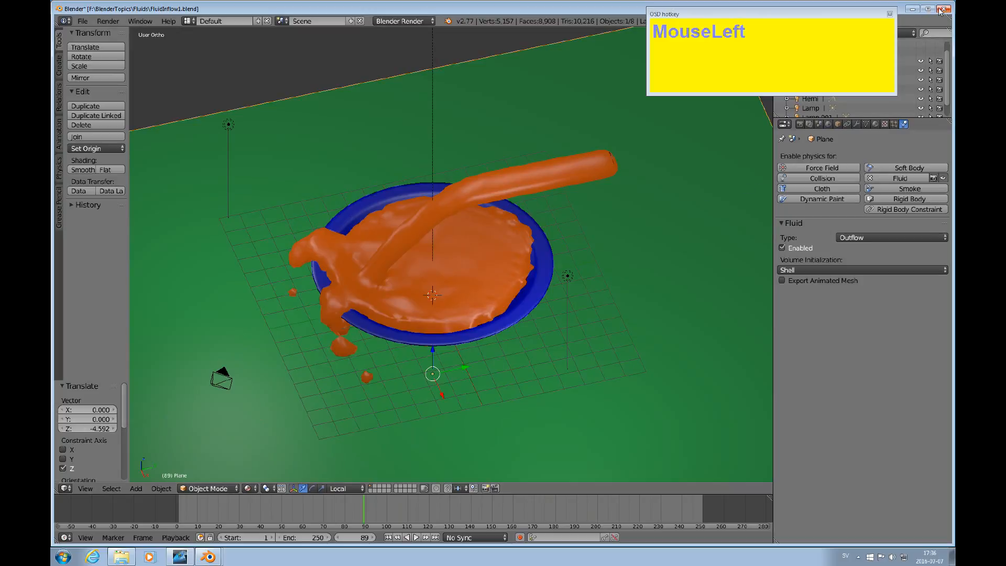
left_click(912, 9)
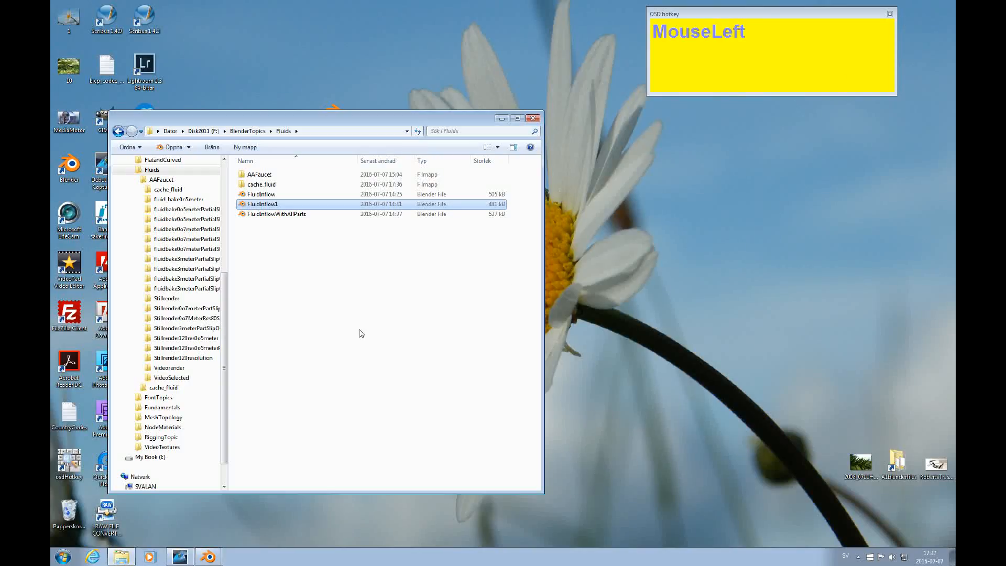
double_click(259, 175)
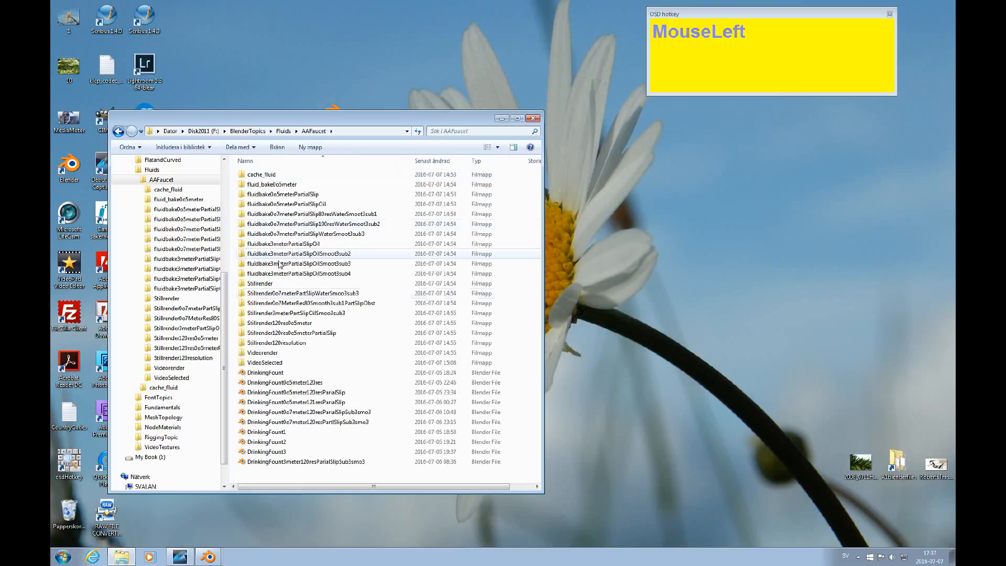
double_click(265, 362)
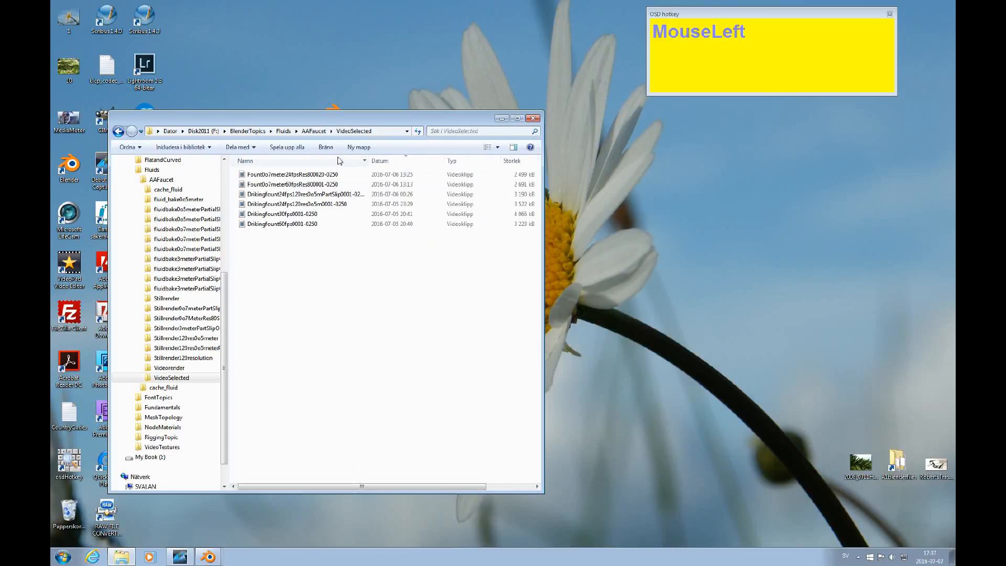
left_click_drag(543, 236, 790, 239)
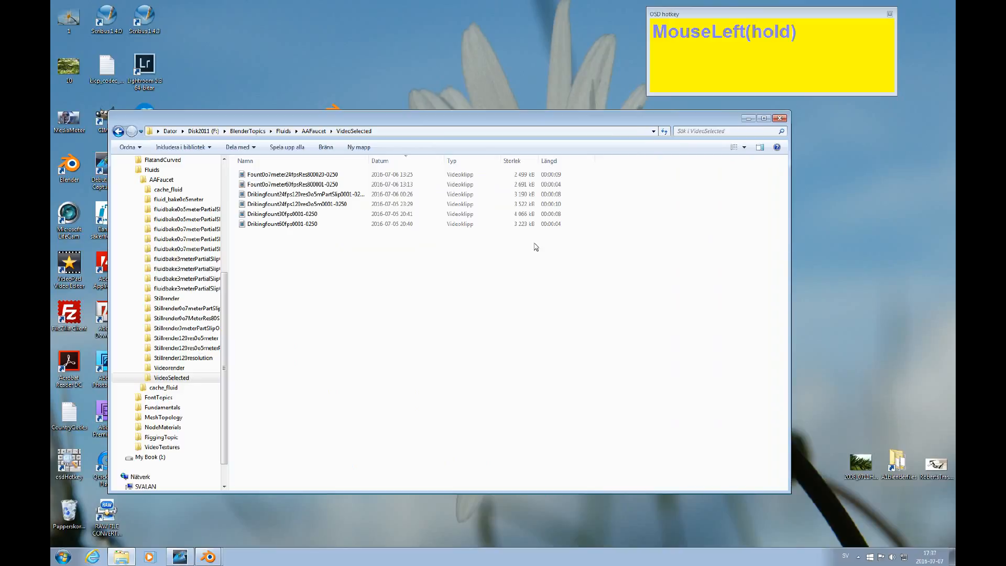
Play the Drikingfount60fps0001-0250 and Drikingfount30fps0001-0250 clips to compare the fountain's water speed, closing each after viewing
left_click(275, 226)
double_click(276, 225)
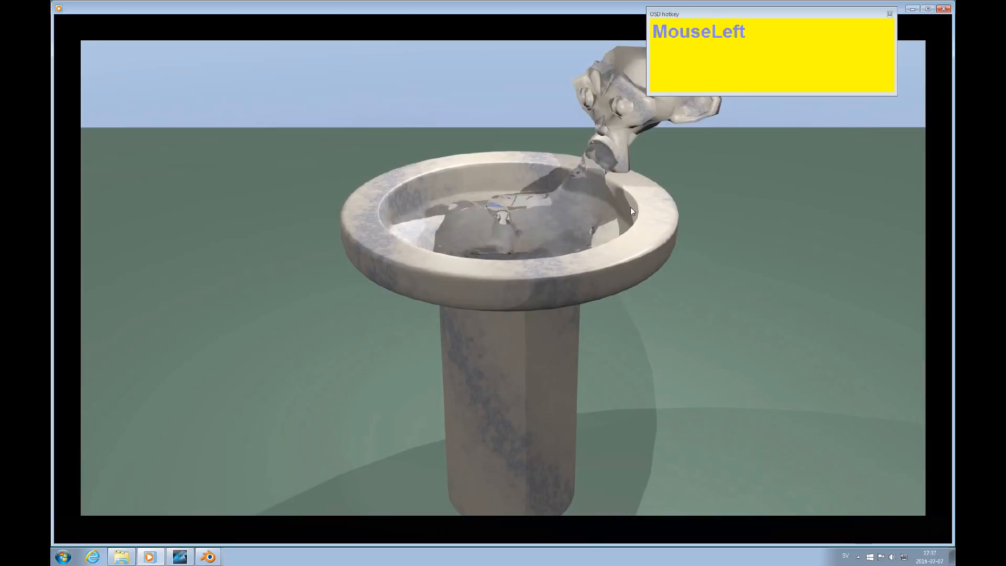
left_click(942, 8)
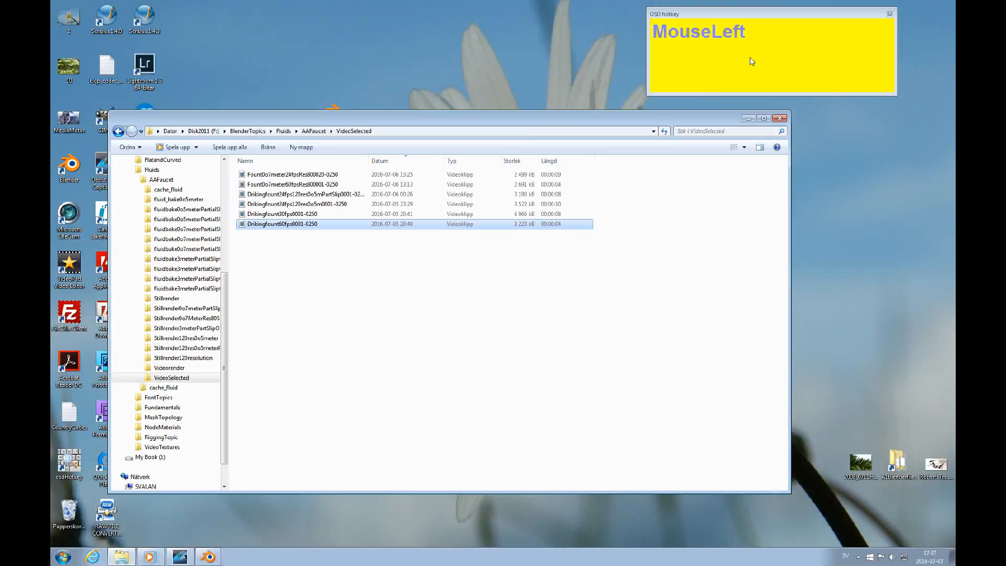
double_click(307, 215)
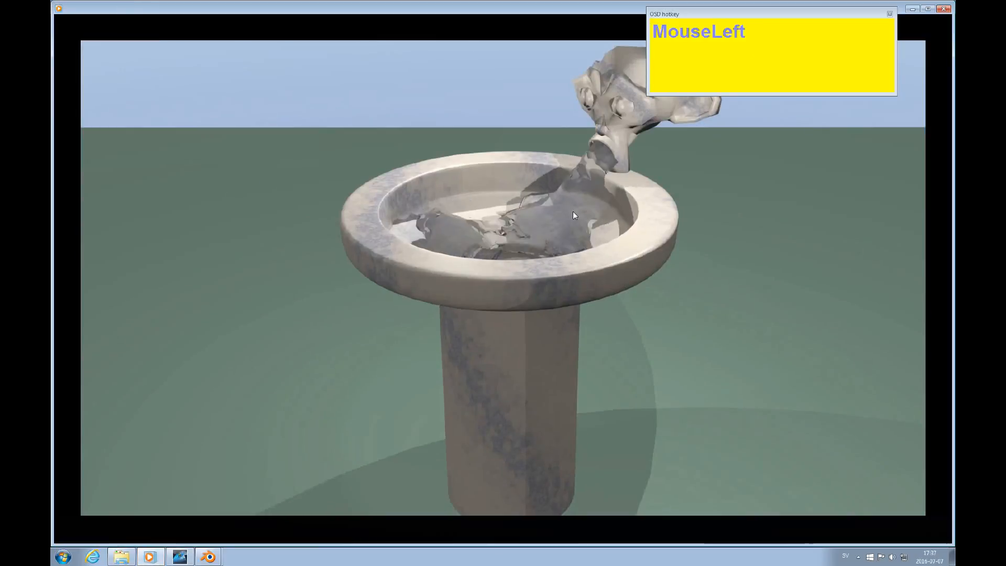
left_click(945, 9)
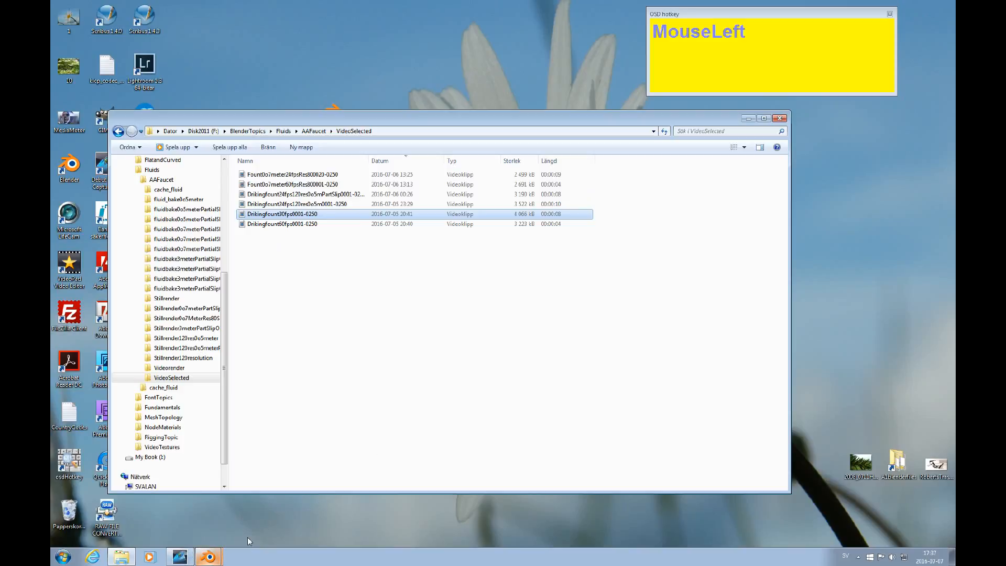
Switch to the Blender window with the rendered bowl and set the fluid domain's surface subdivisions to 0
left_click(250, 519)
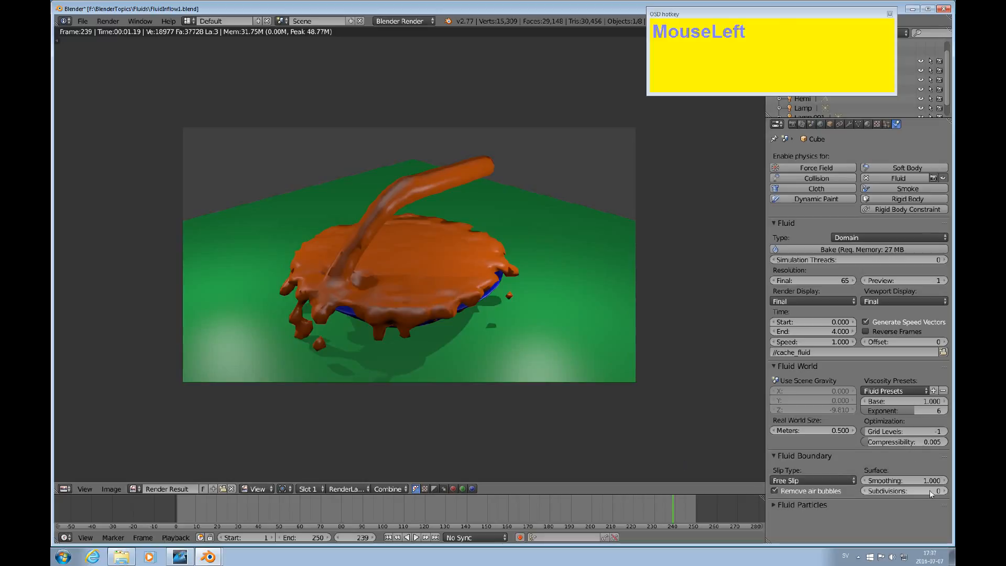
left_click(930, 493)
key("BackSpace")
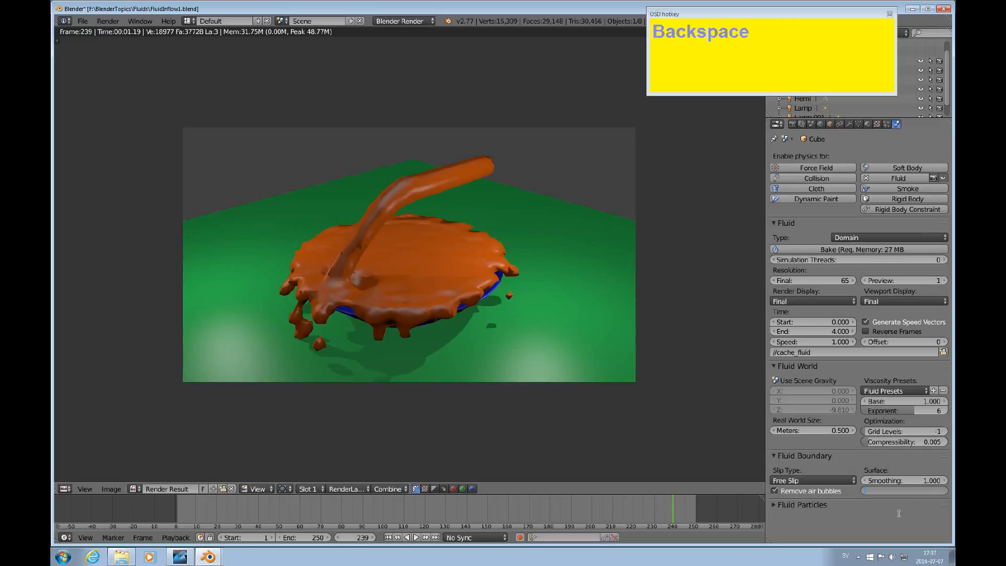
type("0")
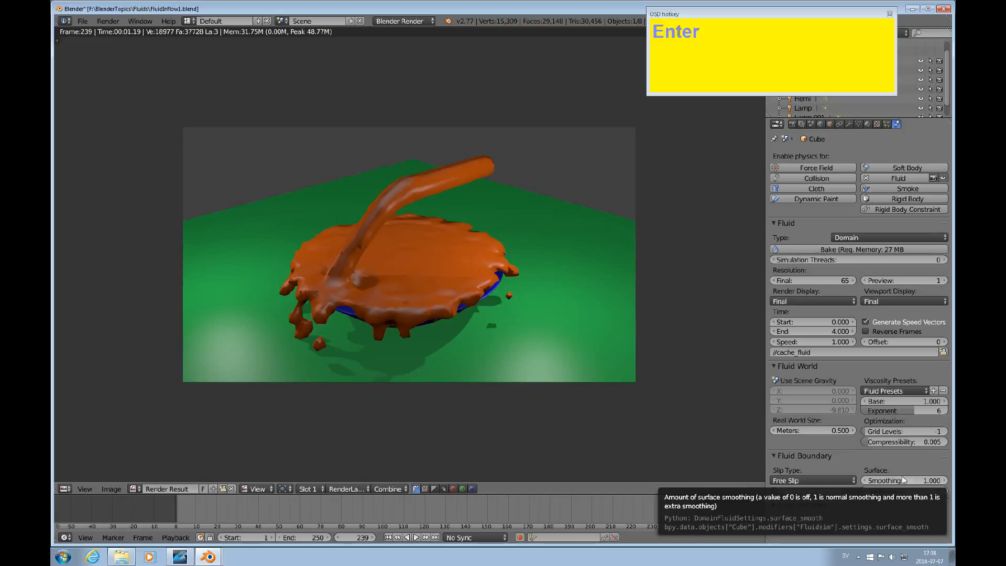
Try a final resolution of 100 for the fluid domain and restore it to 65
left_click(826, 281)
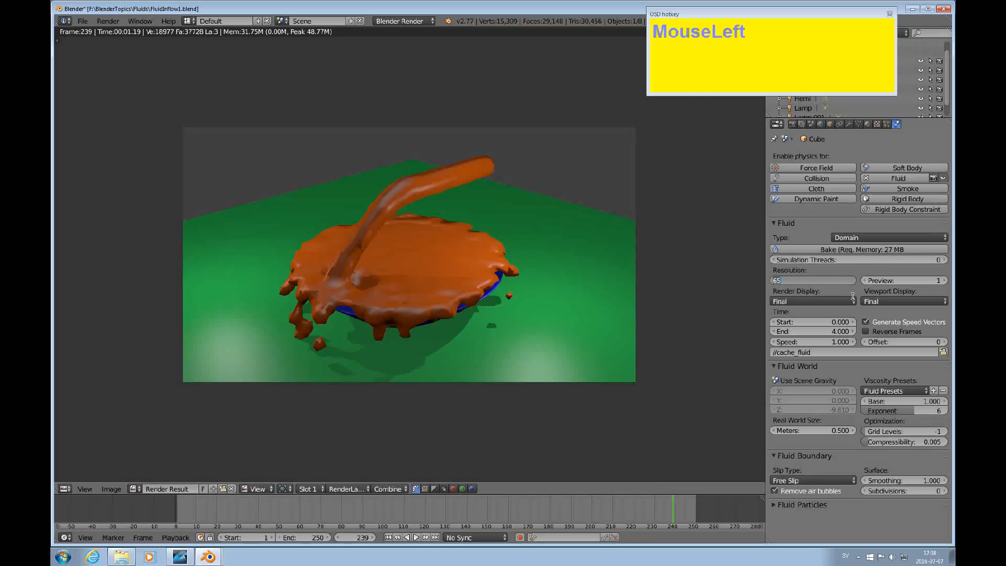
type("1")
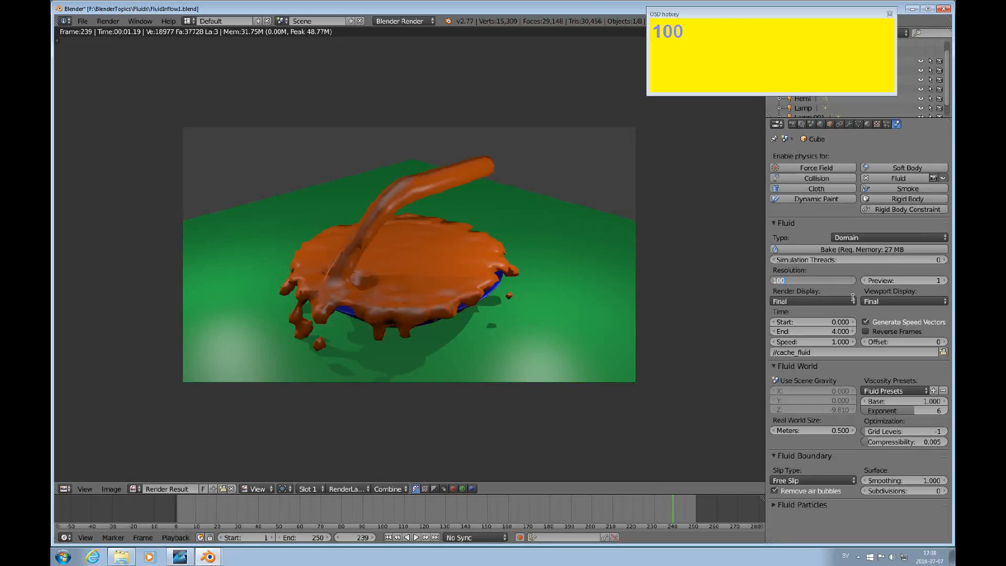
type("00")
key("BackSpace")
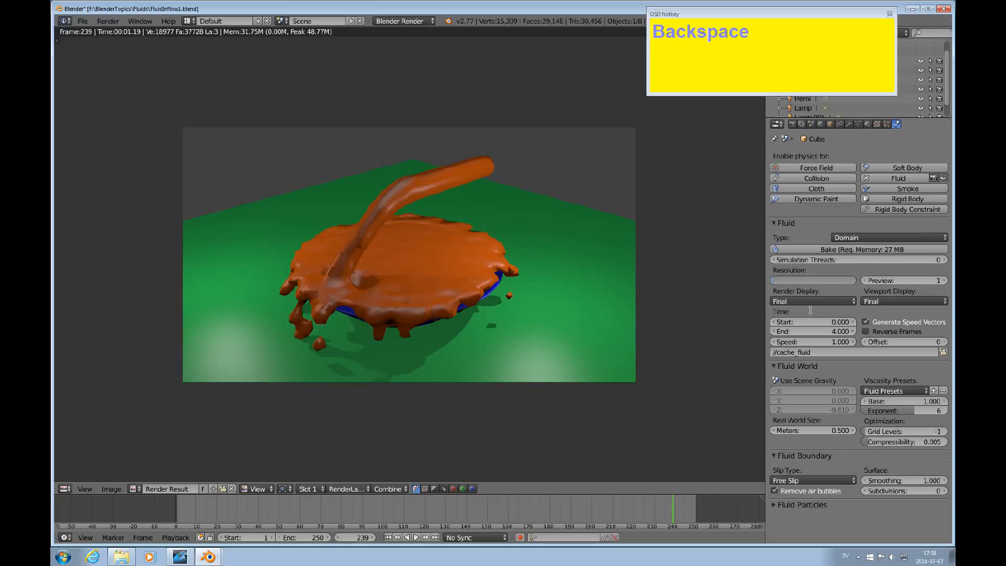
type("65")
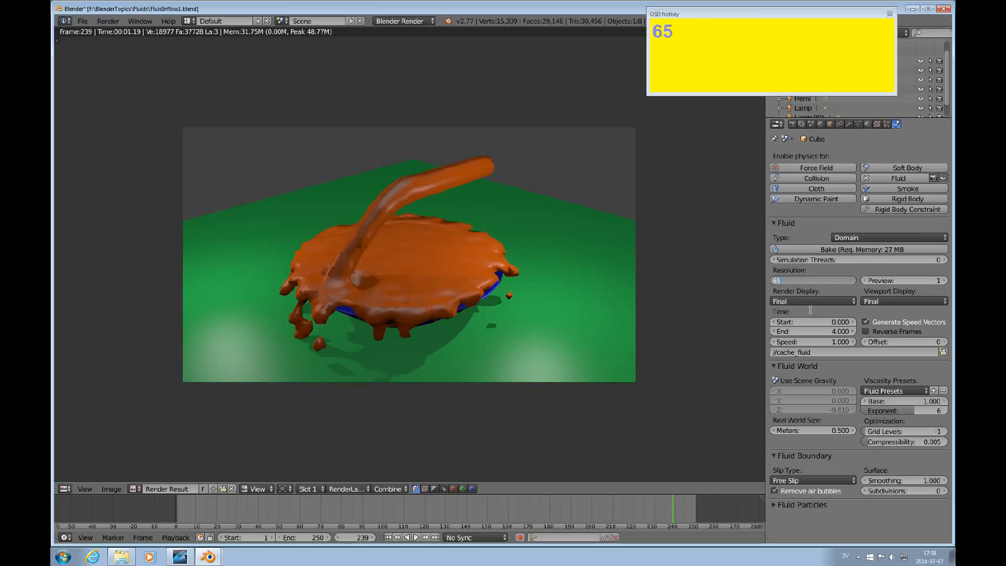
key("Return")
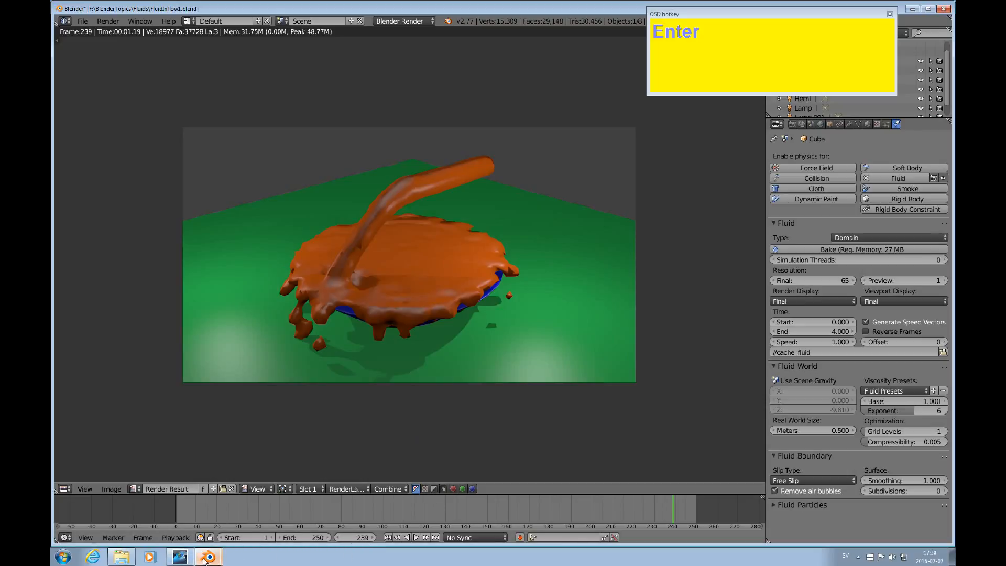
Switch to the file explorer and play the two Drikingfount24fps120res0o5m clips, without and with partial slip, closing each after viewing
left_click(122, 557)
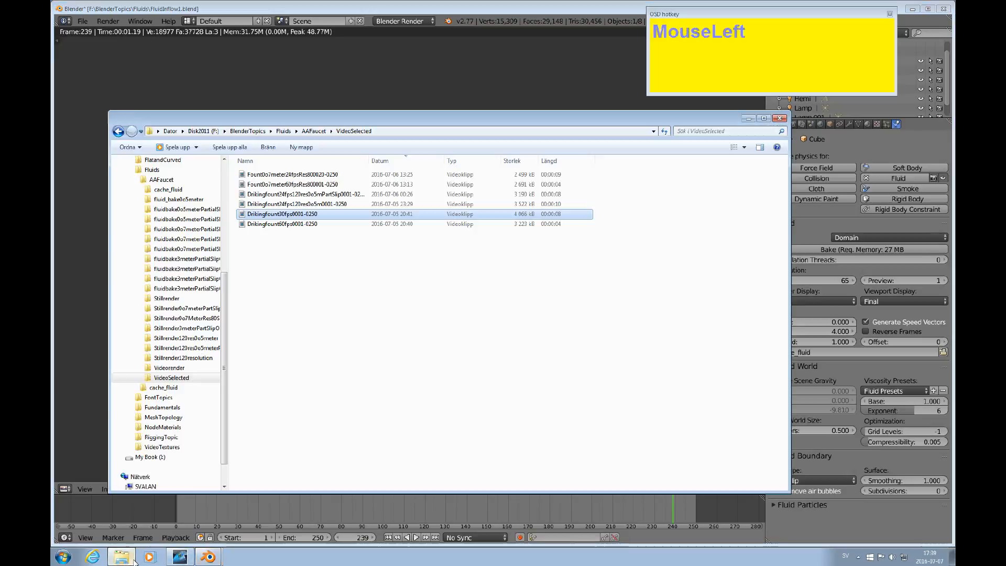
double_click(307, 204)
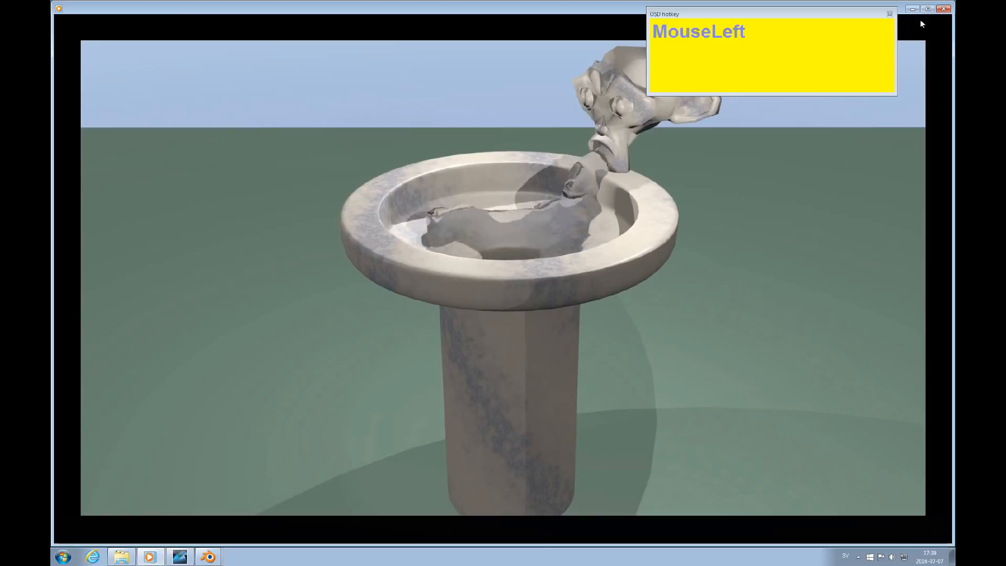
left_click(944, 9)
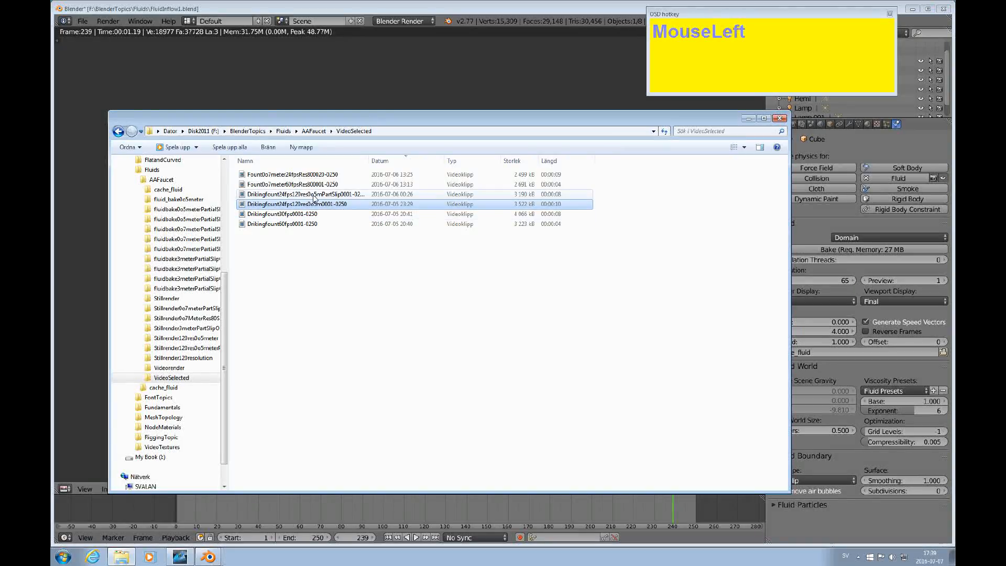
double_click(314, 195)
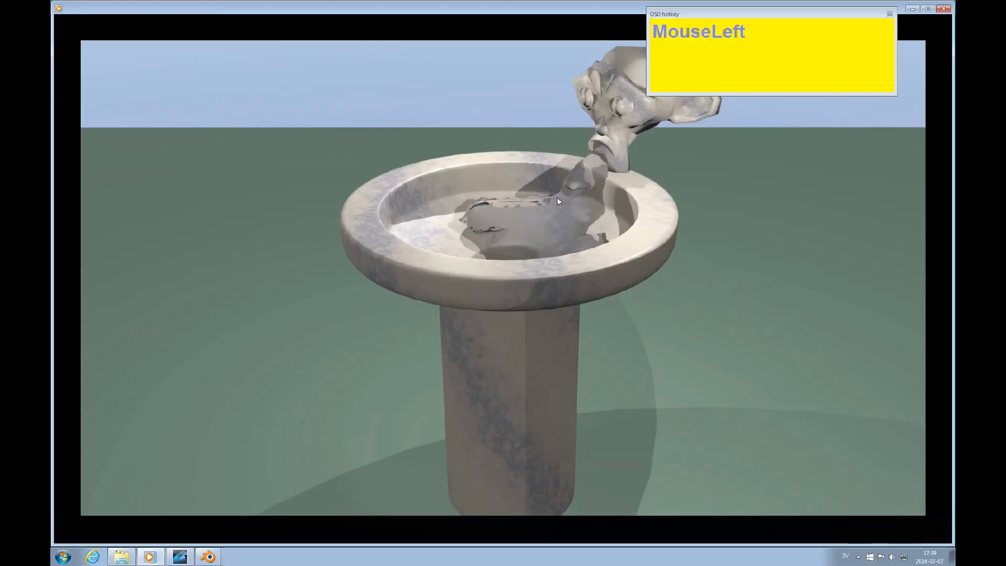
left_click(943, 9)
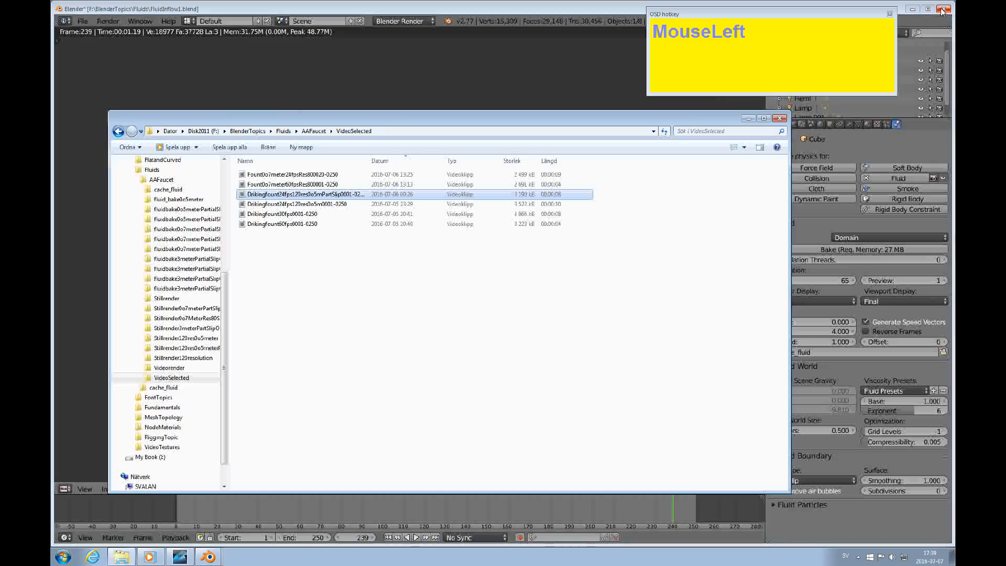
Play the Fount0o7meter60fpsRes80 and Fount0o7meter24fpsRes80 clips to compare the 0.7 meter fountain at both frame rates
double_click(288, 185)
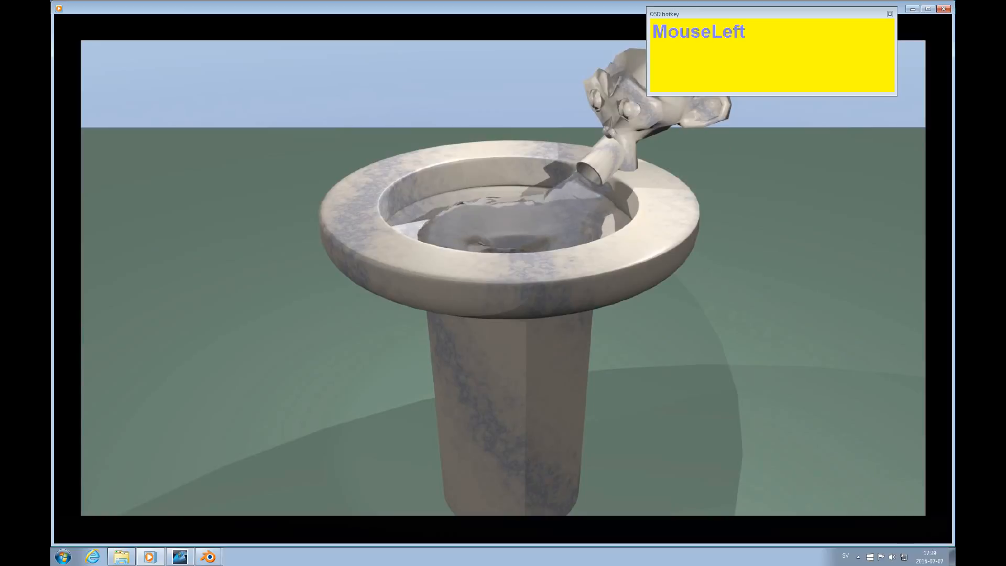
left_click(945, 9)
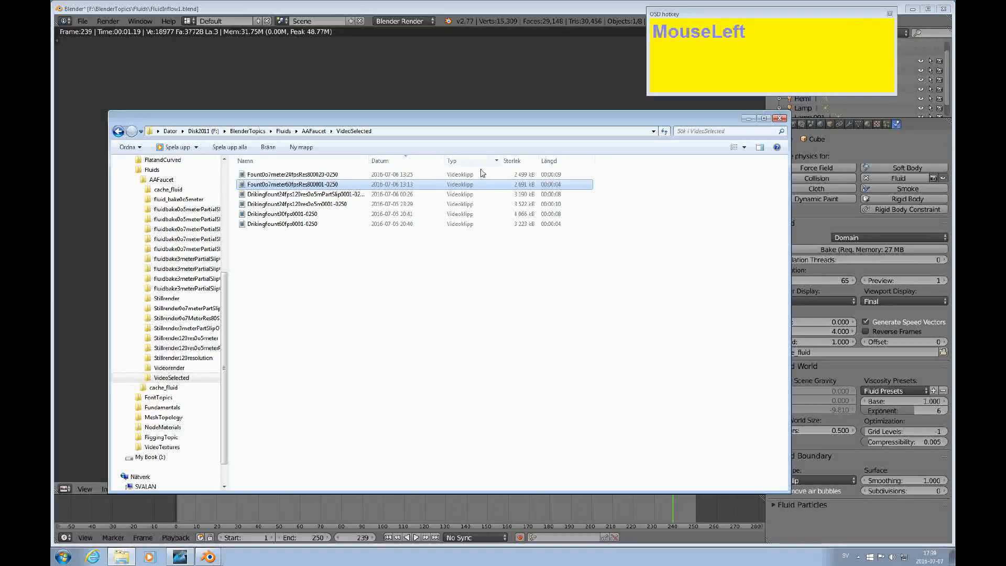
double_click(301, 174)
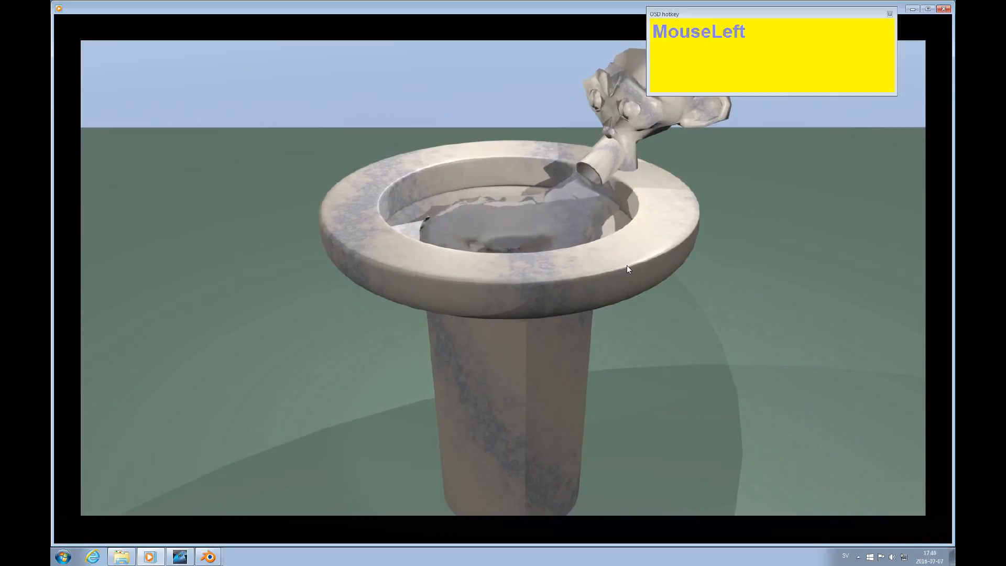
left_click(944, 9)
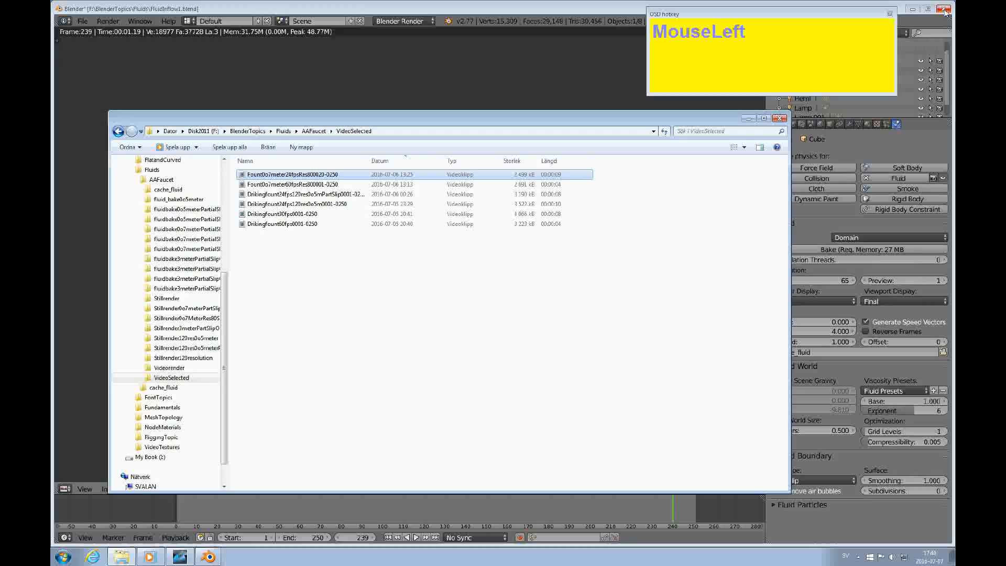
Open the DrinkingFount0o7meter120resPartlSlipSub3smo3 Blender file from the AAFaucet folder
left_click(312, 131)
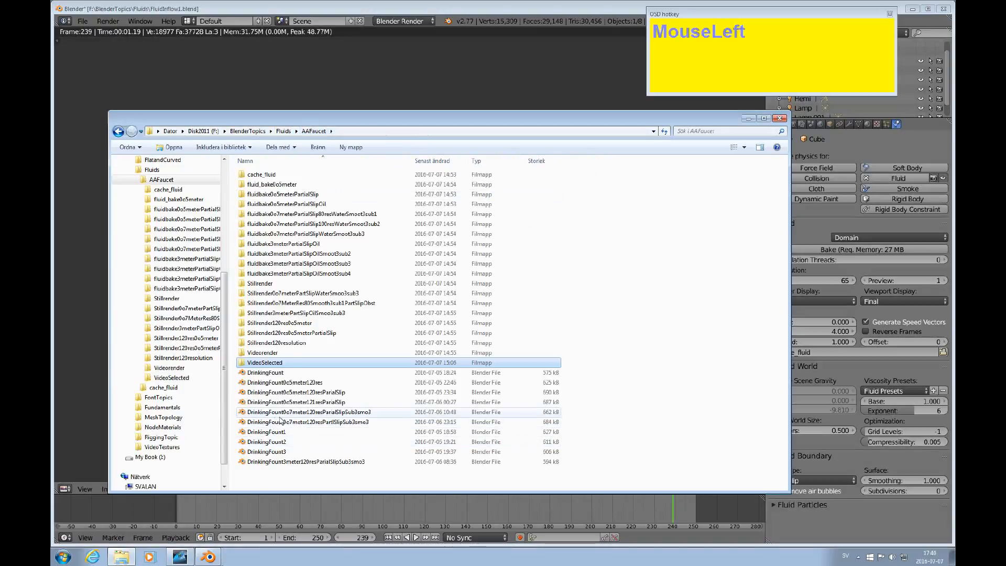
left_click(311, 425)
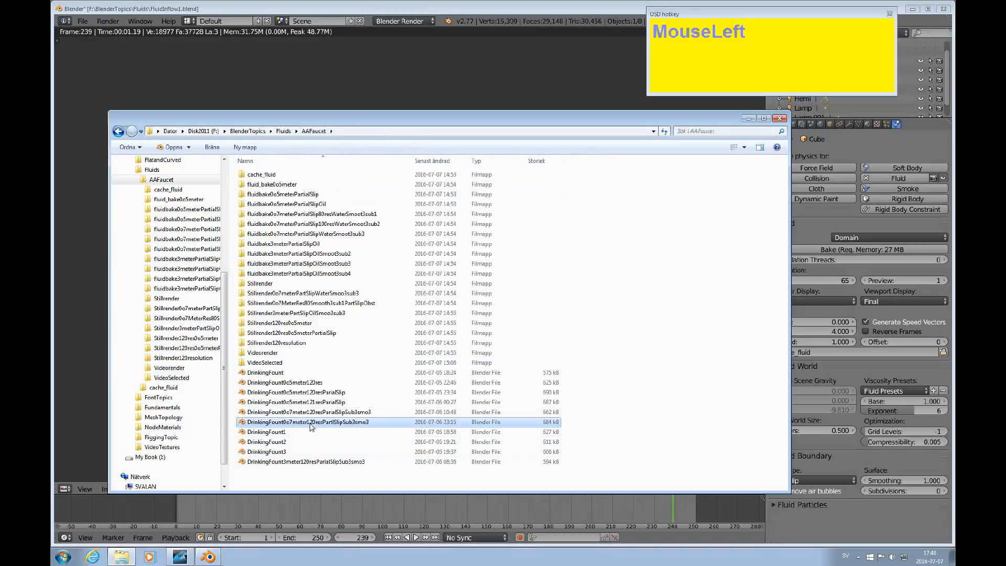
double_click(311, 425)
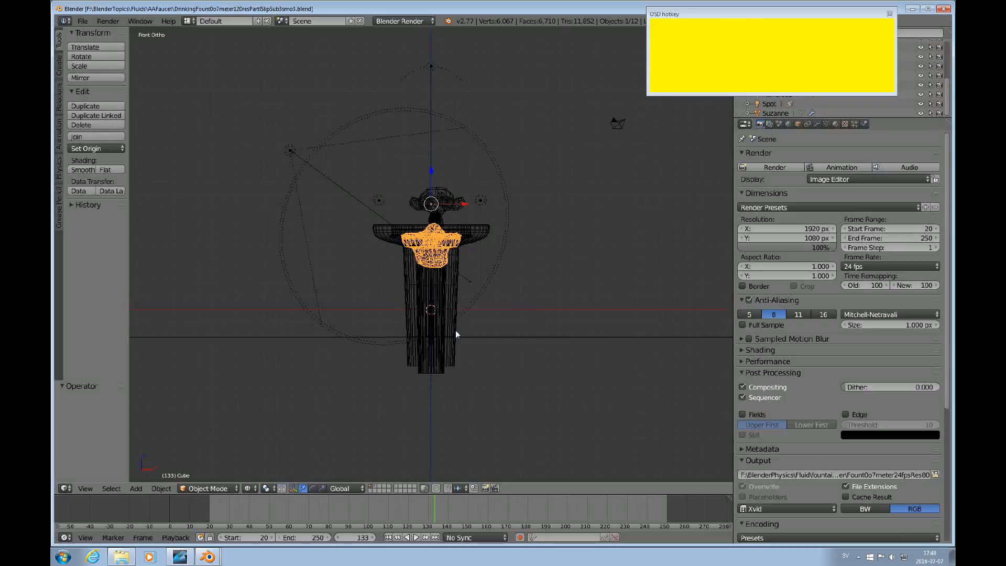
View the drinking fountain from above and set the viewport shading to Material
scroll(456, 333, "up", 3)
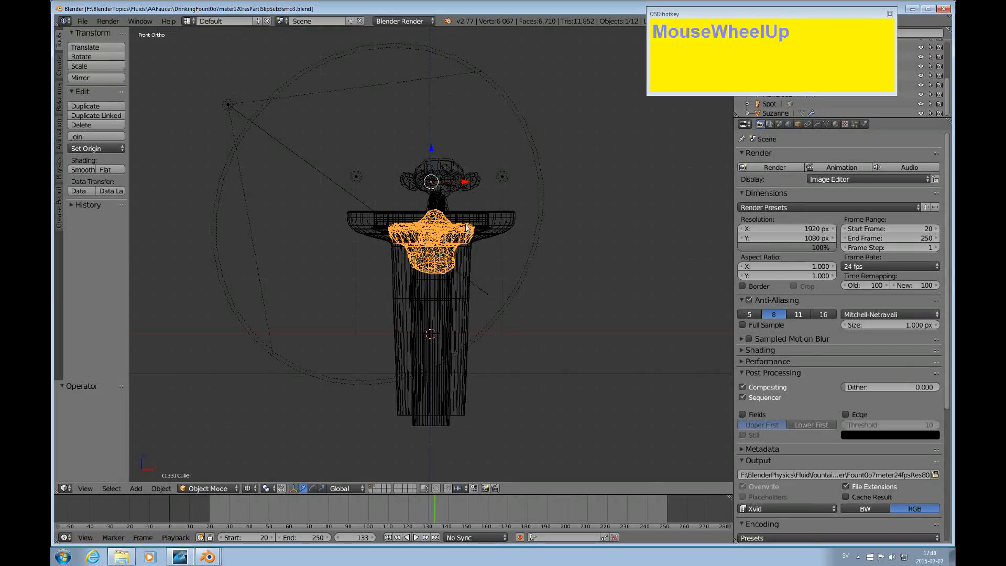
left_click_drag(466, 227, 411, 317, "alt")
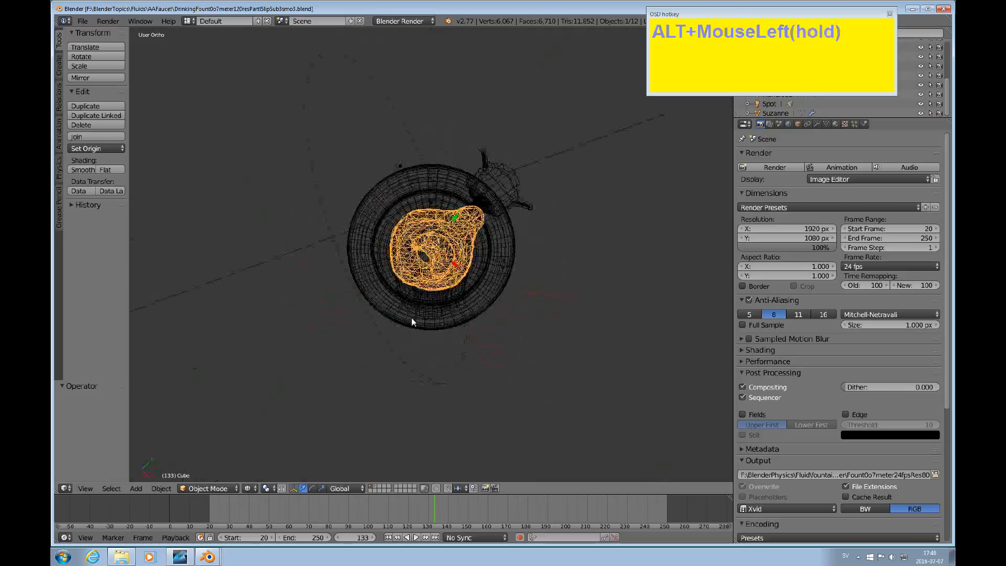
left_click(246, 489)
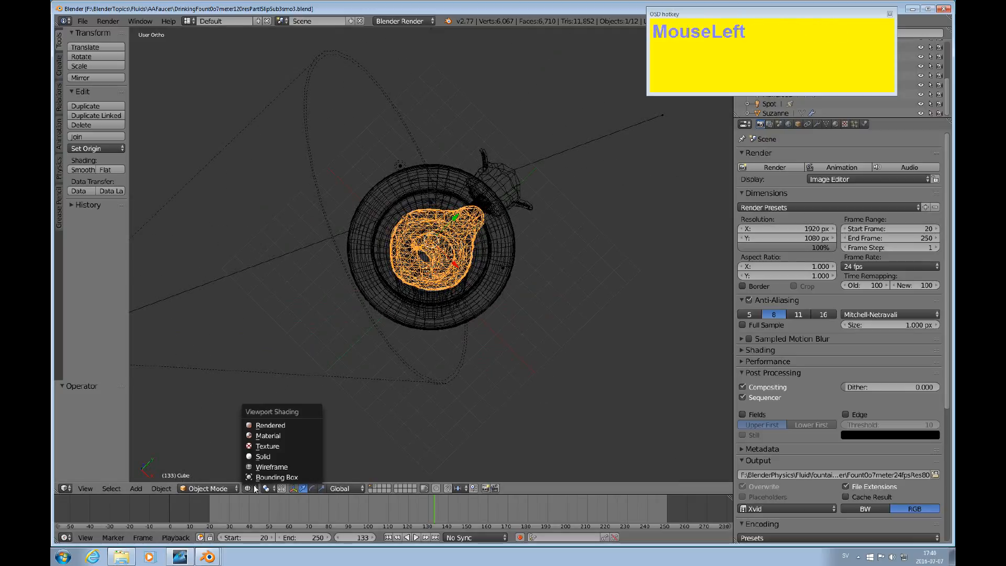
left_click(273, 436)
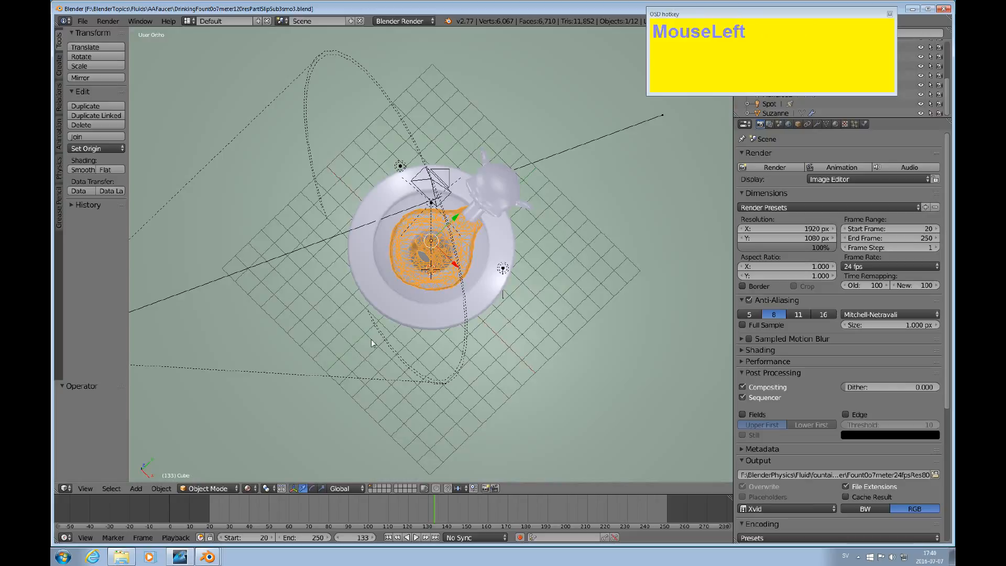
Set the viewport shading to Rendered and inspect the water around the drinking fountain's drain at an angle and from above
scroll(412, 317, "up", 2)
scroll(413, 317, "up", 6)
scroll(414, 317, "down", 3)
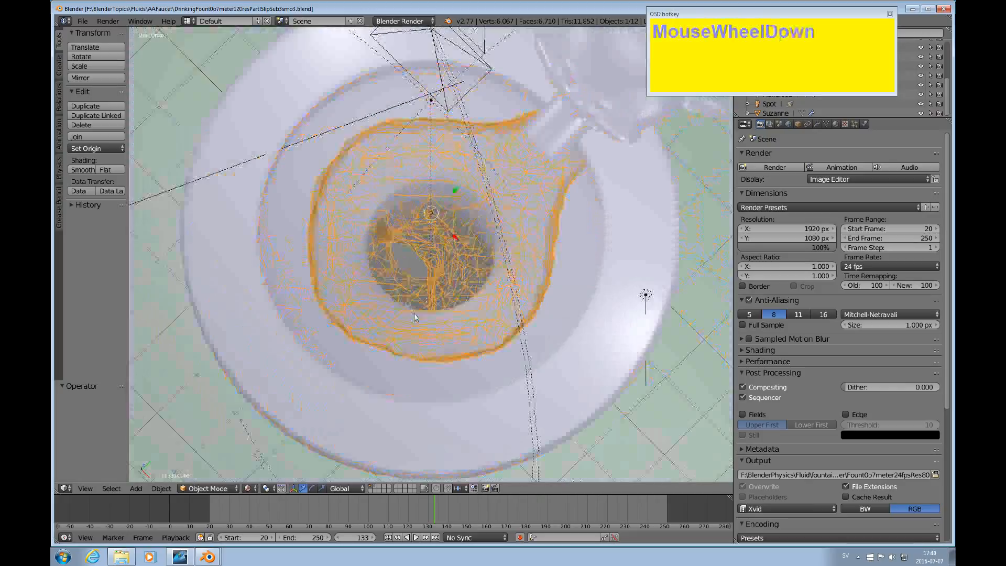
left_click_drag(441, 334, 293, 456, "alt")
left_click(254, 489)
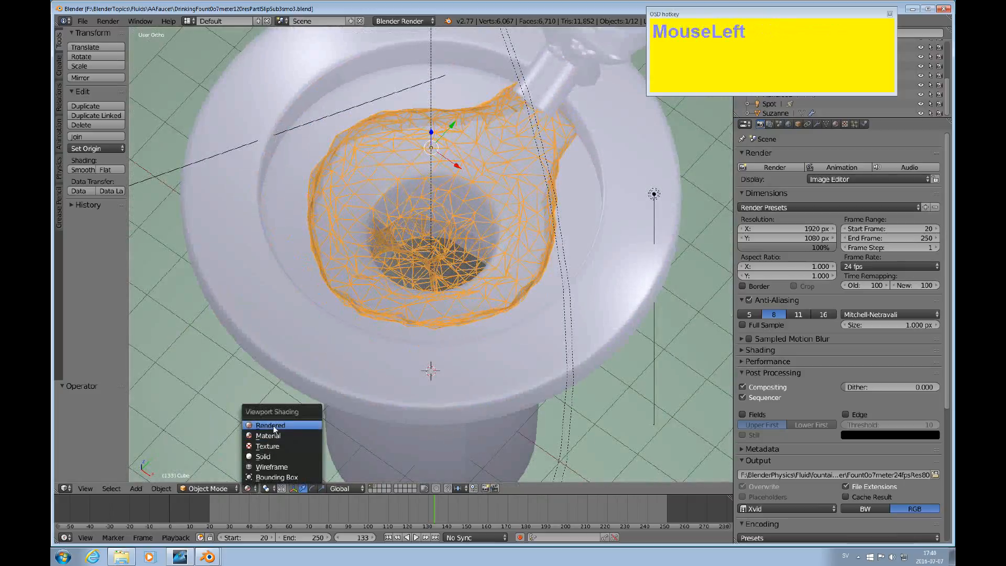
left_click(274, 427)
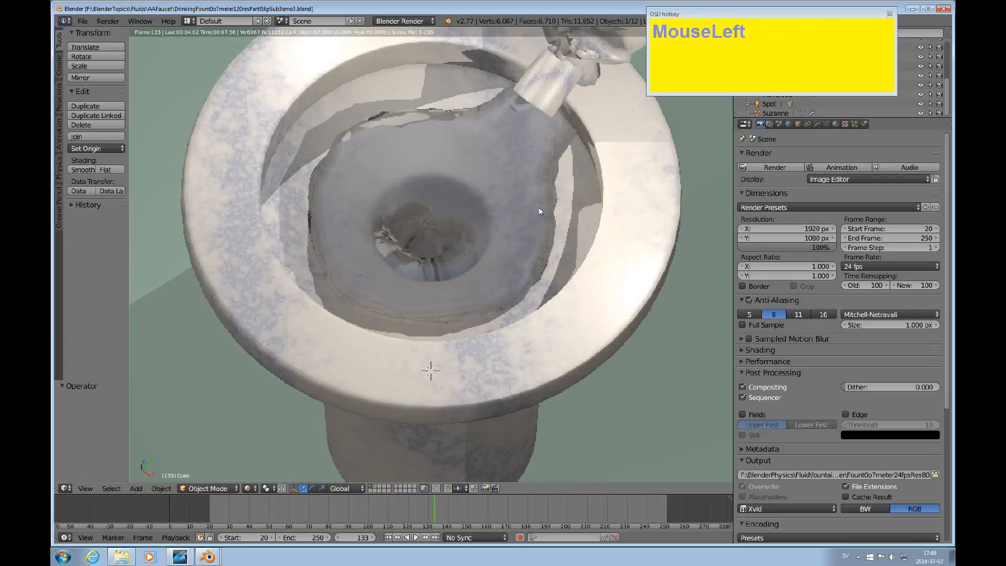
middle_click_drag(513, 241, 483, 291)
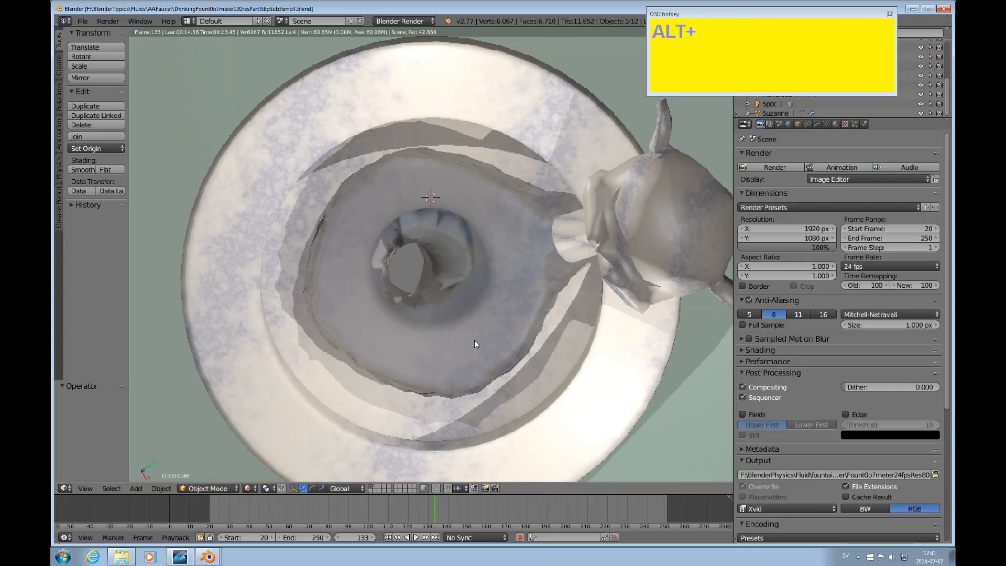
Show the whole drinking fountain from the front in Wireframe shading
key("KP_1")
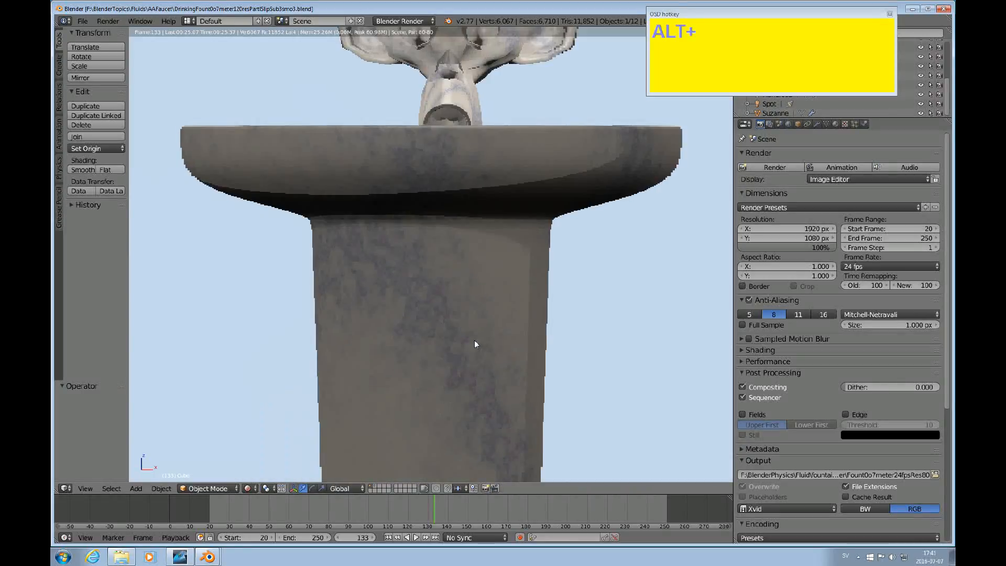
scroll(456, 155, "down", 2)
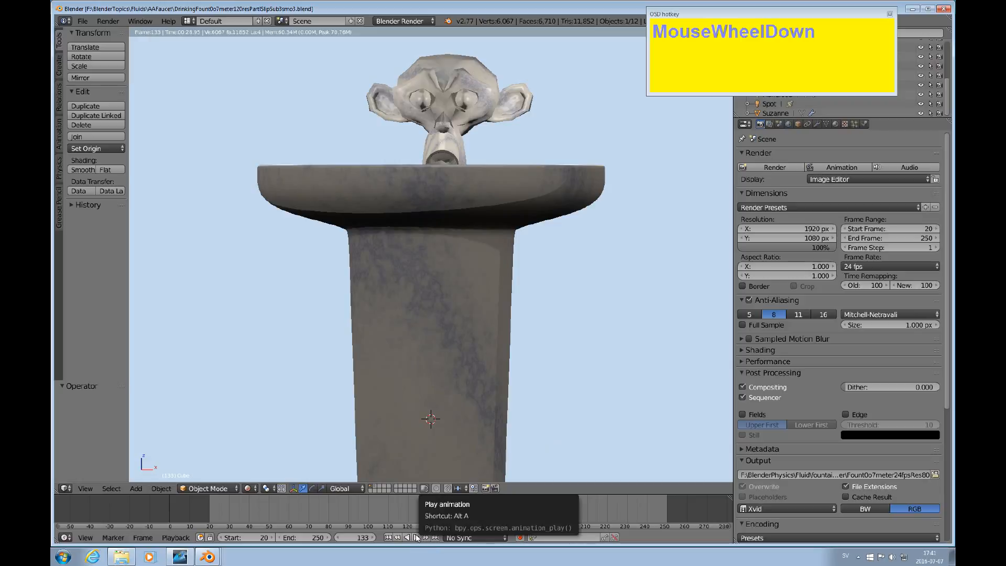
scroll(458, 370, "down", 3)
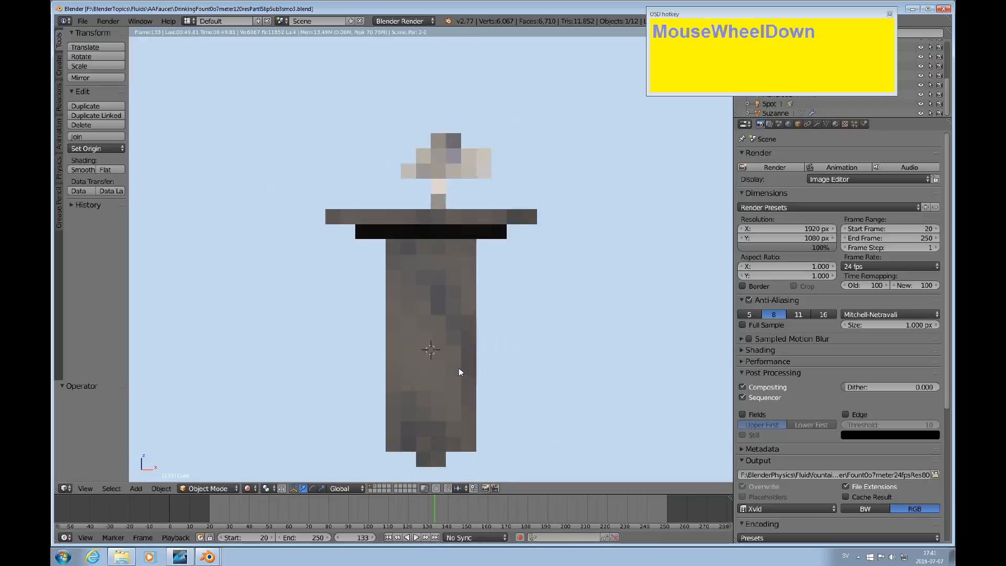
left_click(253, 489)
left_click(260, 465)
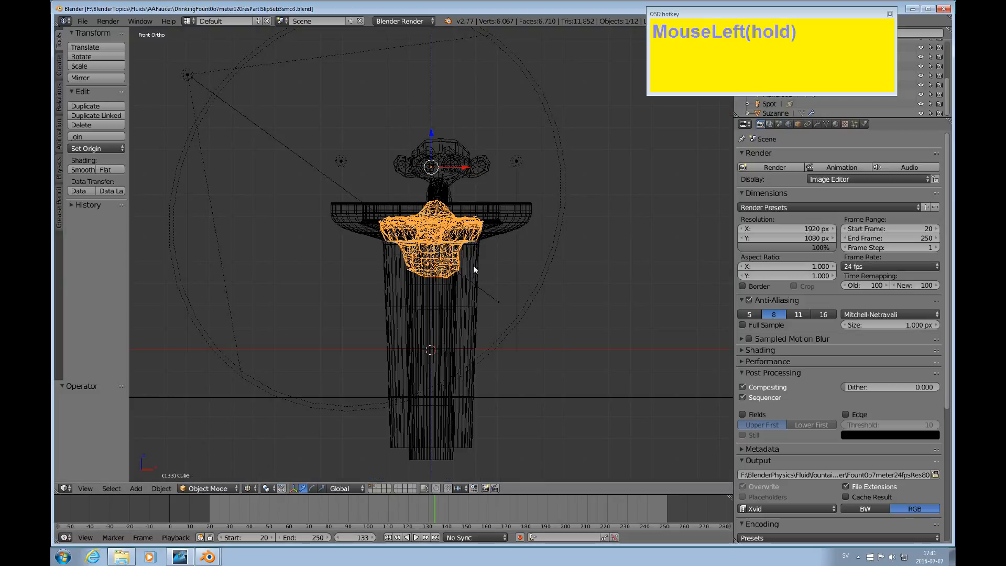
Play the fluid animation to watch the water inside the wireframe pedestal, and stop the playback
left_click(416, 537)
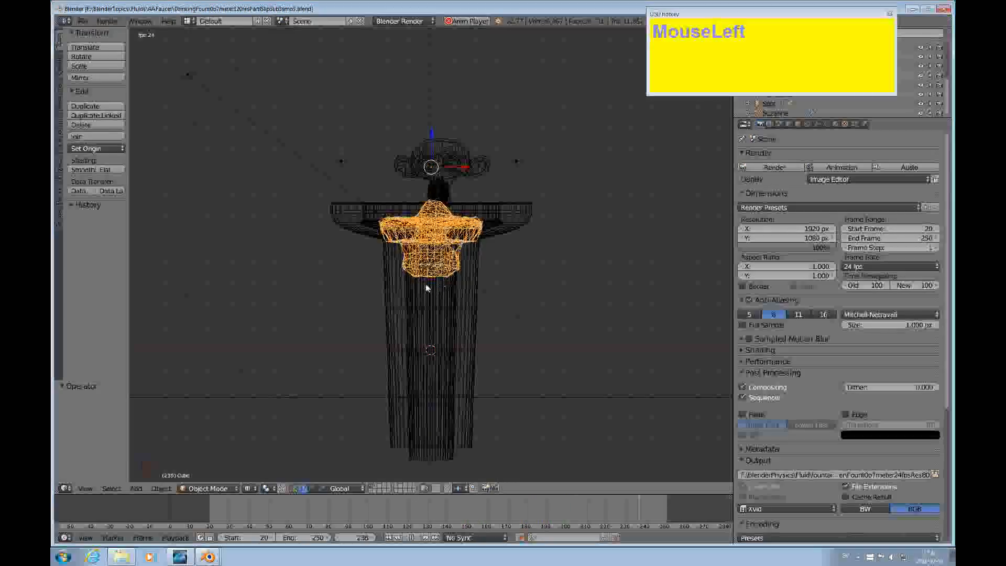
mouse_move(451, 285)
left_mouse_down("alt")
mouse_move(449, 293)
mouse_move(450, 285)
left_mouse_up("alt")
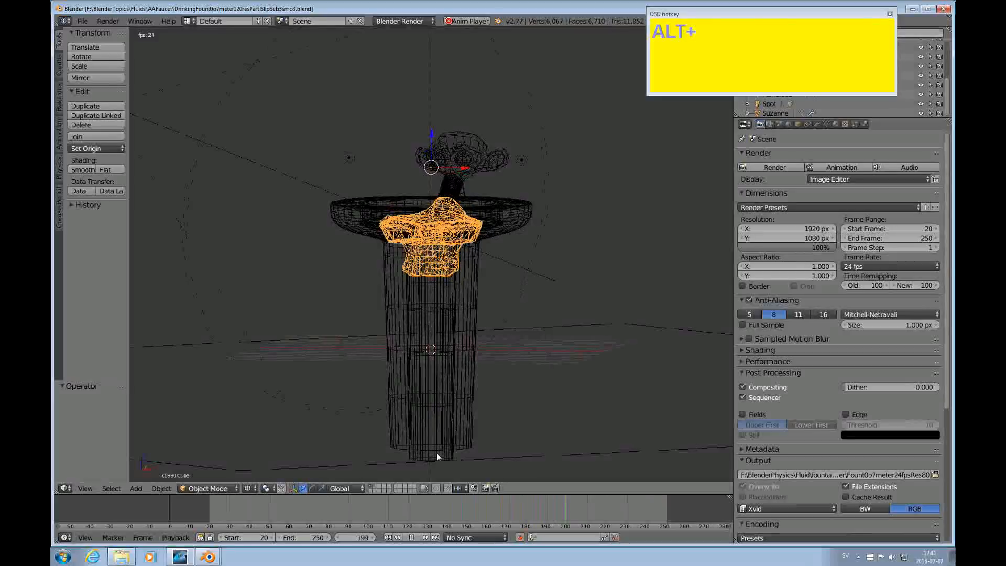
left_click(411, 537)
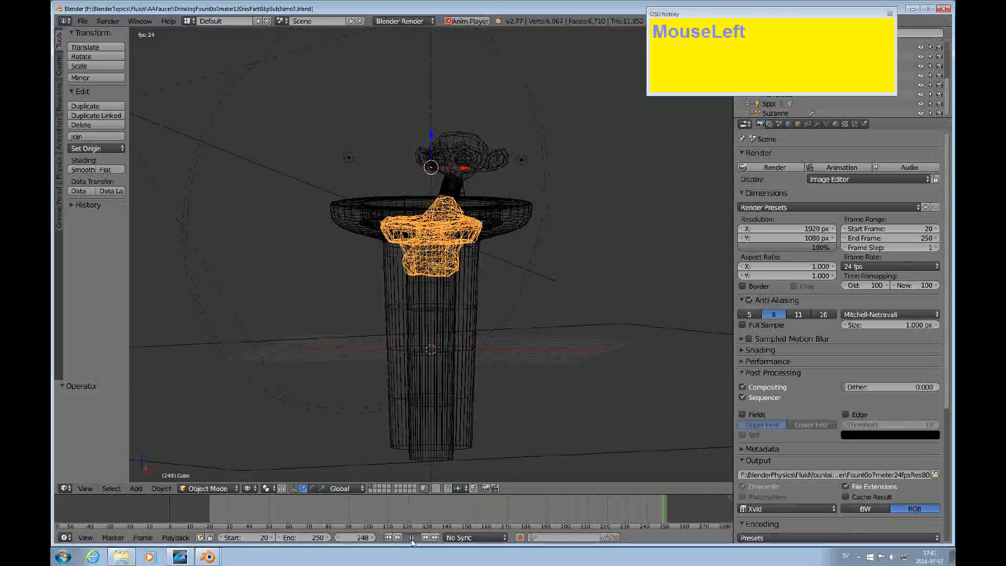
Close the current fountain file and open DrinkingFount3 from the AAFaucet folder, showing its scene in a 3D View
left_click(944, 10)
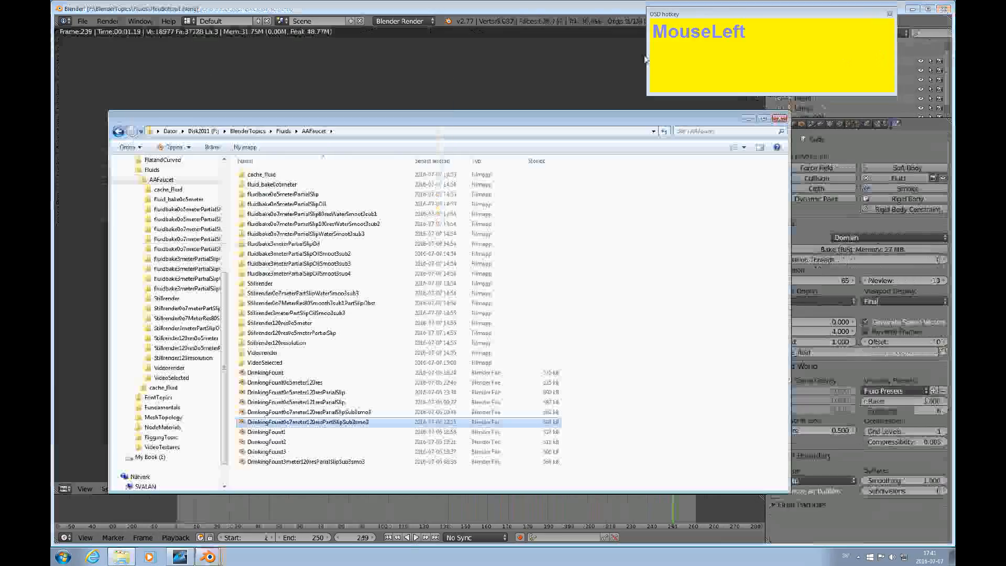
double_click(287, 452)
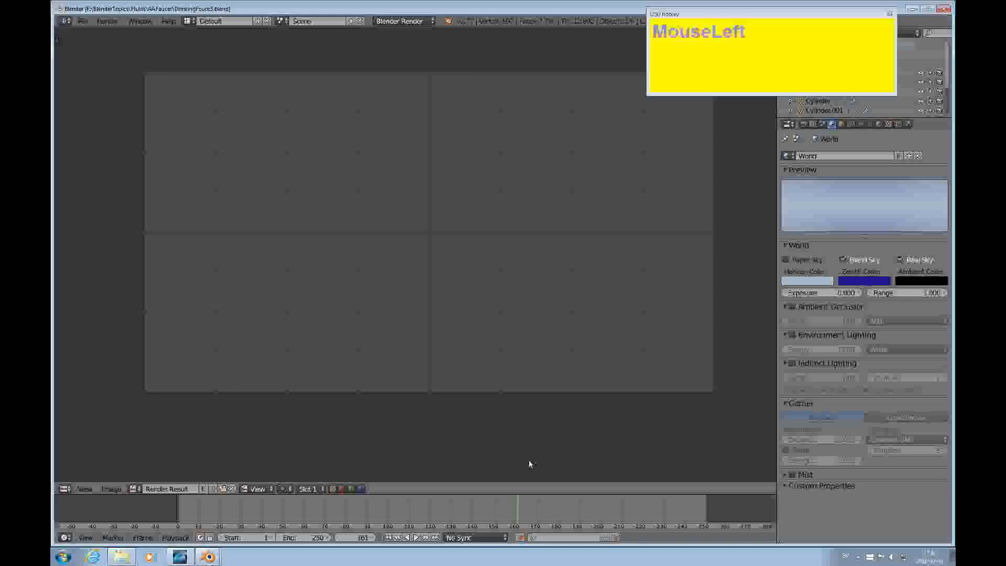
left_click(64, 489)
left_click(90, 475)
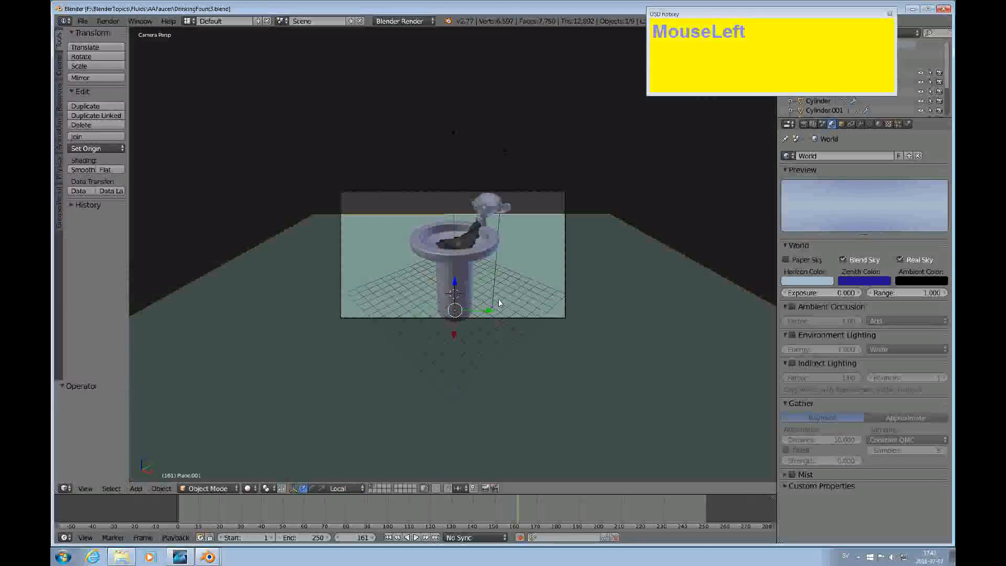
View the DrinkingFount3 scene from the front in wireframe and play its fluid animation
key("KP_1")
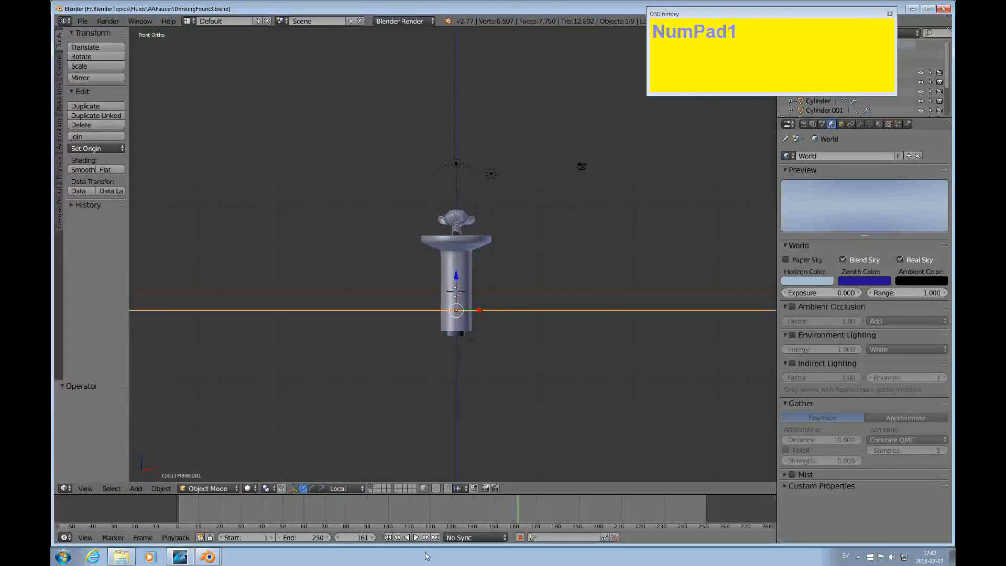
key("z")
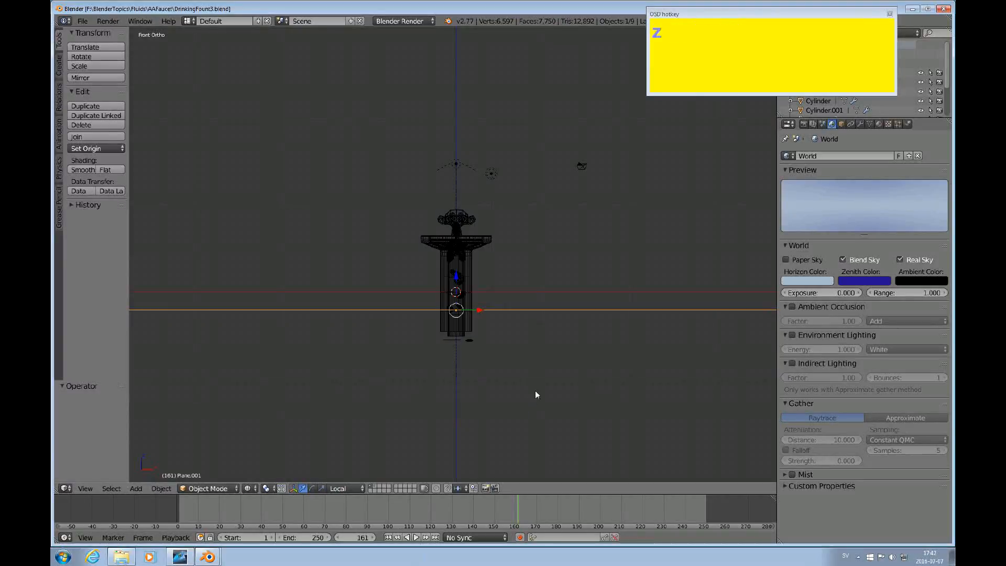
scroll(501, 370, "up", 2)
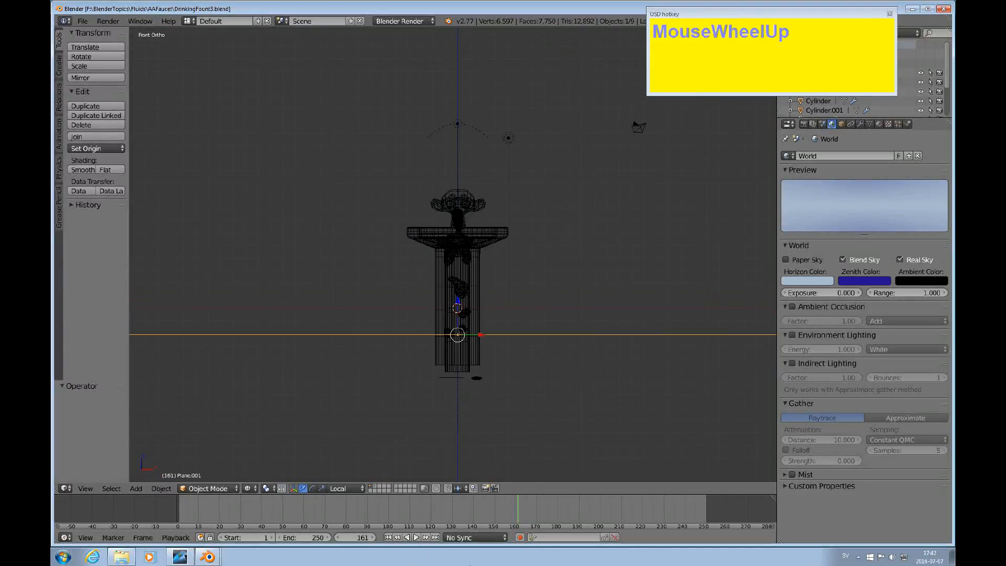
left_click(416, 537)
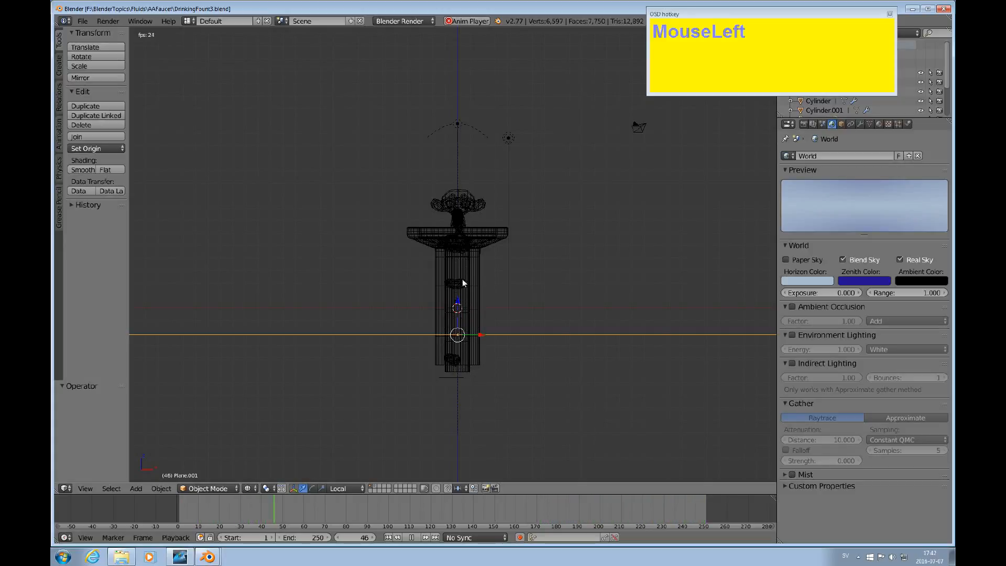
Select the plane below the pedestal and watch the playing water in the bowl from an angled close-up in Material shading
right_click(462, 379)
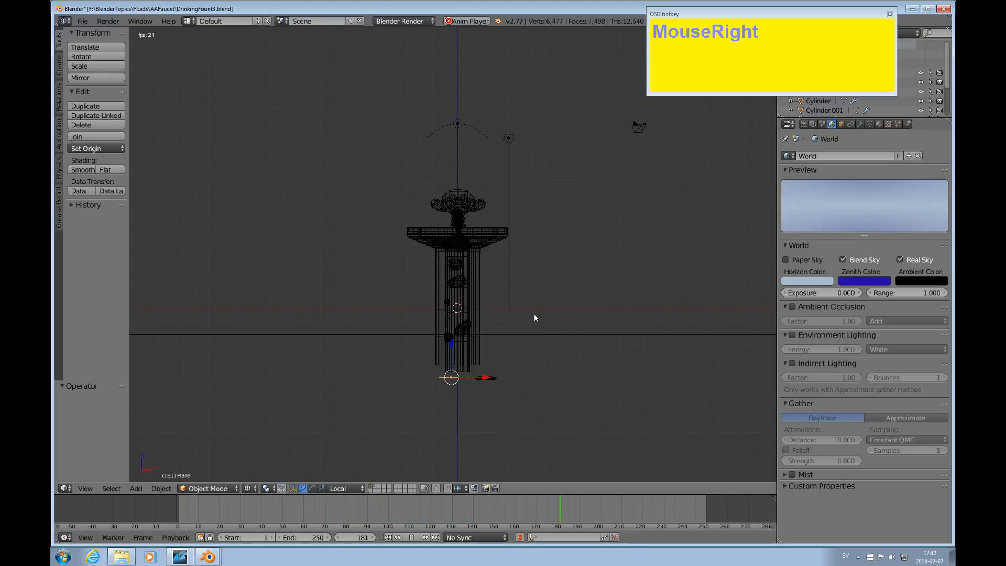
left_click(266, 488)
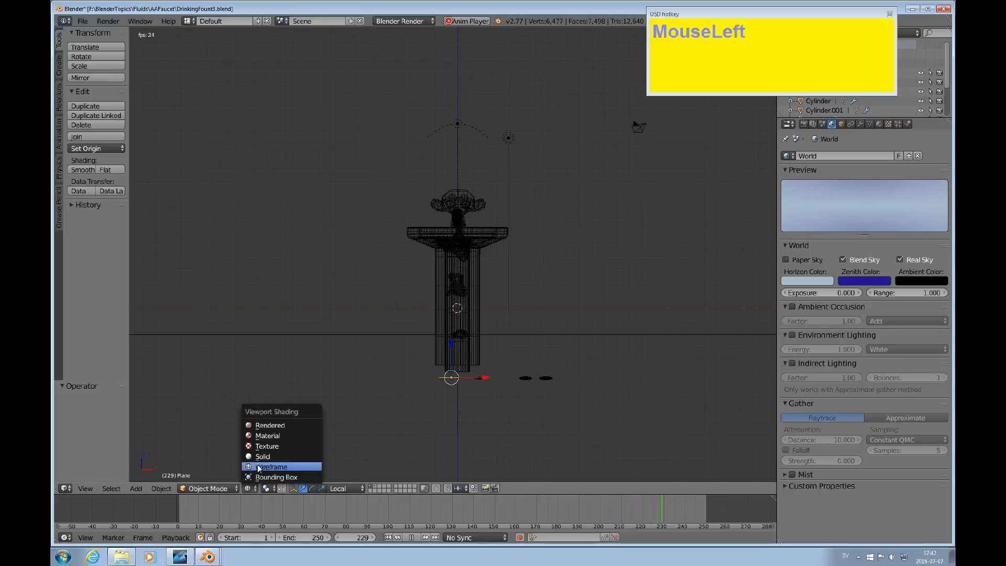
left_click(268, 436)
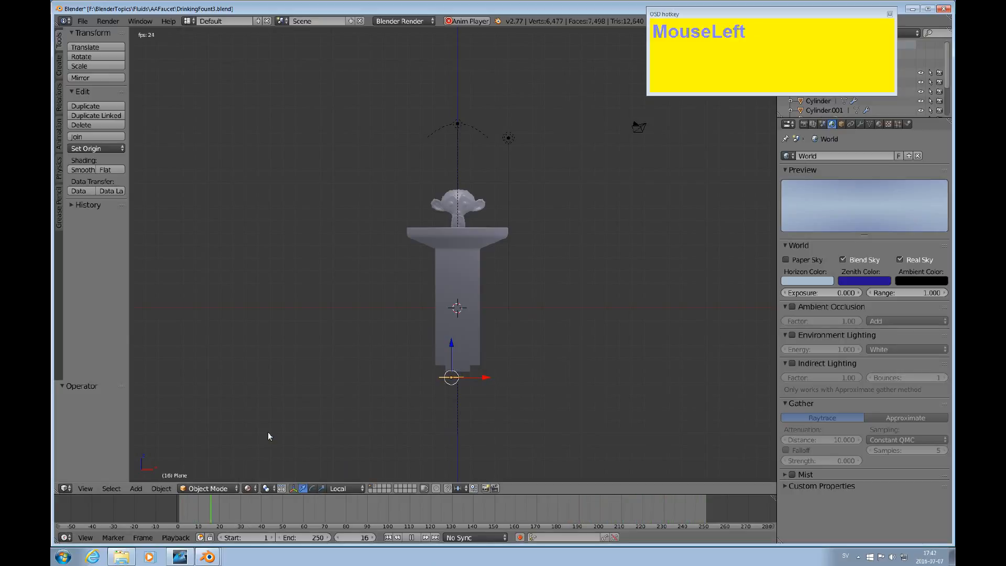
left_click_drag(518, 332, 496, 369, "alt")
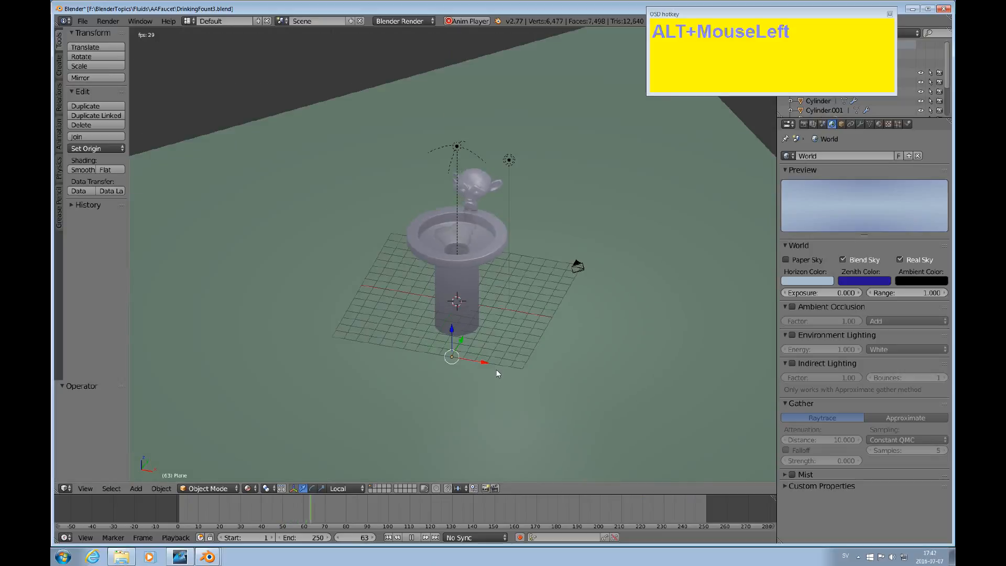
scroll(506, 349, "up", 6)
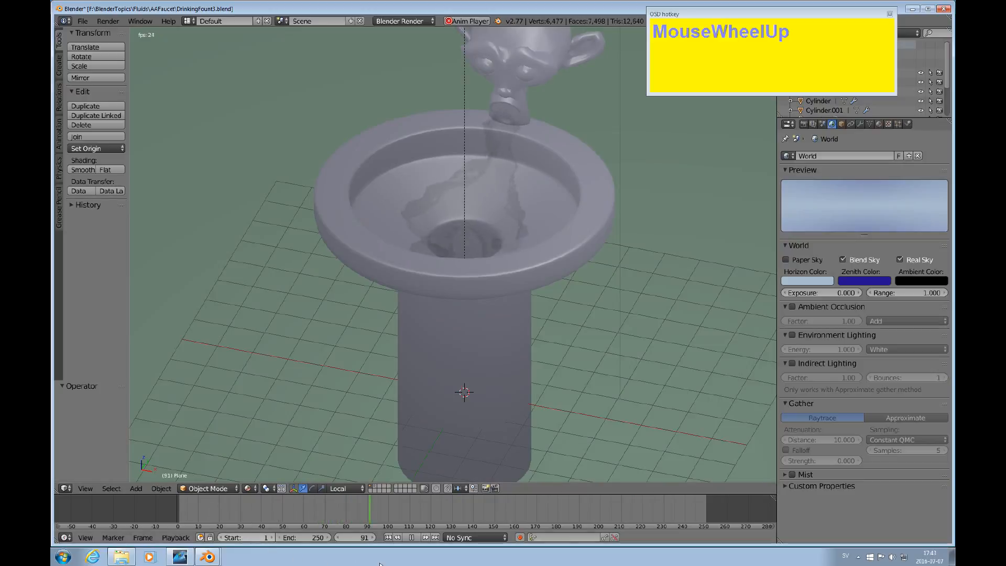
Stop the animation and select the fluid mesh in the bowl using Wireframe shading
left_click(410, 538)
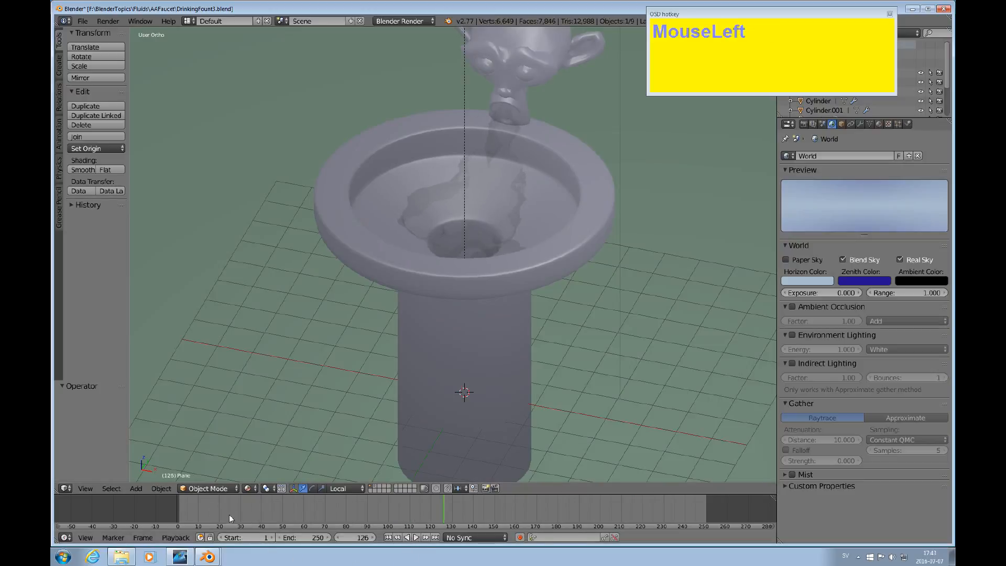
left_click(249, 488)
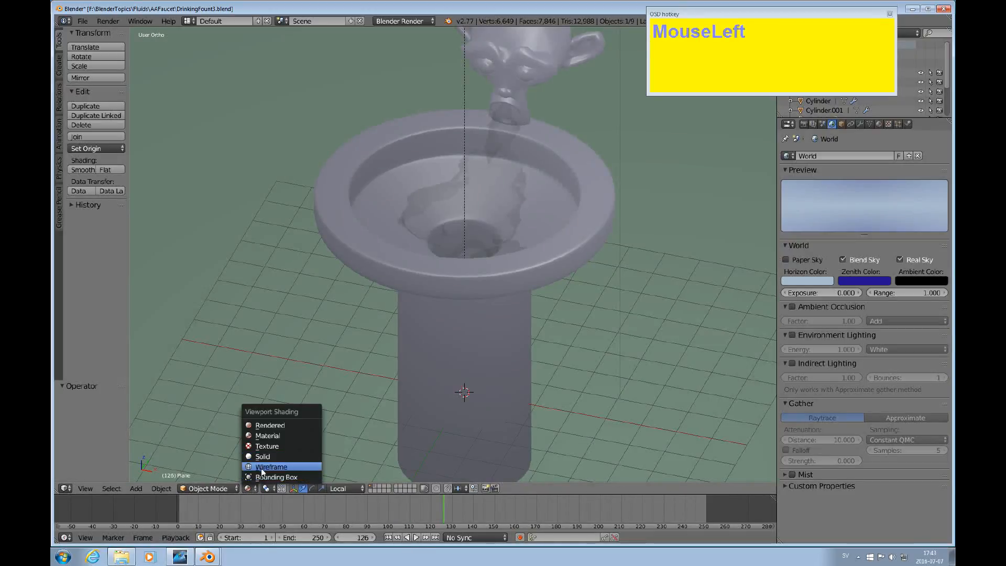
left_click(264, 467)
right_click(502, 204)
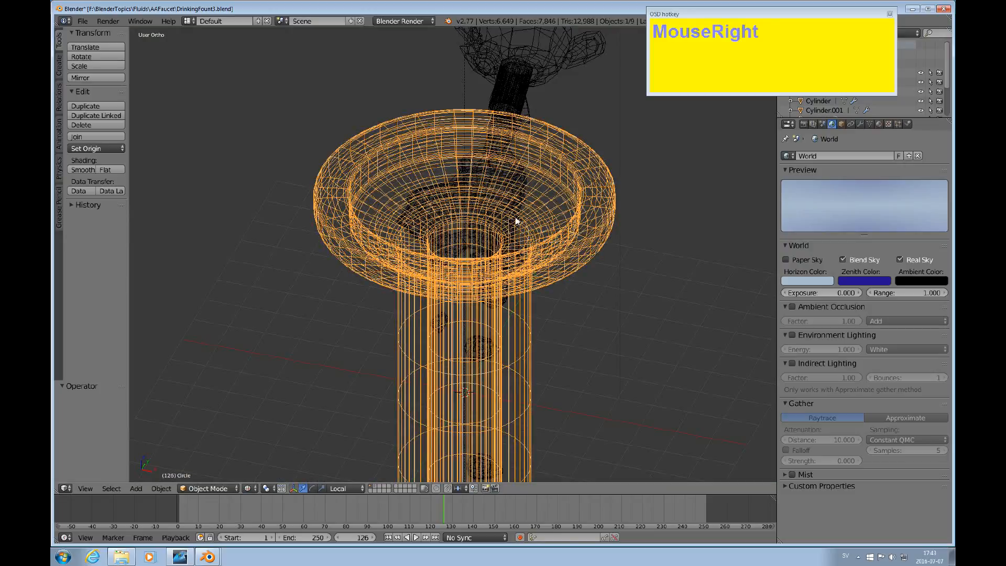
right_click(518, 201)
Show the selected fluid domain's physics settings and examine its mesh around the drain from several angles
scroll(518, 200, "up", 5)
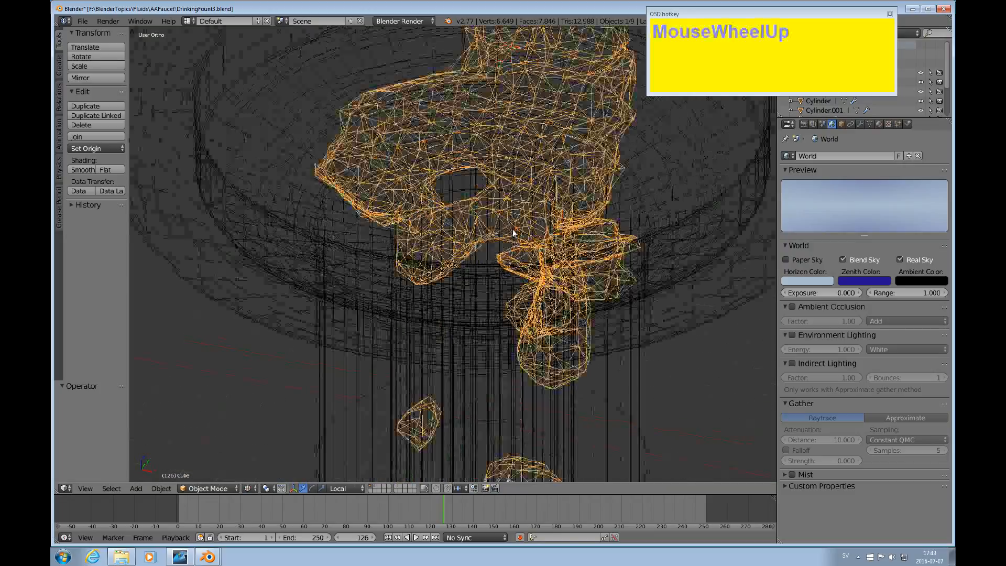
left_click_drag(547, 235, 616, 193, "alt")
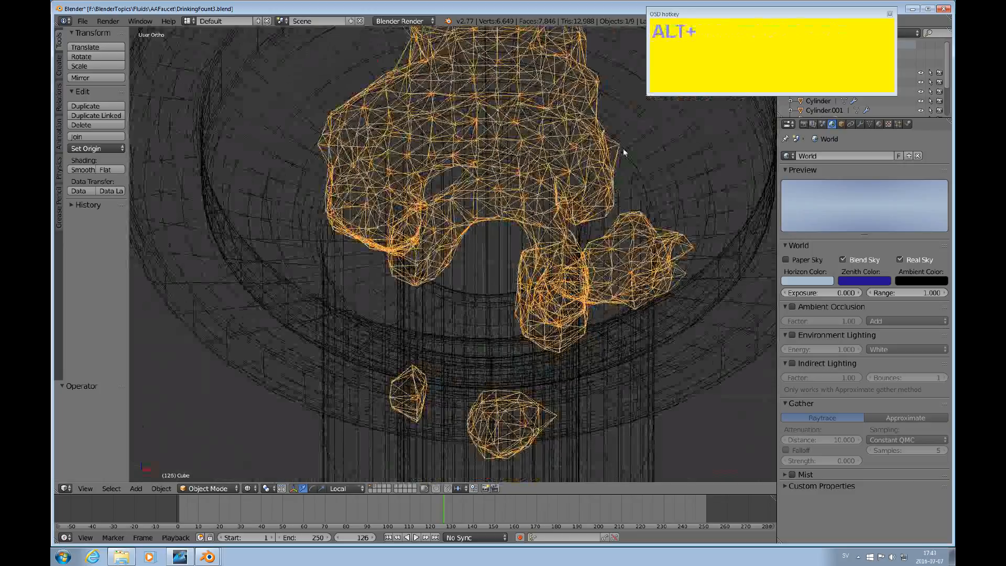
scroll(656, 186, "down", 1)
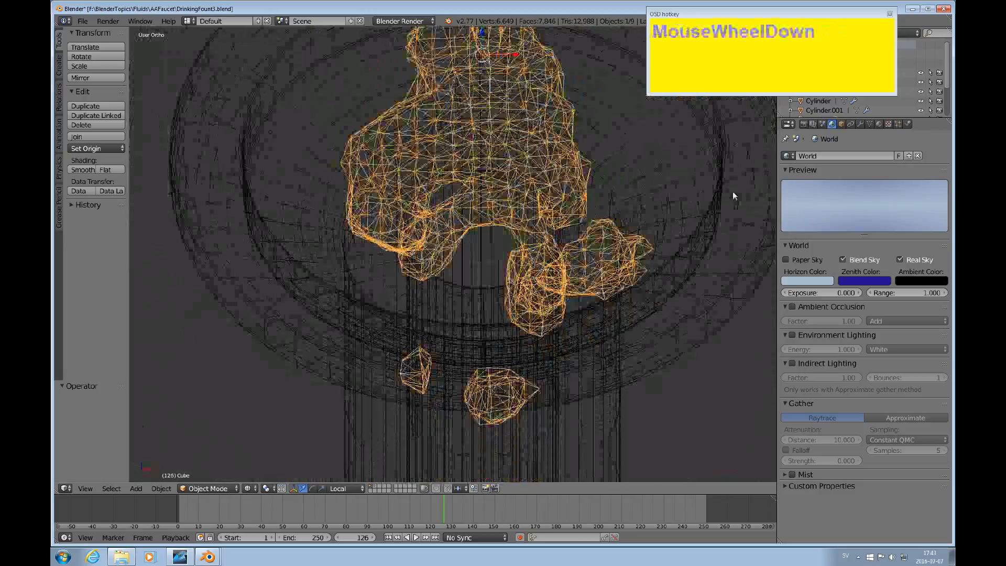
left_click(908, 124)
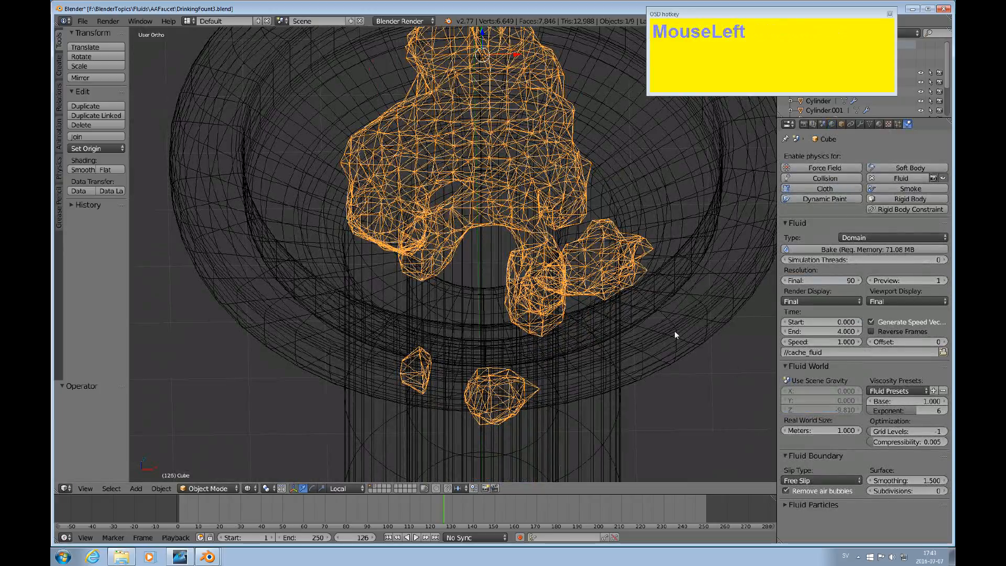
scroll(611, 385, "down", 2)
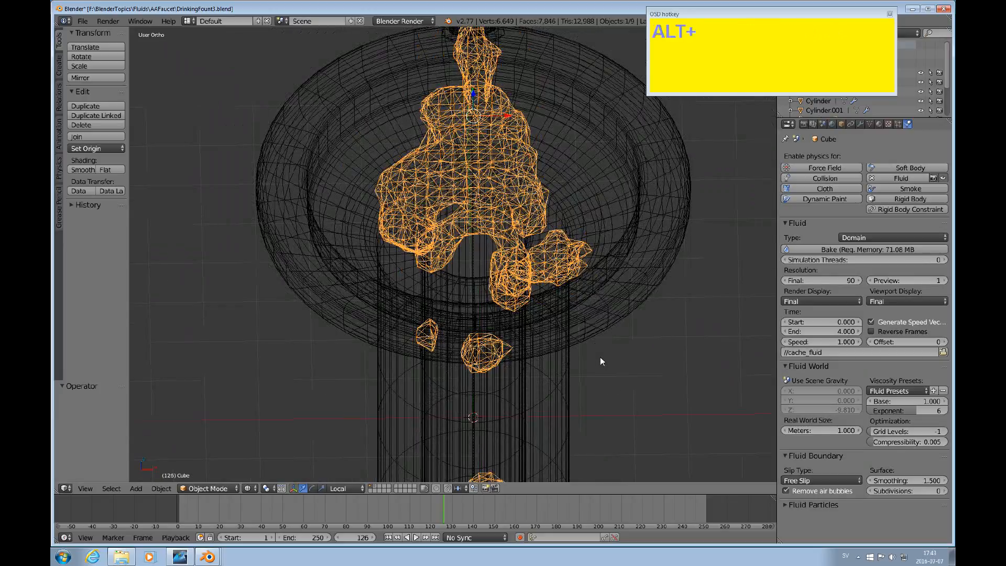
left_click_drag(600, 357, 567, 332, "alt")
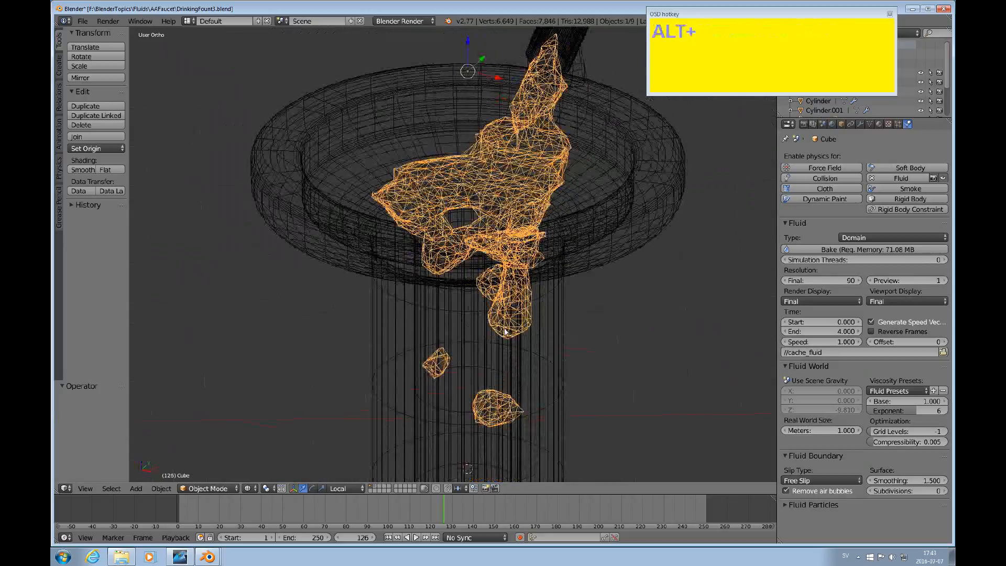
left_click_drag(524, 236, 523, 294, "alt")
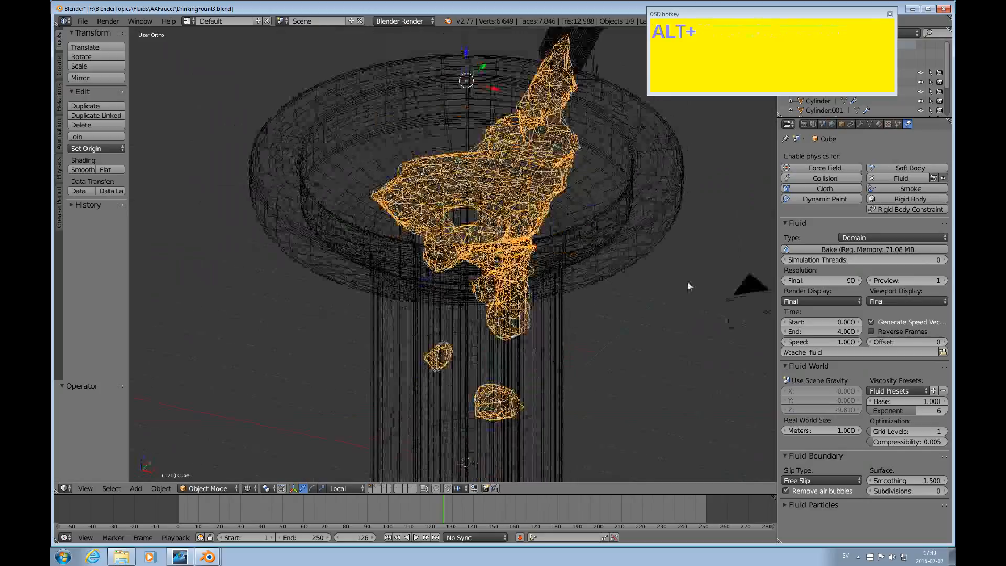
Close the DrinkingFount3 file and minimize the file explorer to return to the FluidInflow1 render
left_click(944, 9)
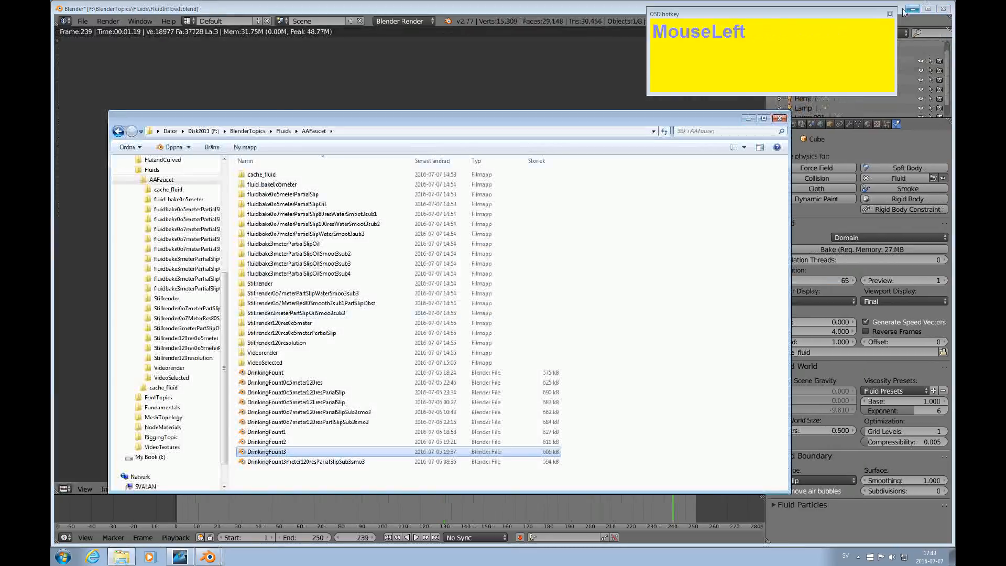
left_click(749, 119)
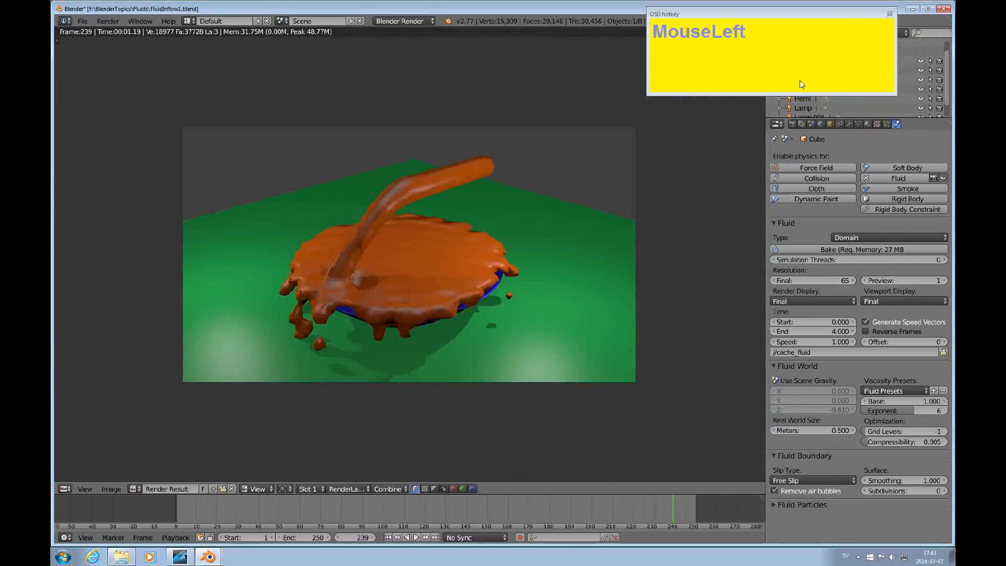
Play the overfilled bowl animation, show it in the 3D View instead of the render result, and stop playback
left_click(416, 538)
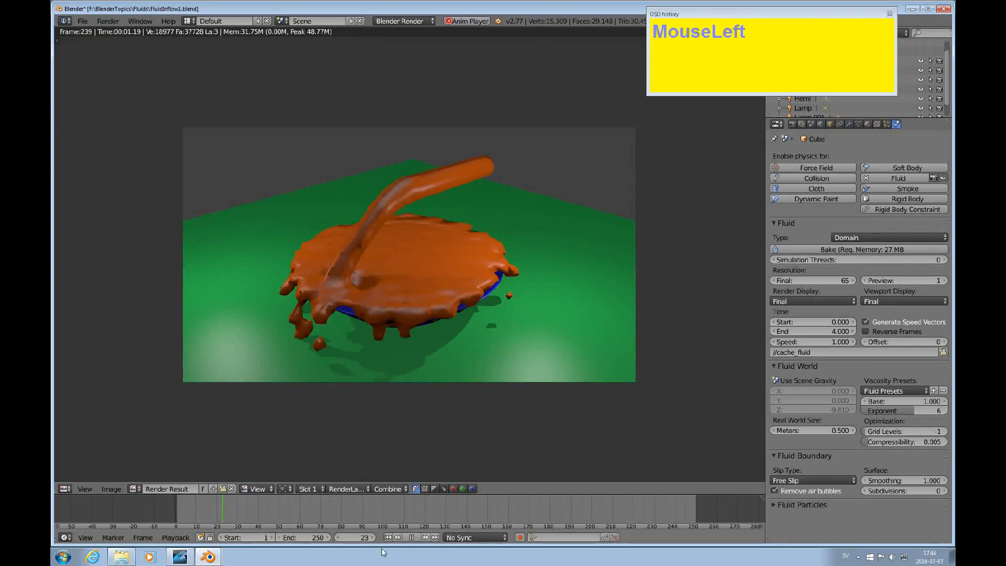
left_click(65, 491)
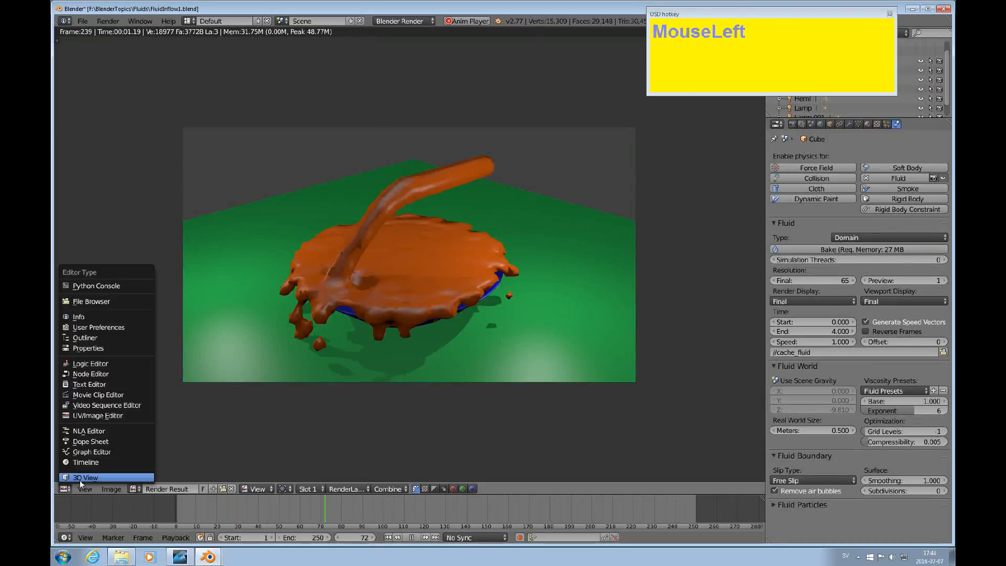
left_click(82, 477)
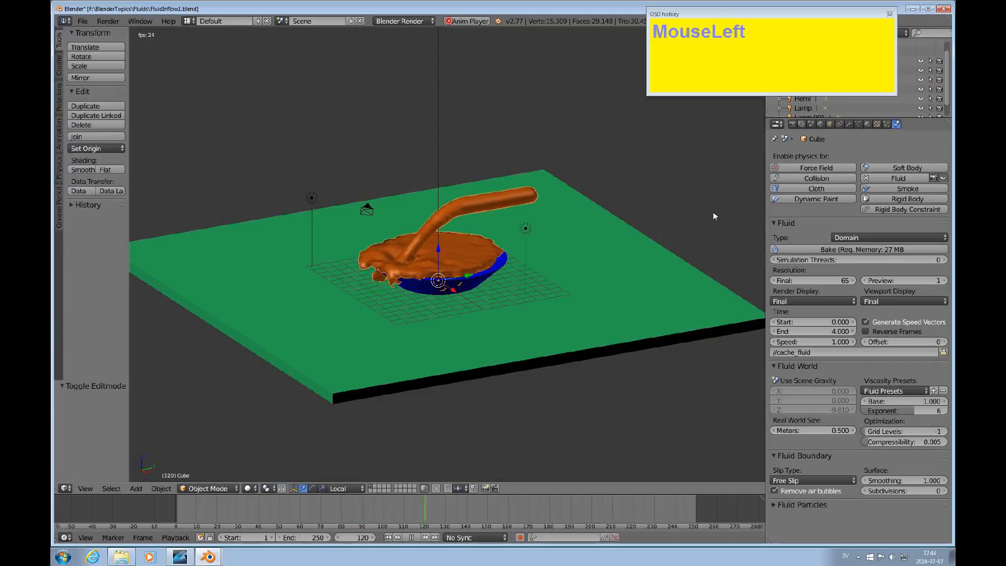
left_click(411, 537)
Close the FluidInflow1 file and its Blender window to return to the desktop
left_click(944, 13)
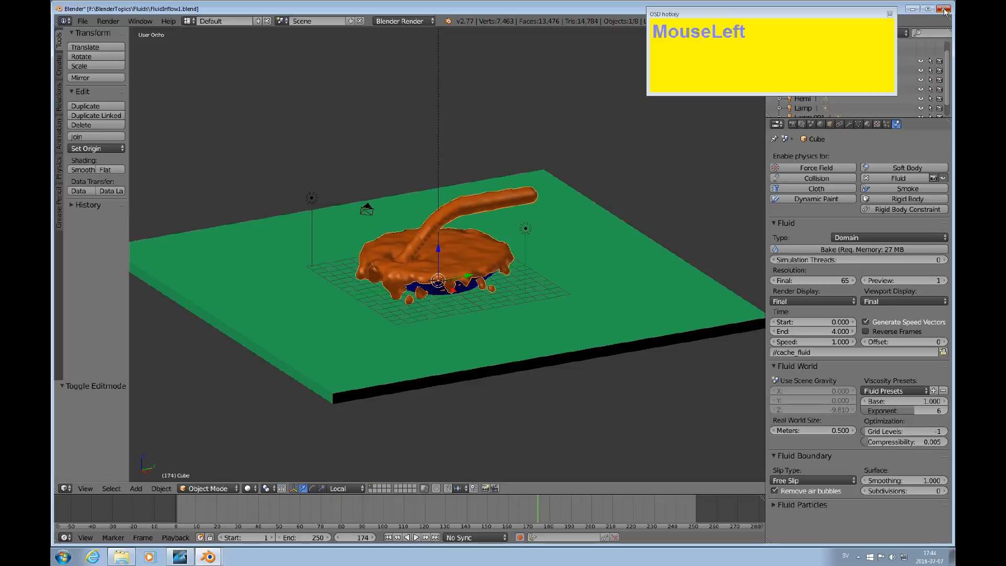
left_click(518, 313)
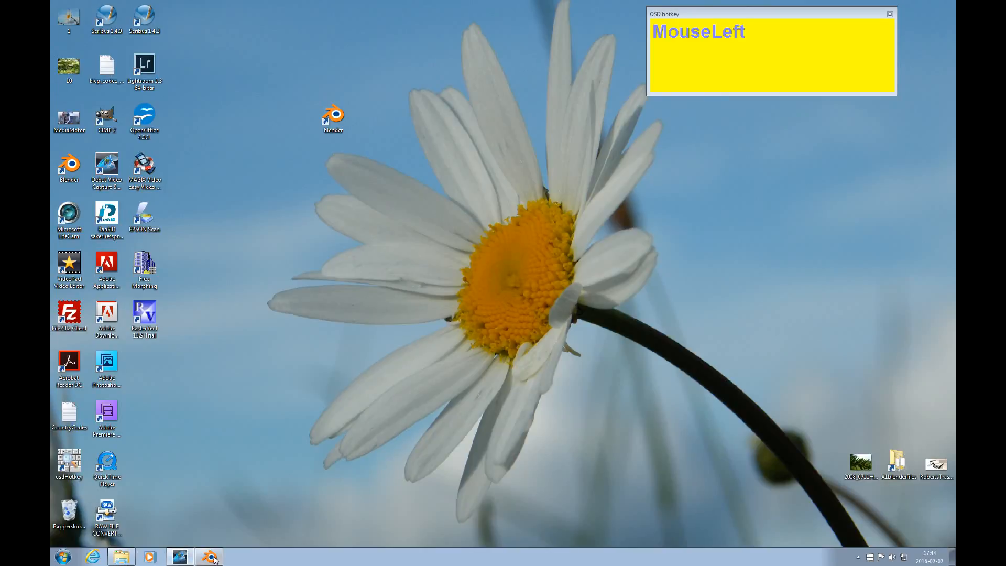
left_click(183, 559)
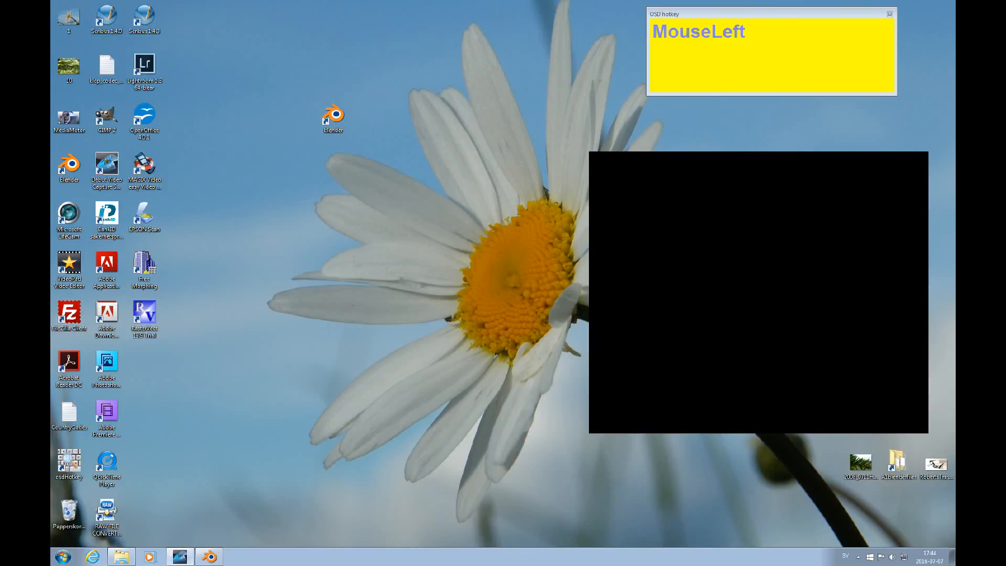